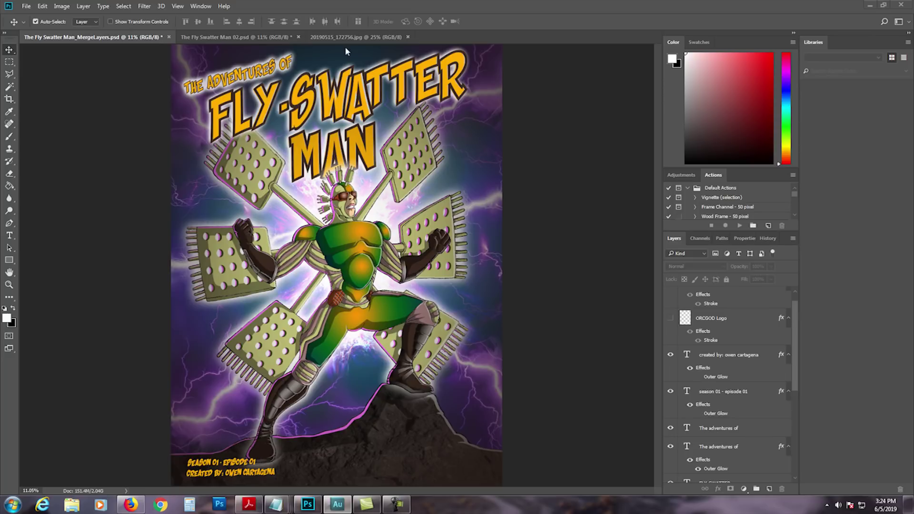
Turn on the lightning background layers in the BG group of the Fly Swatter Man 02 artwork.
left_click(357, 37)
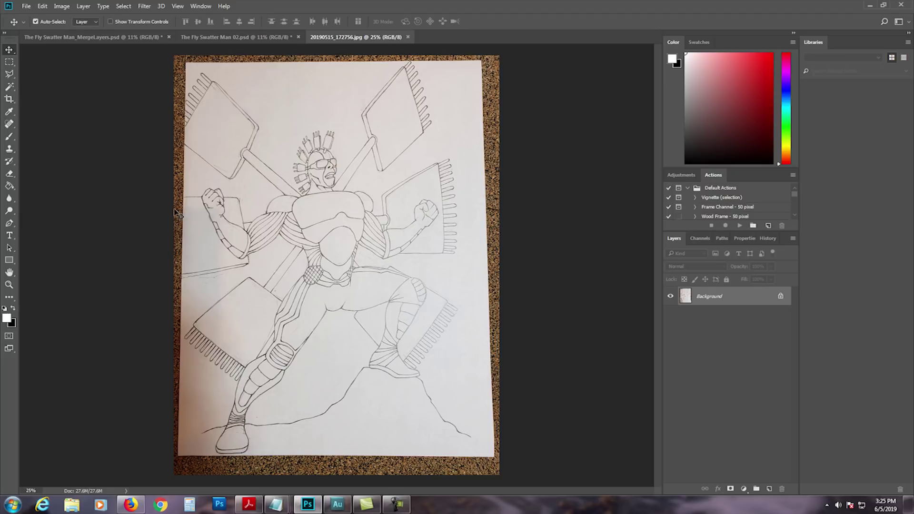
left_click(255, 35)
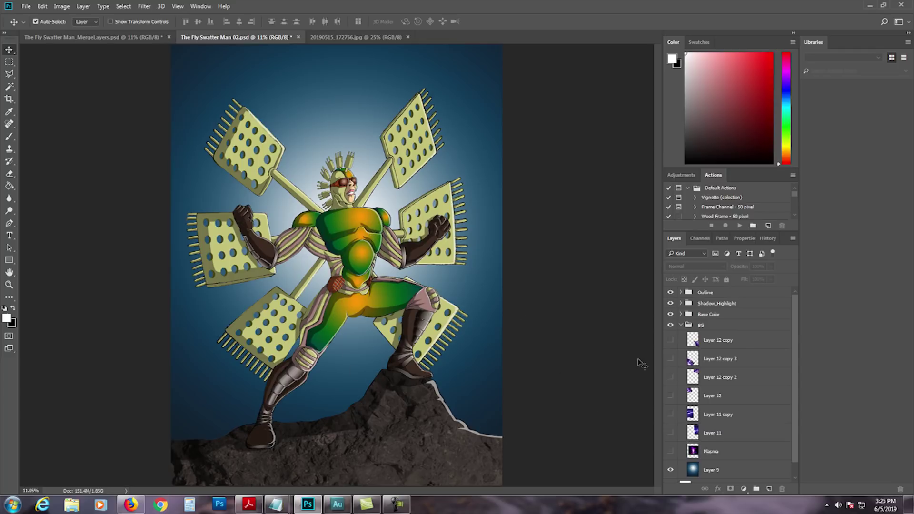
left_click_drag(671, 340, 670, 453)
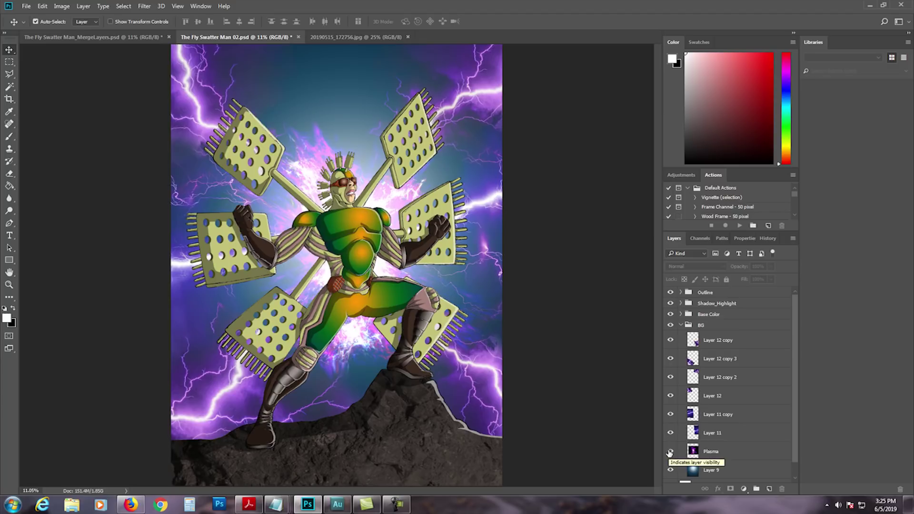
Look over the finished MergeLayers cover, then return to the pencil sketch jpg.
left_click(118, 38)
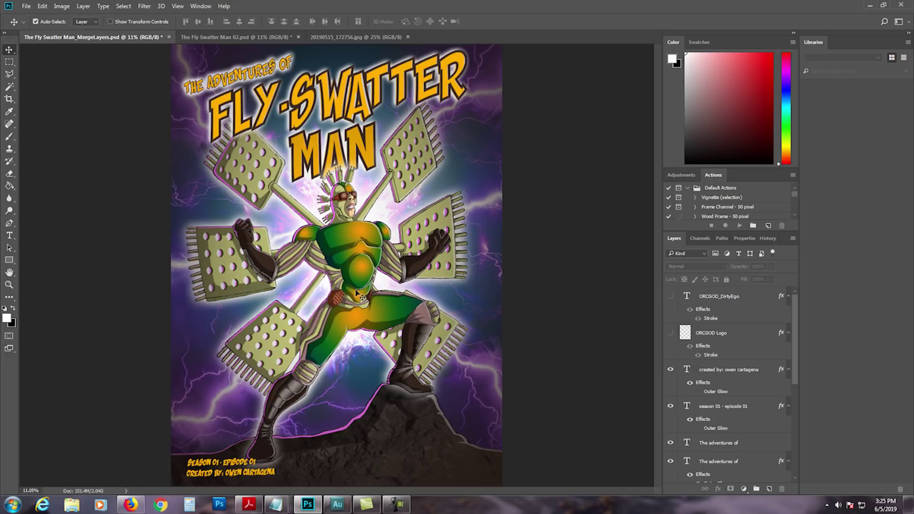
left_click(670, 297)
left_click(360, 37)
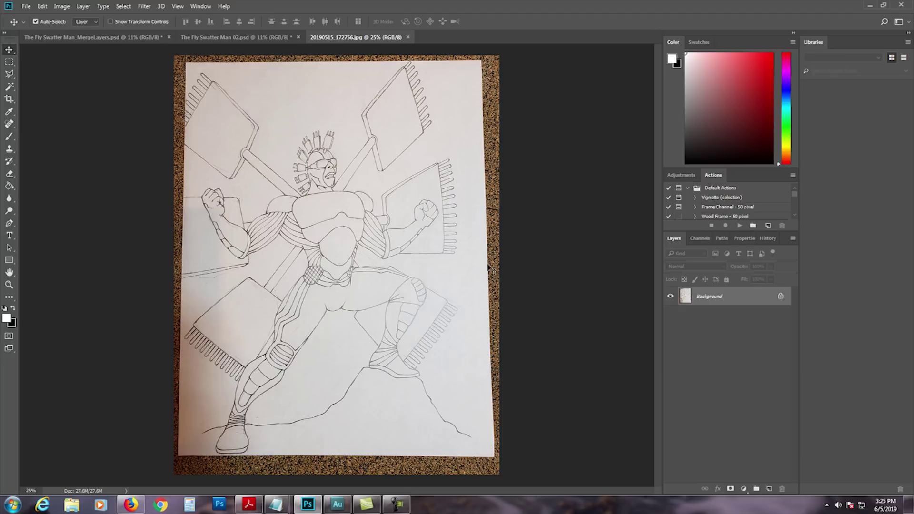
Convert the Background to Layer 0 and lasso the paper's right edge, swatter, top and upper-left edge.
double_click(714, 297)
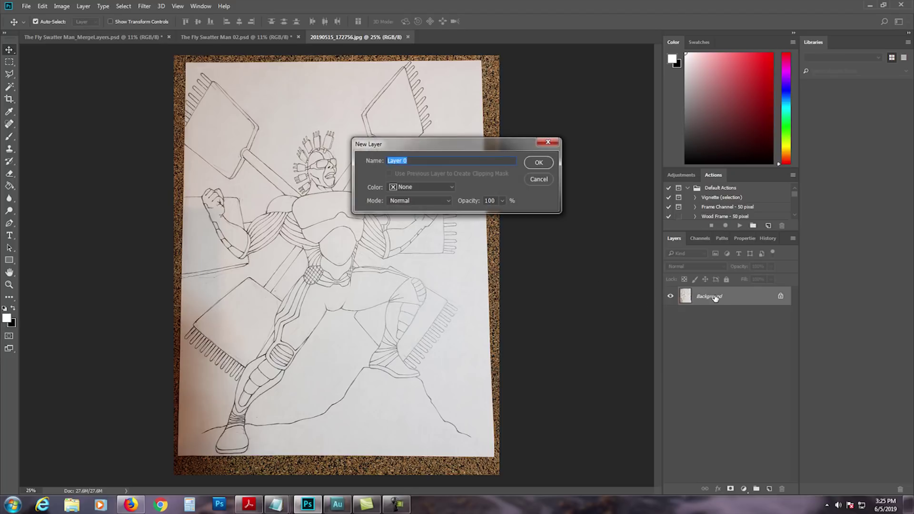
left_click(537, 162)
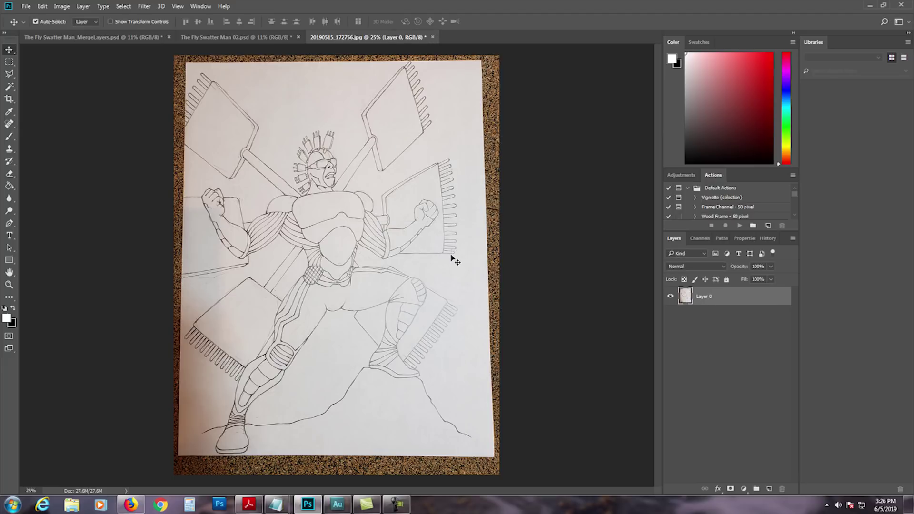
key("l")
left_click(435, 266)
left_click(462, 262)
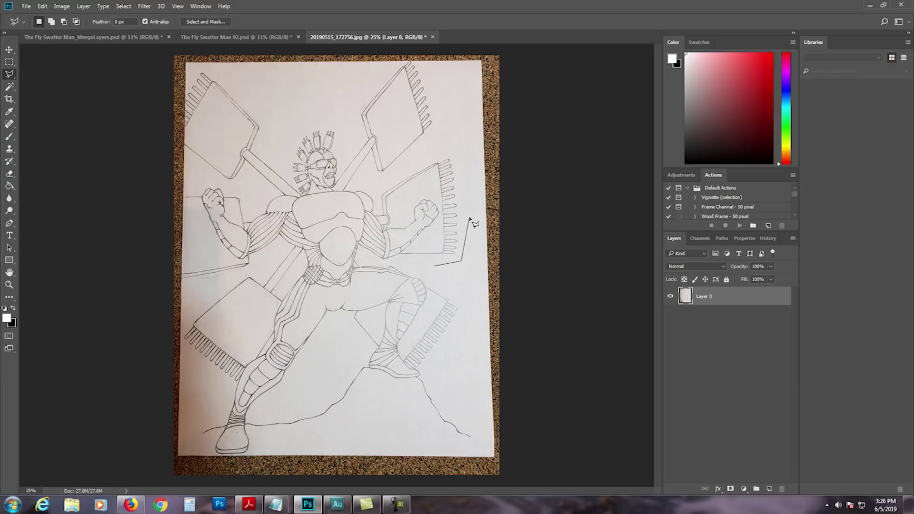
left_click(469, 215)
left_click(459, 141)
left_click(439, 139)
left_click(440, 98)
left_click(422, 61)
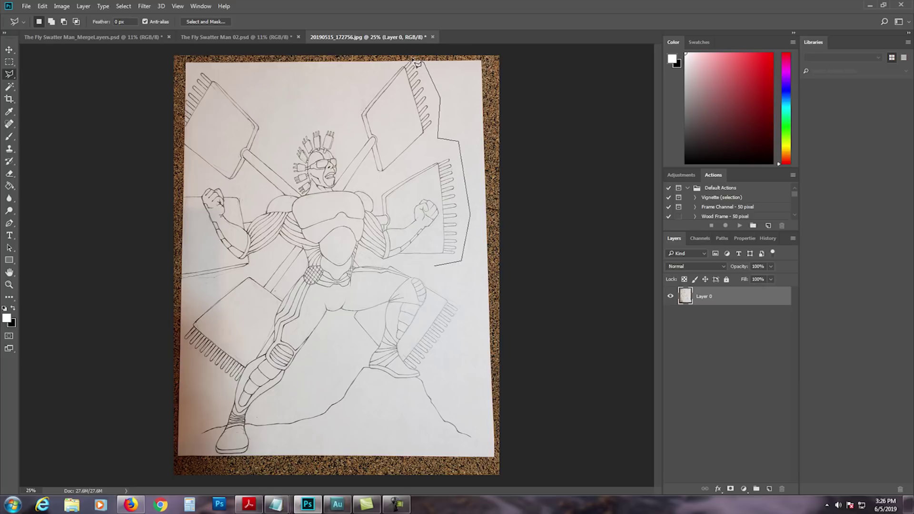
left_click(314, 114)
left_click(212, 69)
left_click(189, 69)
left_click(176, 145)
left_click(196, 169)
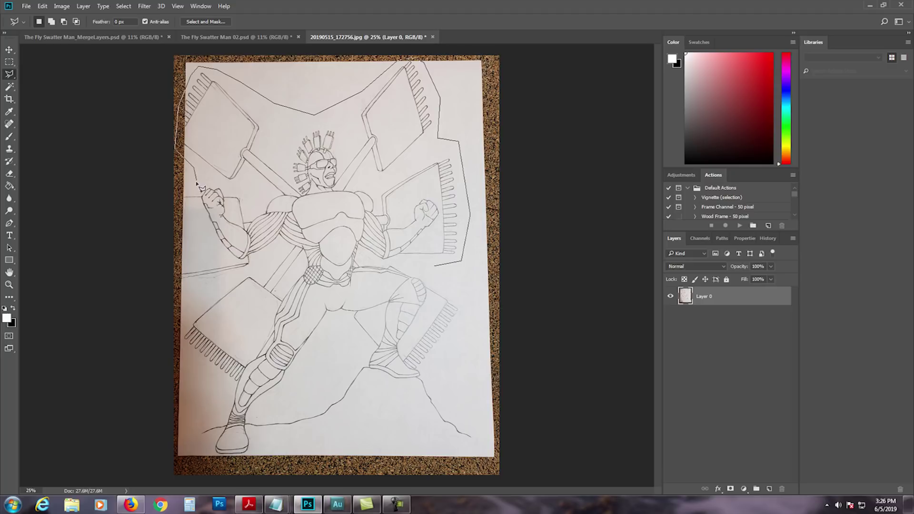
left_click(195, 185)
left_click(182, 197)
Continue the outline down the left side, along the bottom and up the right edge to close it.
left_click(182, 287)
left_click(208, 286)
left_click(185, 318)
left_click(213, 385)
left_click(215, 456)
left_click(295, 456)
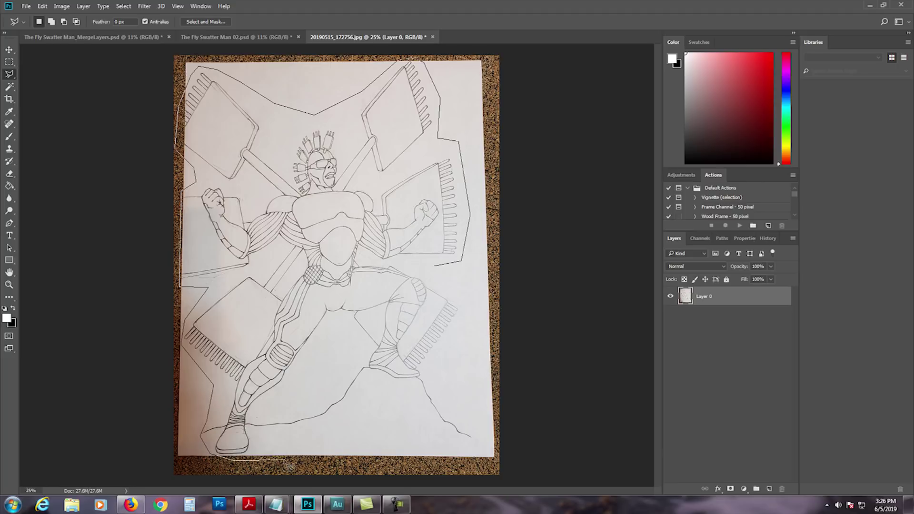
left_click(458, 448)
left_click(482, 440)
left_click(481, 395)
left_click(472, 336)
left_click(464, 288)
double_click(456, 279)
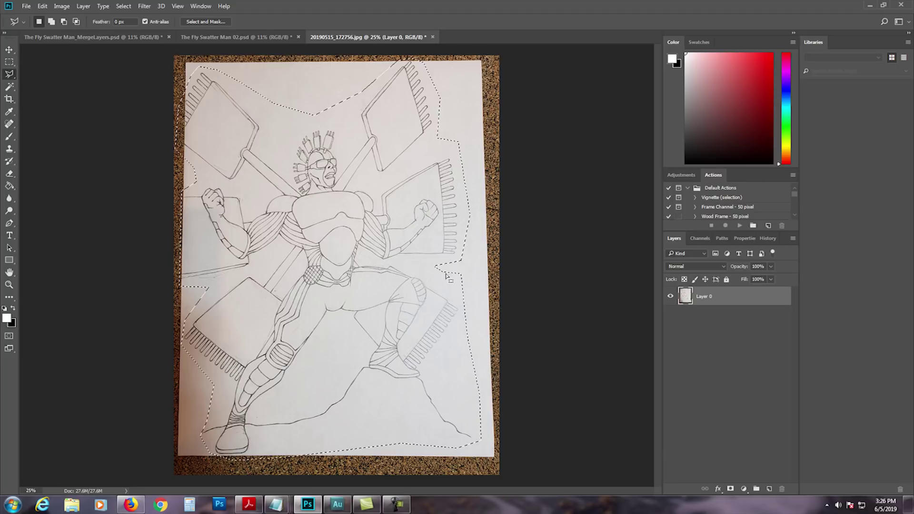
Invert the selection, delete the surrounding cork board, and deselect.
key("ctrl+shift+i")
key("Delete")
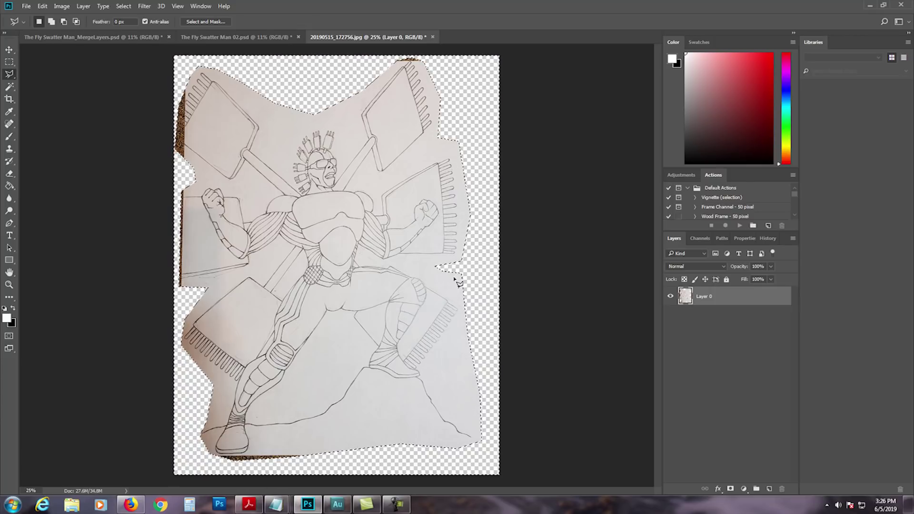
key("ctrl+d")
Shift the cut-out sketch slightly right and zoom in on the hero's head.
key("v")
left_click_drag(362, 217, 366, 217)
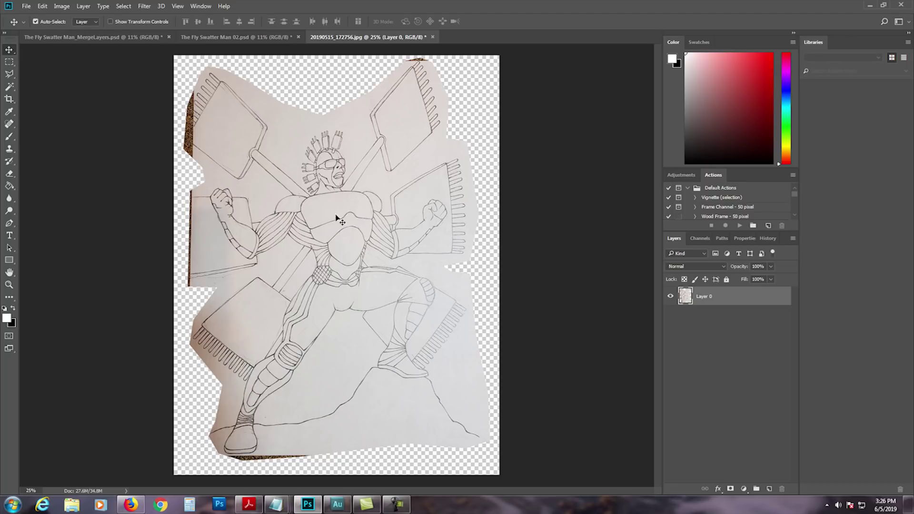
key("z")
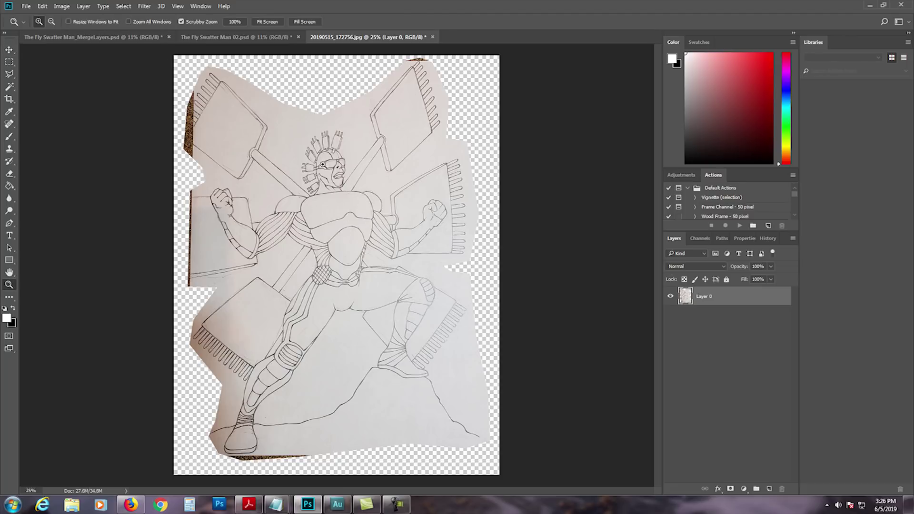
left_click_drag(313, 165, 313, 164)
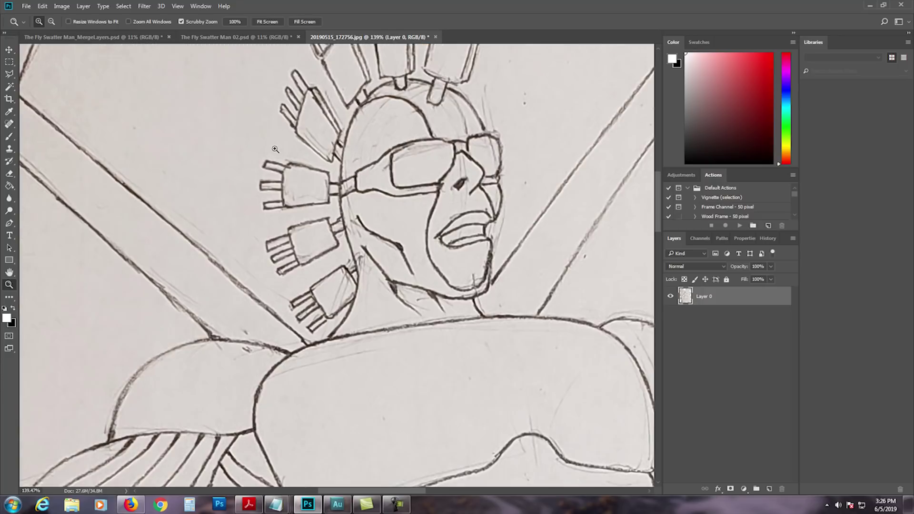
Start a Polygonal Lasso outline around the top finger beside the head, restarting once.
key("l")
left_click(267, 160)
left_click(243, 173)
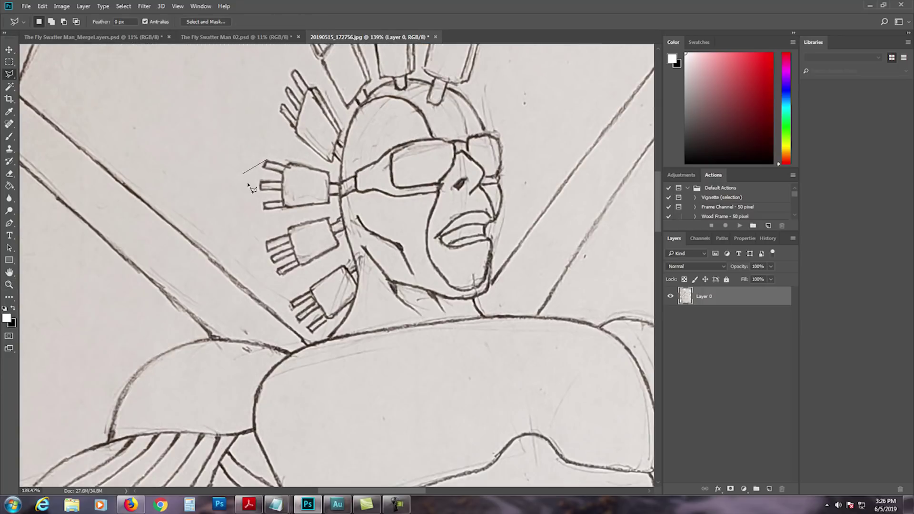
left_click(254, 202)
left_click(266, 205)
left_click(267, 161)
left_click(282, 167)
left_click(282, 180)
left_click(261, 182)
Close the finger selection, erase it, undo the erase, and deselect.
left_click(260, 188)
left_click(282, 191)
left_click(248, 196)
double_click(238, 167)
key("Delete")
key("ctrl+z")
key("ctrl+d")
Fit the sketch on screen, then zoom and recentre the view on the whole figure.
key("v")
key("ctrl+0")
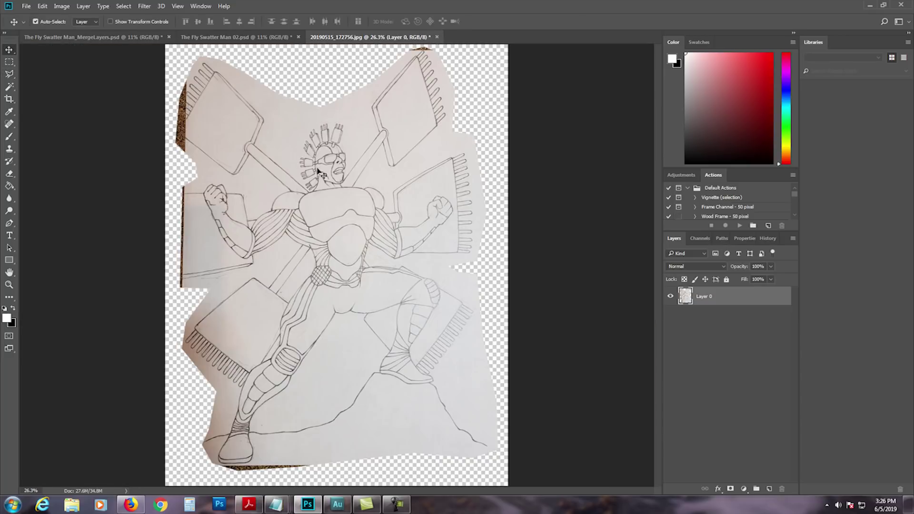
key("z")
left_click_drag(303, 200, 354, 163)
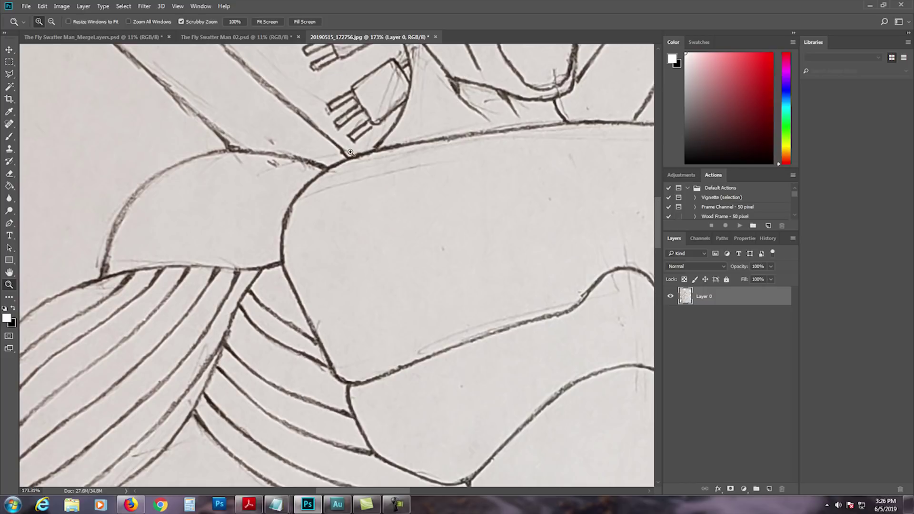
left_click_drag(416, 198, 426, 165)
left_click_drag(396, 205, 391, 159)
left_click_drag(377, 220, 364, 214)
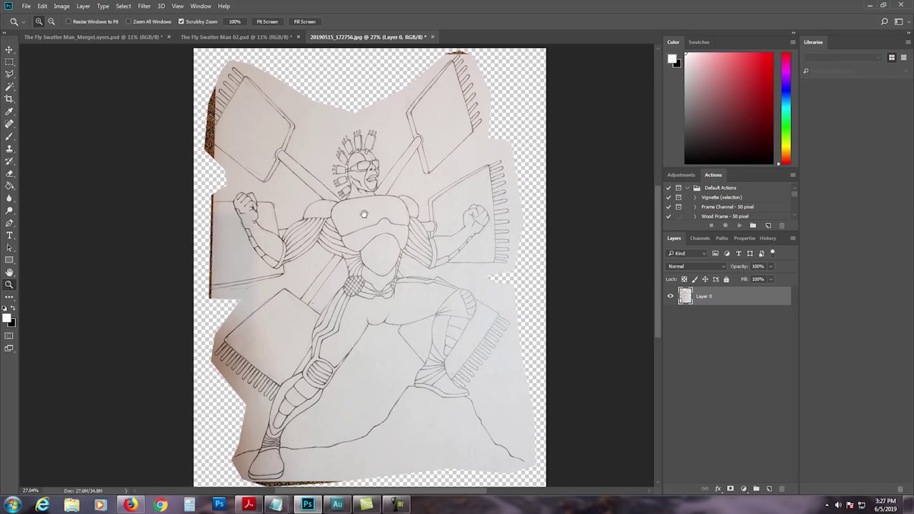
key("v")
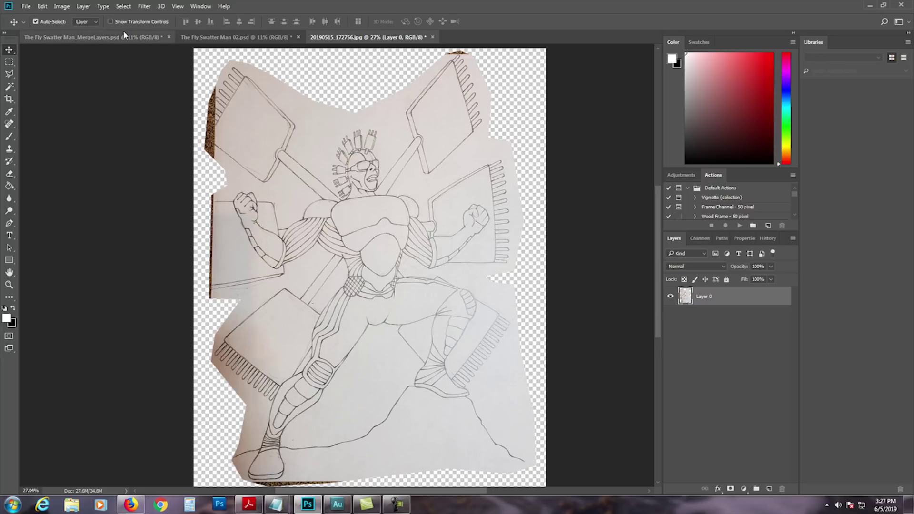
Convert the sketch to Grayscale, discarding the colour information.
left_click(61, 6)
mouse_move(67, 18)
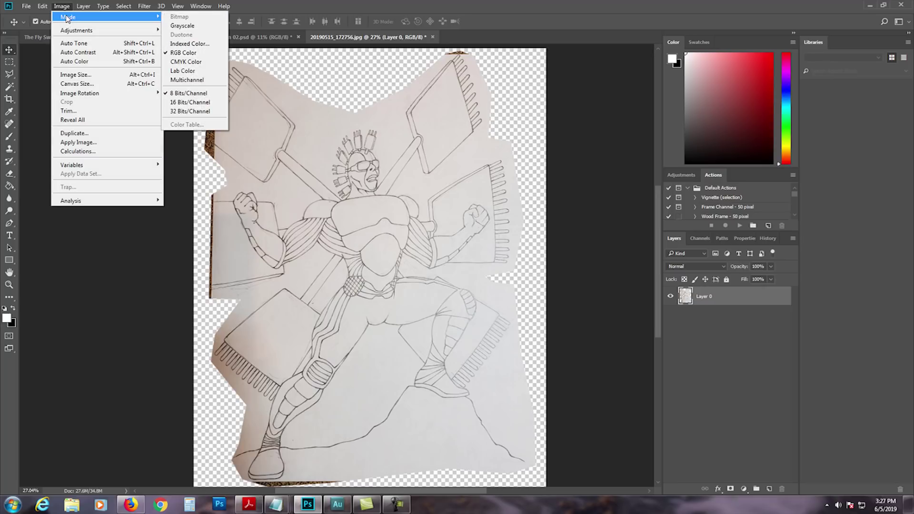
left_click(182, 25)
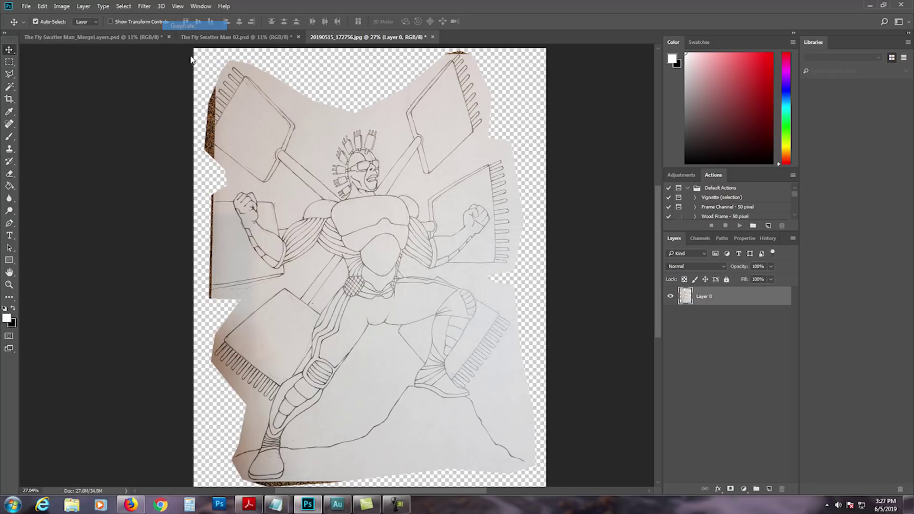
left_click(435, 202)
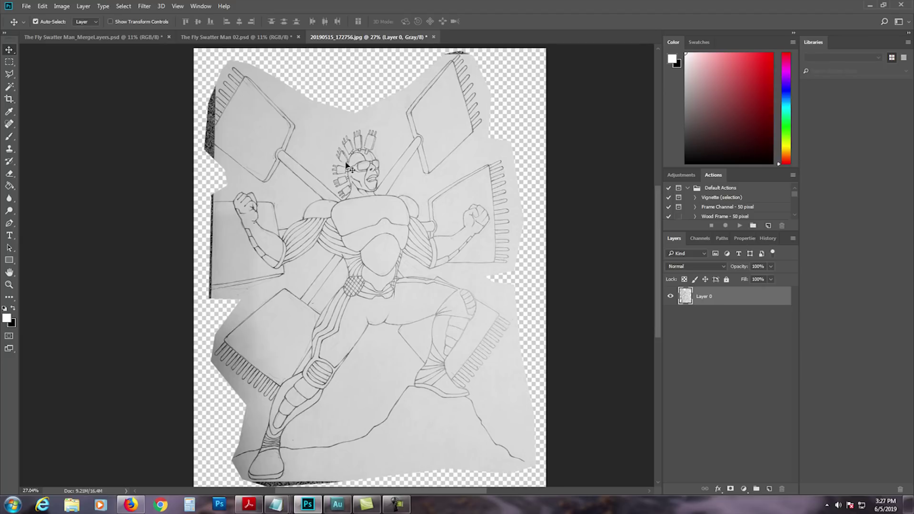
Apply Levels with white input point 178, darker midtones and output white 184.
left_click(63, 7)
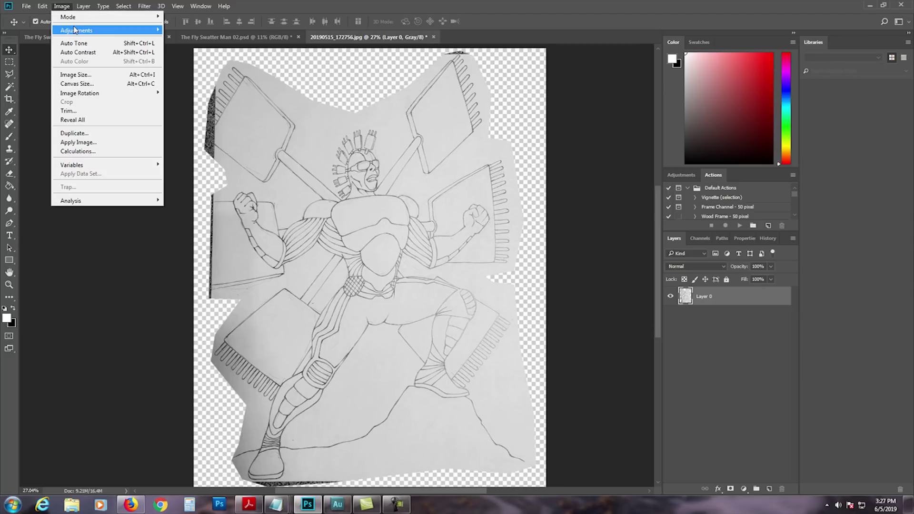
mouse_move(76, 31)
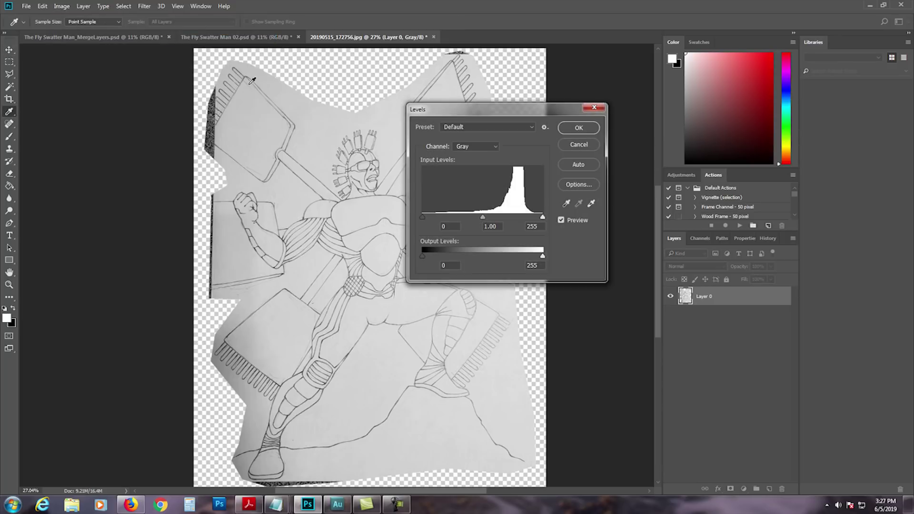
left_click_drag(449, 114, 496, 140)
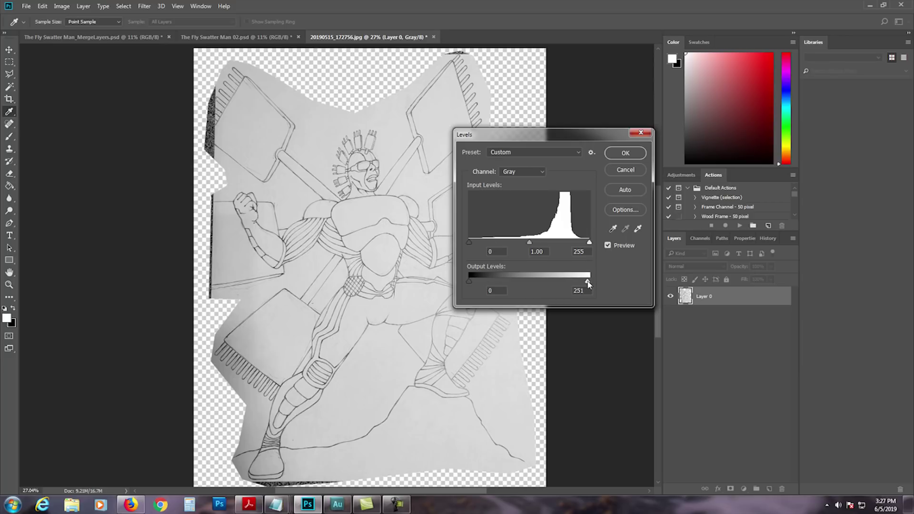
left_click_drag(588, 284, 565, 280)
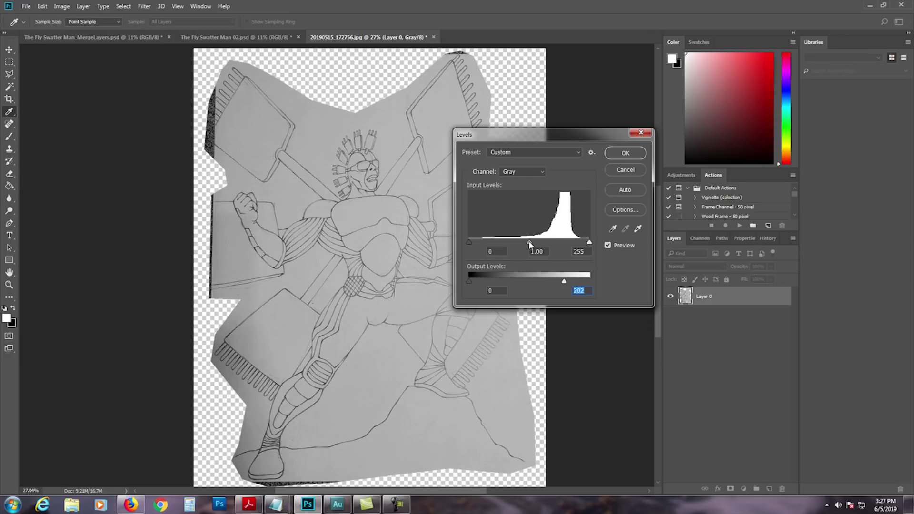
mouse_move(532, 244)
left_mouse_down()
mouse_move(579, 244)
mouse_move(535, 244)
left_mouse_up()
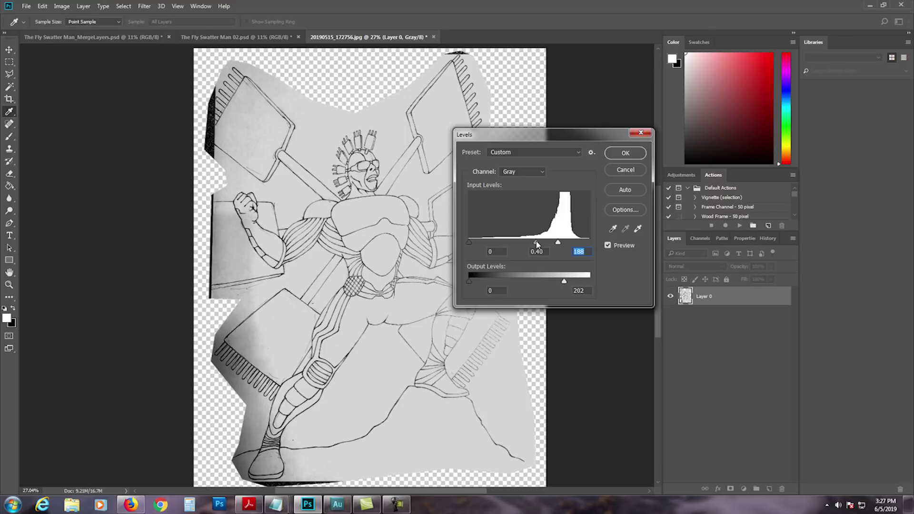
left_click_drag(558, 244, 552, 244)
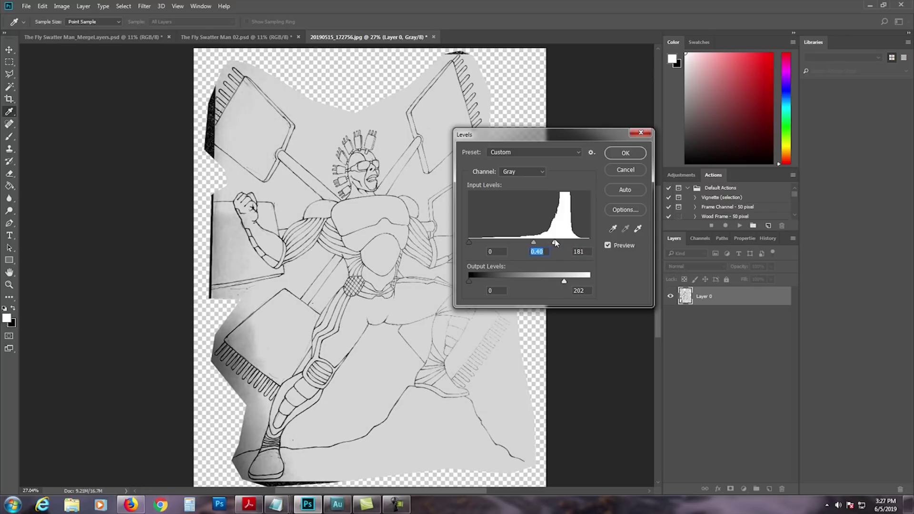
left_click(555, 243)
left_click_drag(556, 245, 538, 244)
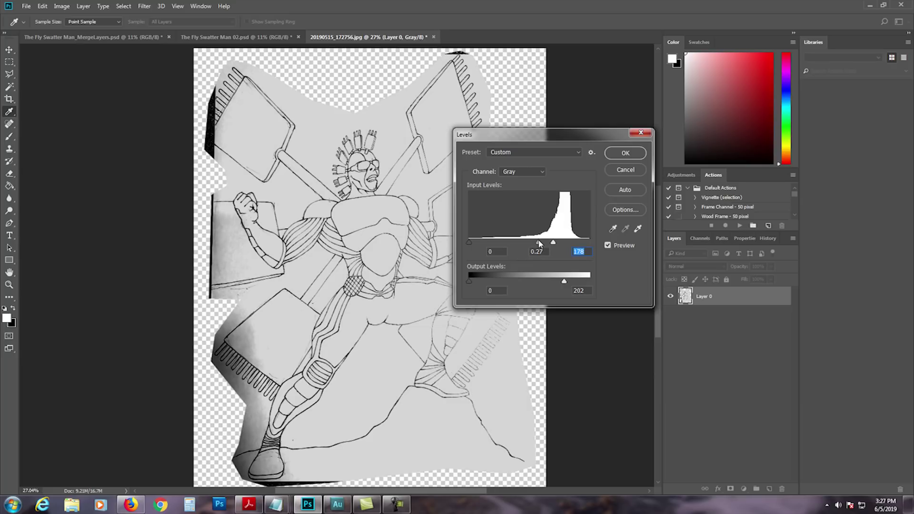
left_click(541, 243)
mouse_move(561, 283)
left_mouse_down()
mouse_move(547, 282)
mouse_move(556, 283)
left_mouse_up()
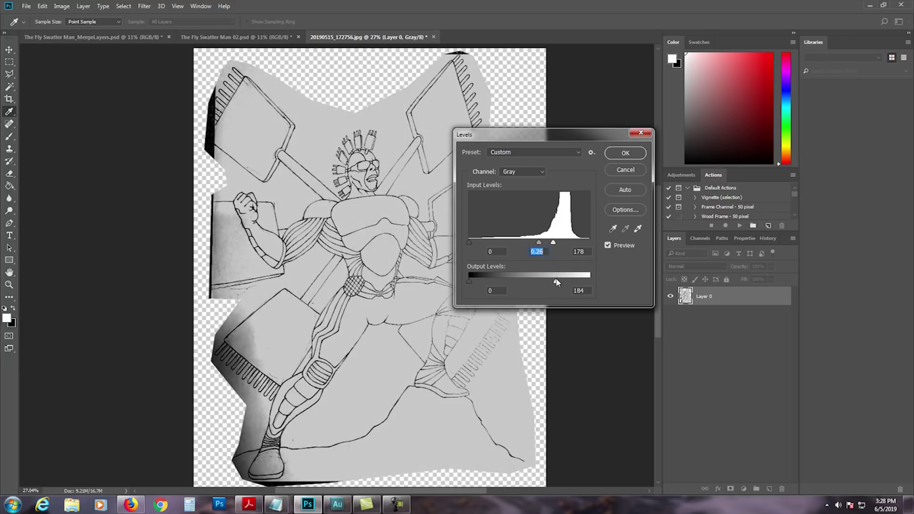
left_click_drag(557, 282, 555, 282)
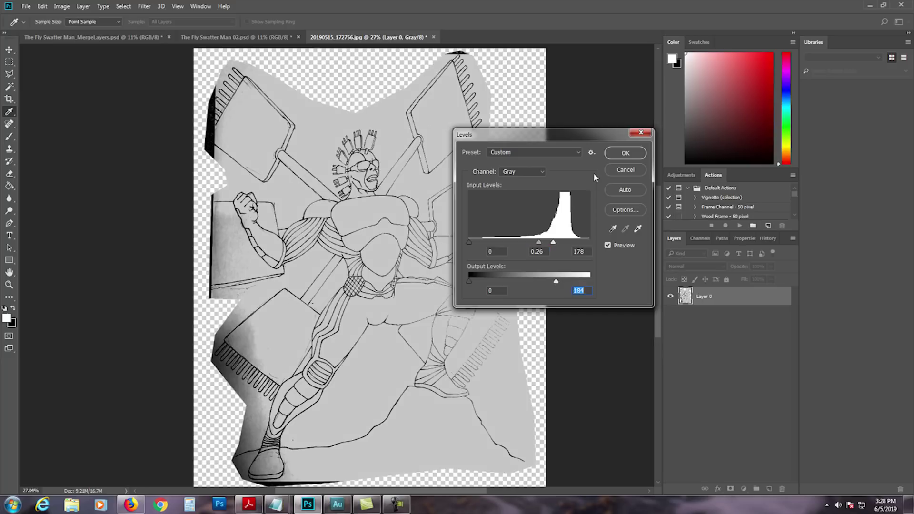
left_click(614, 157)
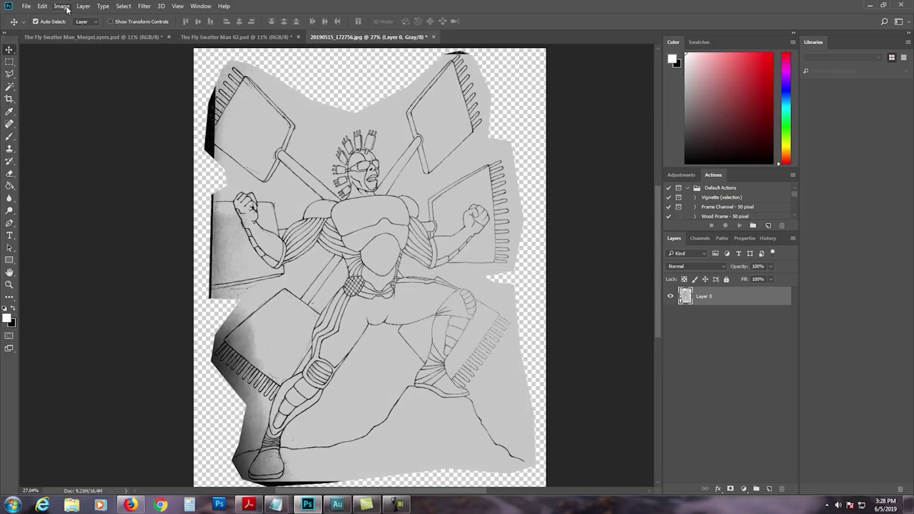
Apply Brightness/Contrast with Contrast set to 100.
left_click(62, 6)
mouse_move(93, 31)
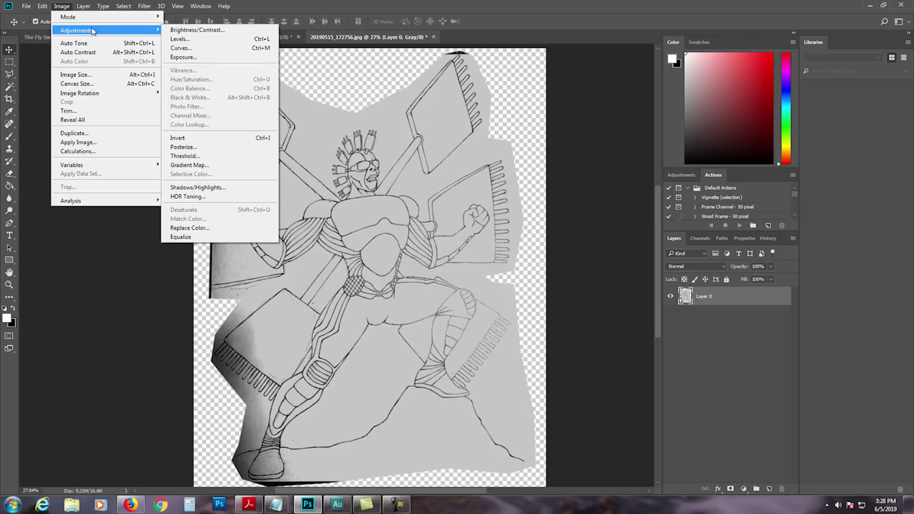
left_click(183, 30)
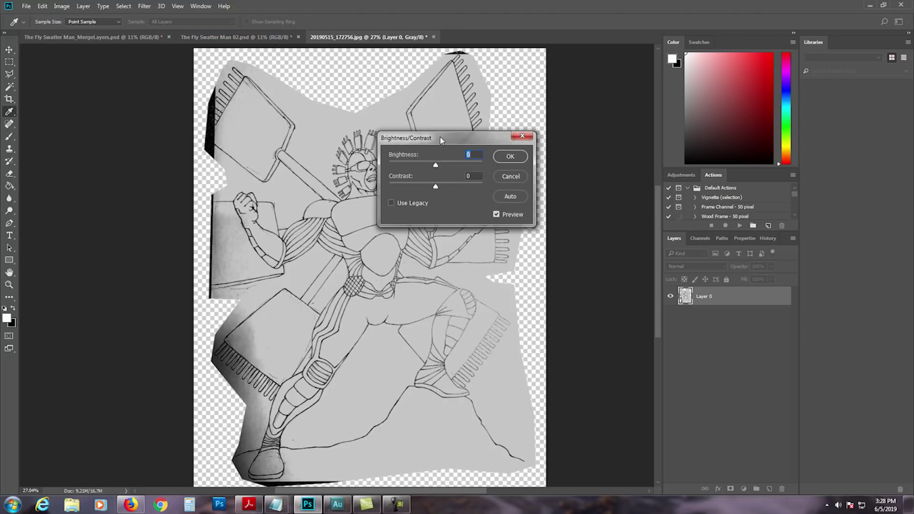
left_click_drag(441, 139, 535, 199)
left_click_drag(529, 245, 543, 247)
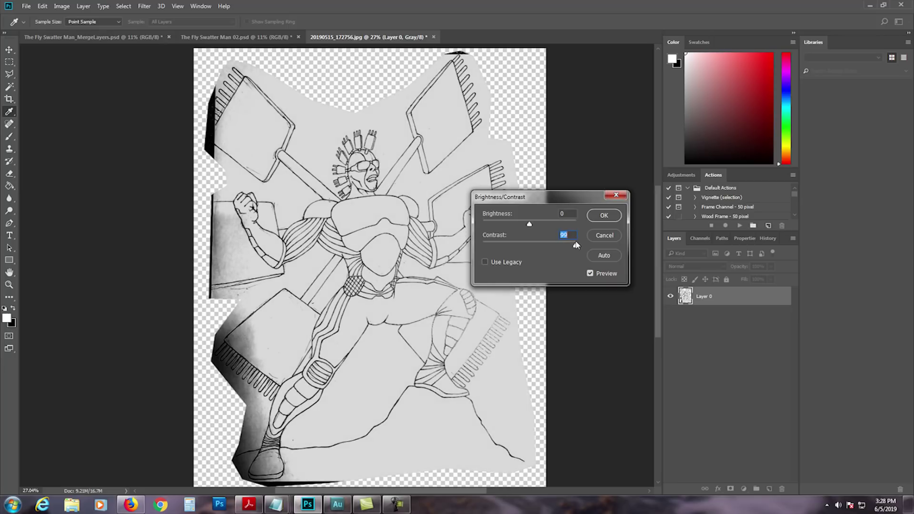
left_click(602, 216)
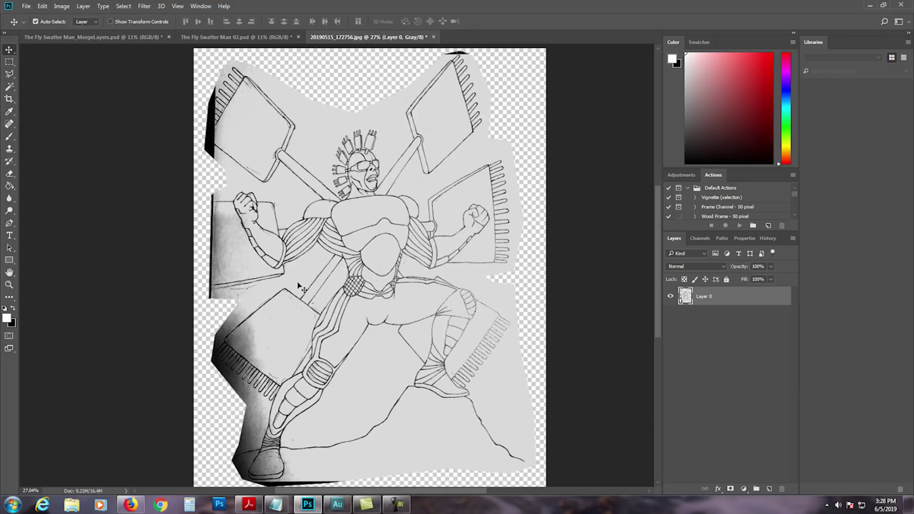
Sample the light grey paper colour and paint over the dark shading beside the left swatter.
key("i")
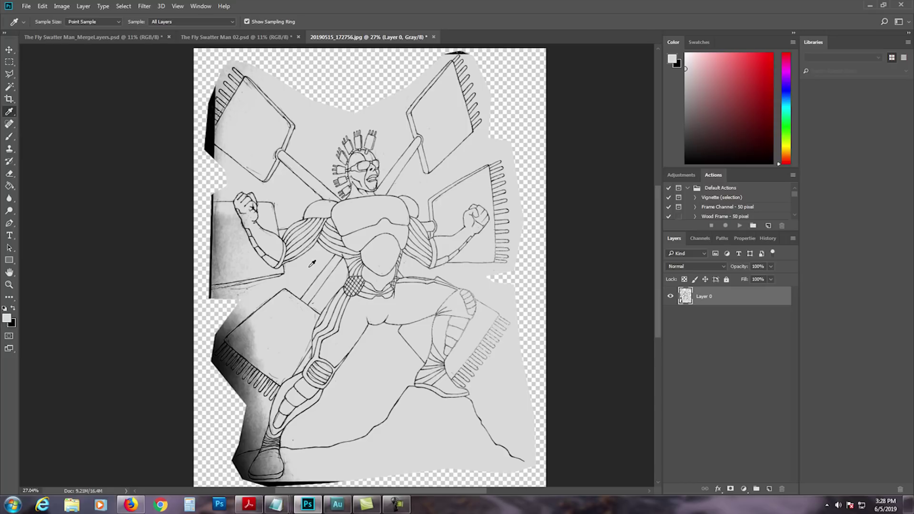
left_click(311, 264)
key("b")
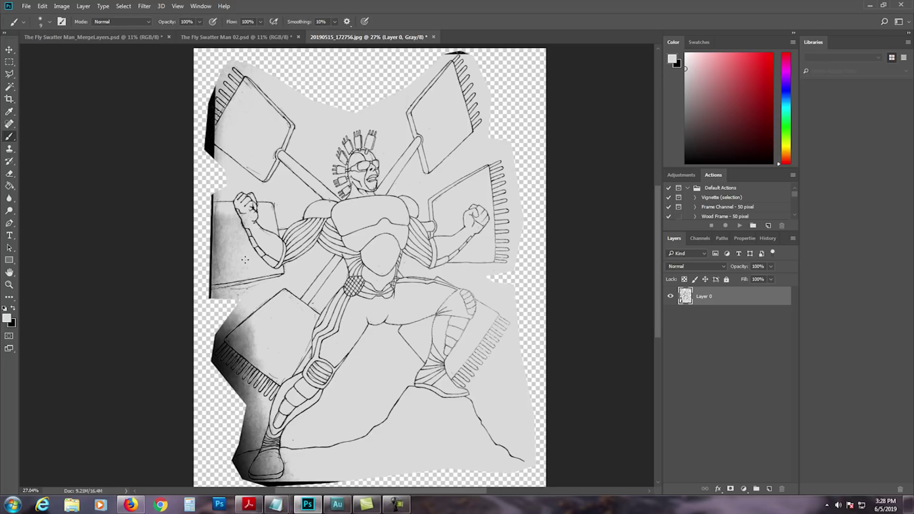
key("z")
left_click_drag(242, 267, 264, 252)
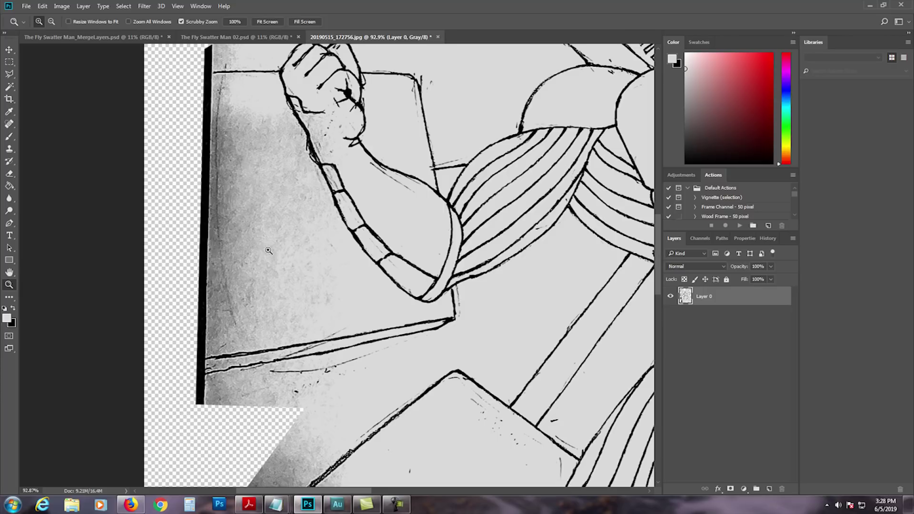
key("b")
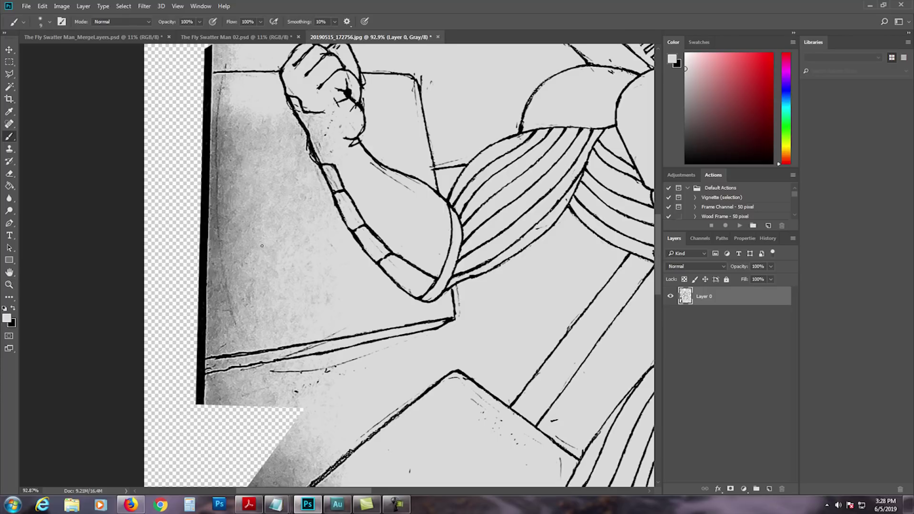
key("bracketright")
key("bracketright")
key("bracketright")
mouse_move(265, 210)
left_mouse_down()
mouse_move(261, 257)
mouse_move(249, 116)
mouse_move(242, 138)
mouse_move(225, 94)
mouse_move(220, 141)
mouse_move(211, 143)
mouse_move(275, 124)
mouse_move(260, 113)
mouse_move(290, 139)
mouse_move(304, 208)
mouse_move(277, 147)
mouse_move(256, 273)
mouse_move(215, 262)
mouse_move(215, 302)
mouse_move(228, 244)
mouse_move(237, 275)
mouse_move(223, 286)
mouse_move(208, 339)
mouse_move(282, 328)
mouse_move(207, 347)
mouse_move(287, 327)
mouse_move(262, 329)
mouse_move(248, 311)
mouse_move(290, 279)
mouse_move(265, 263)
mouse_move(252, 272)
mouse_move(271, 297)
mouse_move(294, 282)
mouse_move(302, 301)
mouse_move(306, 175)
mouse_move(315, 185)
mouse_move(297, 151)
mouse_move(230, 153)
mouse_move(205, 127)
mouse_move(209, 91)
mouse_move(246, 83)
mouse_move(217, 82)
mouse_move(201, 153)
mouse_move(299, 181)
mouse_move(301, 170)
mouse_move(329, 223)
mouse_move(317, 295)
mouse_move(330, 297)
mouse_move(295, 332)
mouse_move(269, 330)
left_mouse_up()
Clean the speckled shading below the swatter with a smaller brush, then zoom on the lower-left swatter.
key("bracketleft")
mouse_move(276, 394)
left_mouse_down()
mouse_move(229, 383)
mouse_move(235, 395)
mouse_move(296, 392)
mouse_move(274, 382)
left_mouse_up()
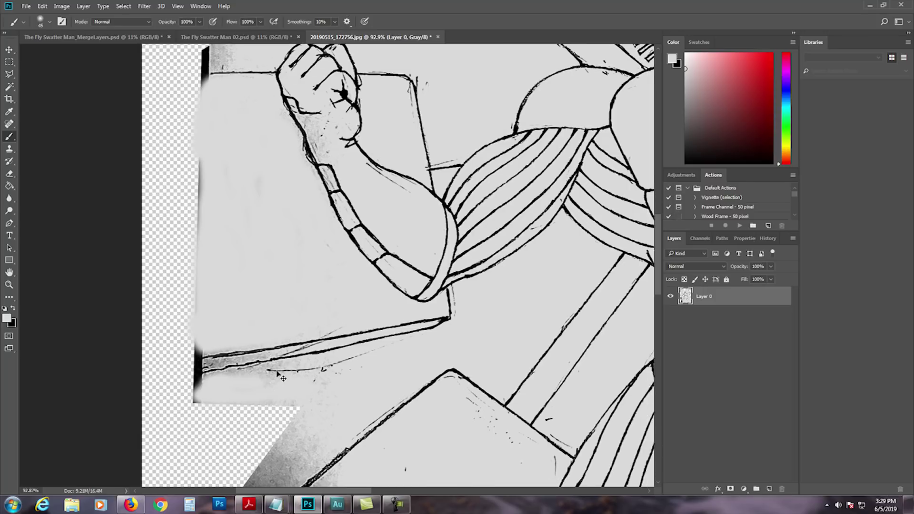
key("ctrl+0")
key("z")
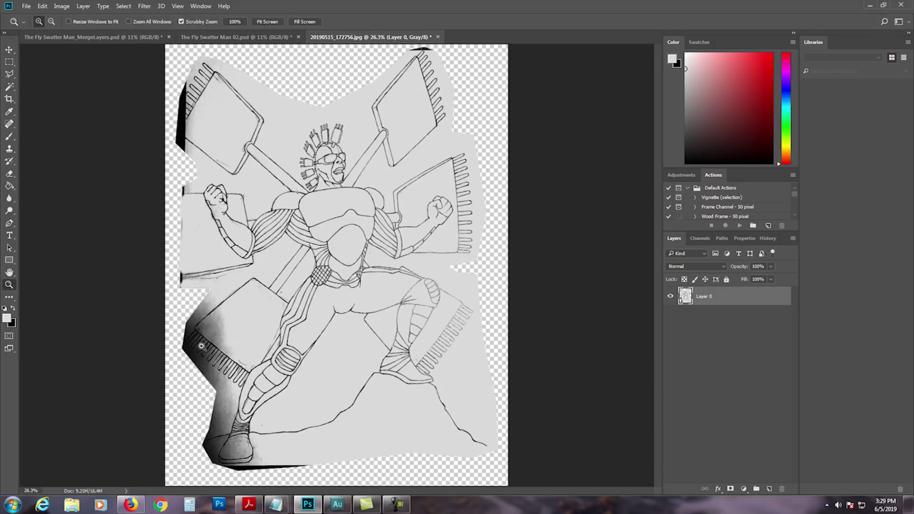
left_click_drag(222, 347, 224, 347)
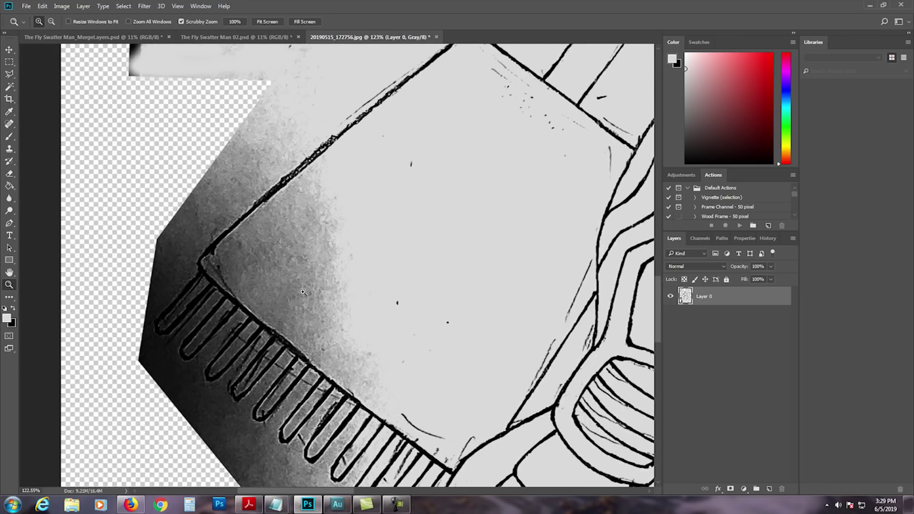
key("b")
Paint out the swatter's top-edge shading, corner smudge, stray strokes and upper-left dark gradient.
mouse_move(294, 257)
left_mouse_down()
mouse_move(316, 179)
mouse_move(227, 248)
mouse_move(217, 267)
mouse_move(227, 276)
left_mouse_up()
left_click(381, 399, "shift")
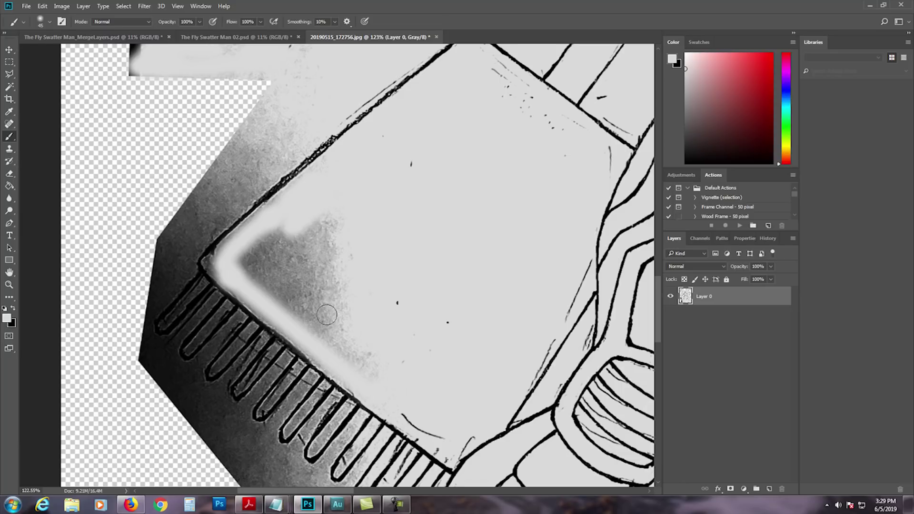
mouse_move(264, 264)
left_mouse_down()
mouse_move(296, 315)
mouse_move(297, 227)
mouse_move(276, 232)
mouse_move(286, 284)
mouse_move(354, 236)
mouse_move(324, 290)
left_mouse_up()
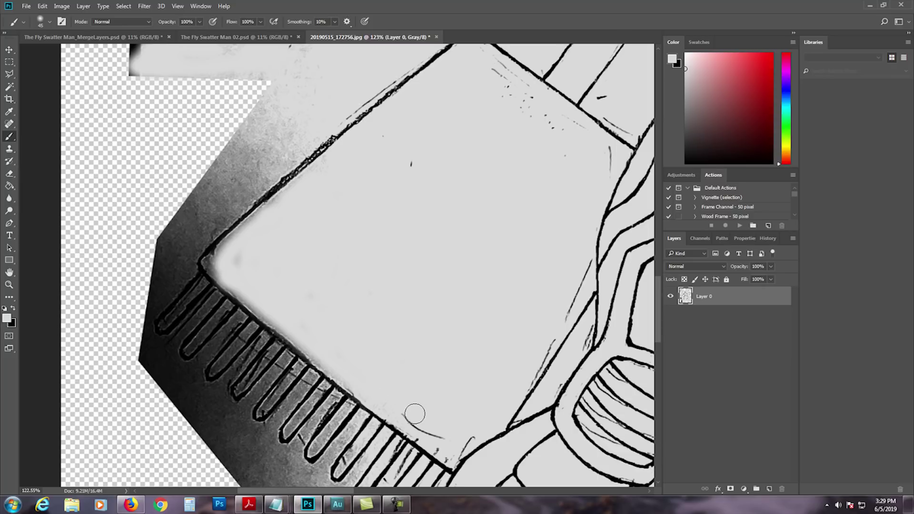
left_click_drag(402, 412, 464, 448)
mouse_move(486, 67)
left_mouse_down()
mouse_move(506, 75)
mouse_move(492, 89)
mouse_move(536, 122)
mouse_move(557, 117)
mouse_move(586, 139)
left_mouse_up()
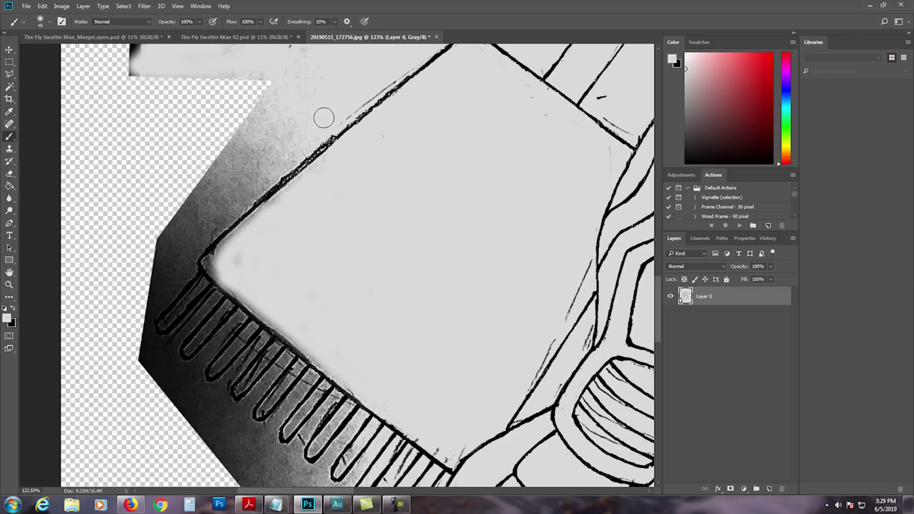
mouse_move(225, 184)
left_mouse_down()
mouse_move(287, 74)
mouse_move(221, 145)
mouse_move(238, 166)
mouse_move(288, 149)
mouse_move(172, 271)
mouse_move(190, 200)
mouse_move(246, 155)
mouse_move(142, 281)
mouse_move(152, 305)
mouse_move(128, 354)
mouse_move(143, 352)
mouse_move(157, 369)
left_mouse_up()
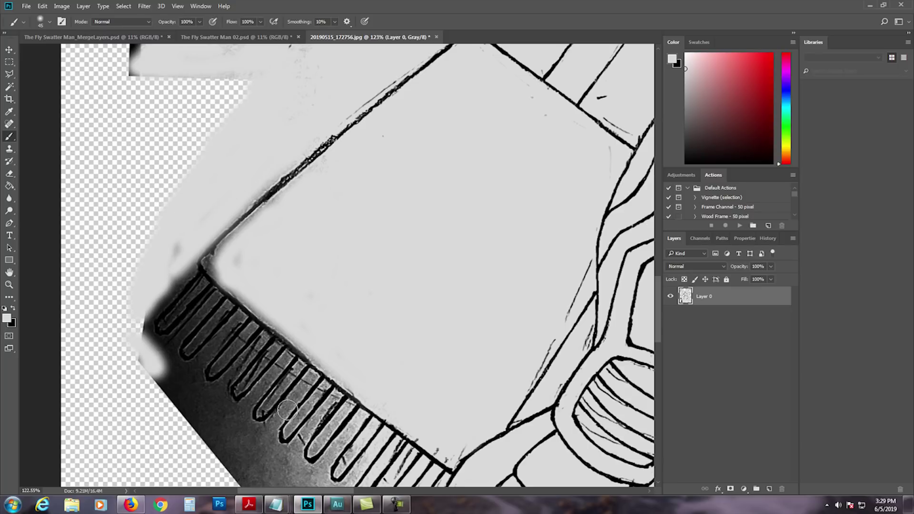
key("ctrl+0")
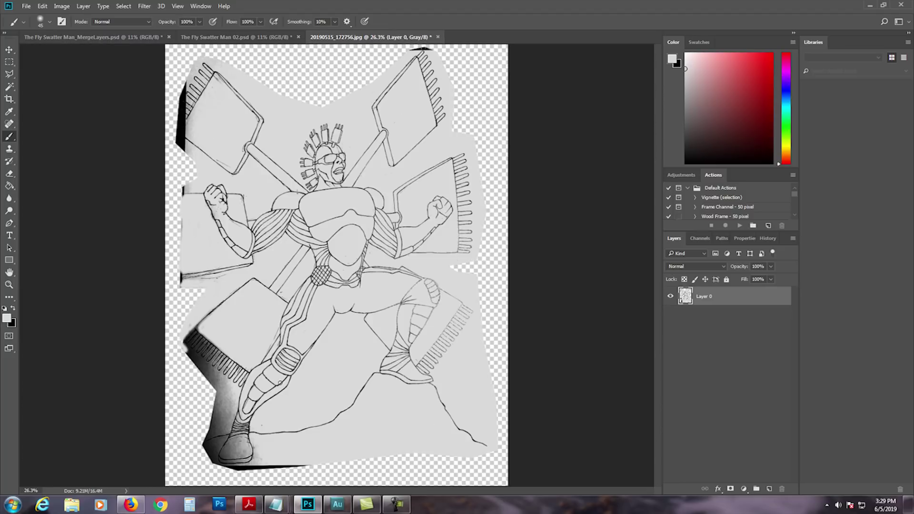
Nudge the drawing slightly right and lasso the right-hand swatter.
key("v")
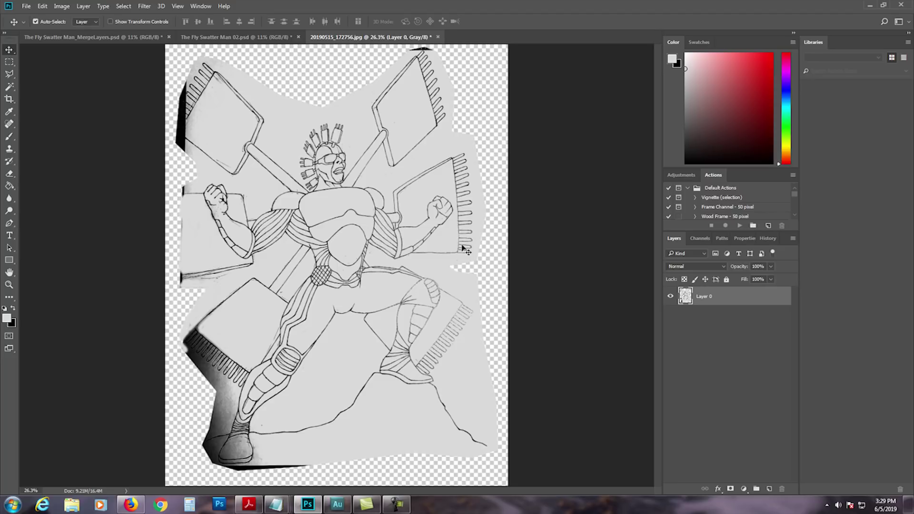
left_click_drag(451, 245, 461, 246)
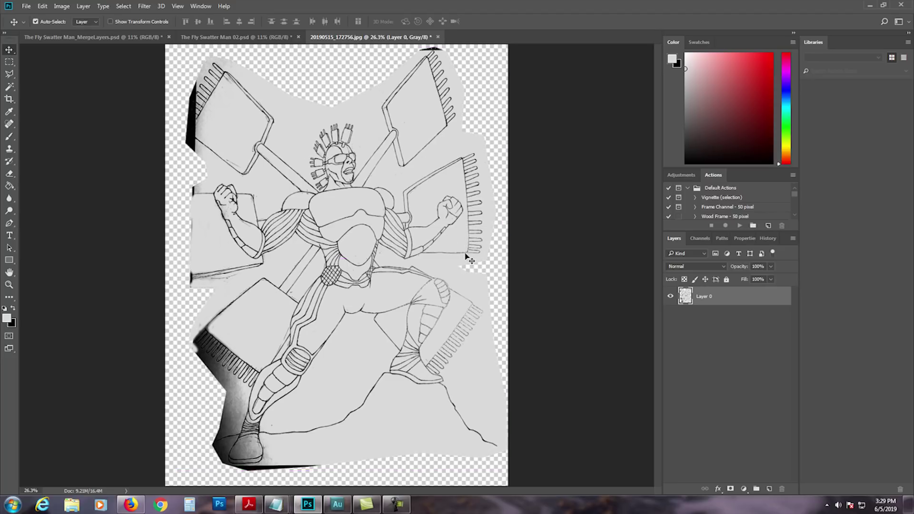
key("l")
left_click(481, 256)
left_click(490, 209)
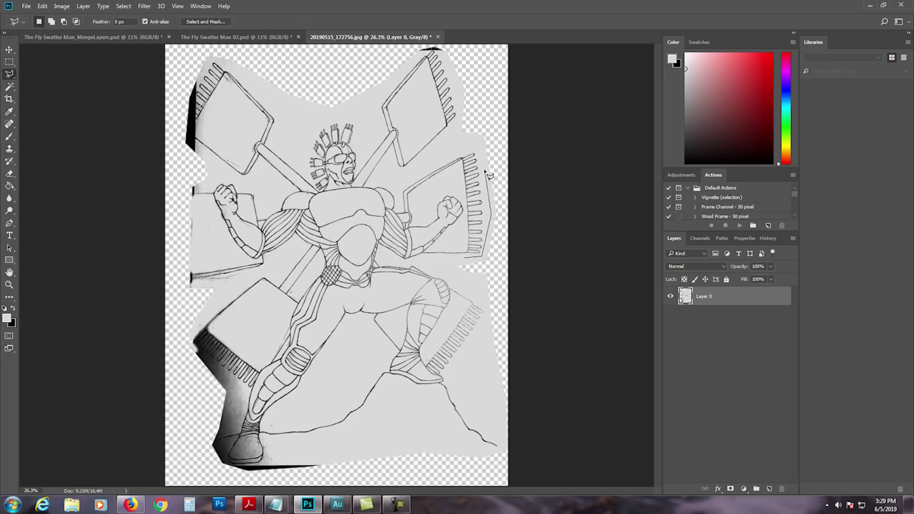
left_click(477, 143)
left_click(463, 143)
left_click(465, 258)
Copy the selected swatter onto new Layer 1 and drag it beside the left fist.
key("v")
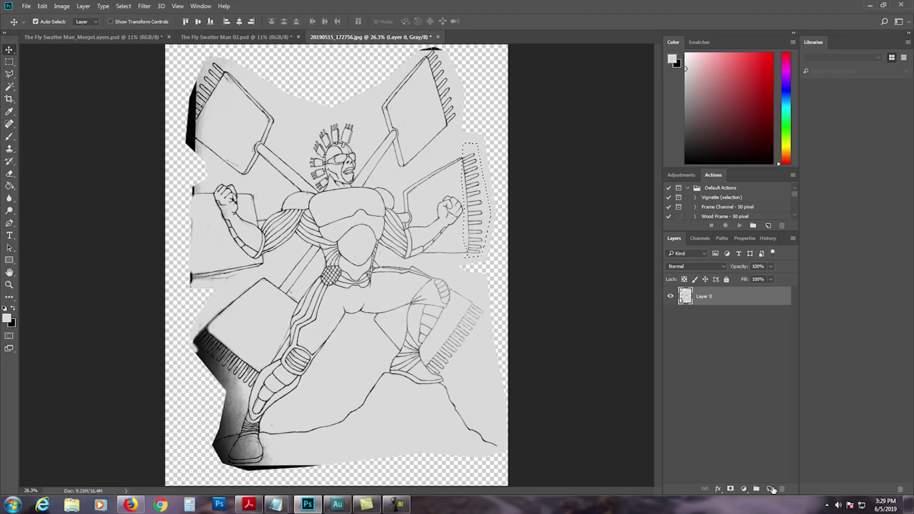
left_click(770, 489)
key("ctrl+d")
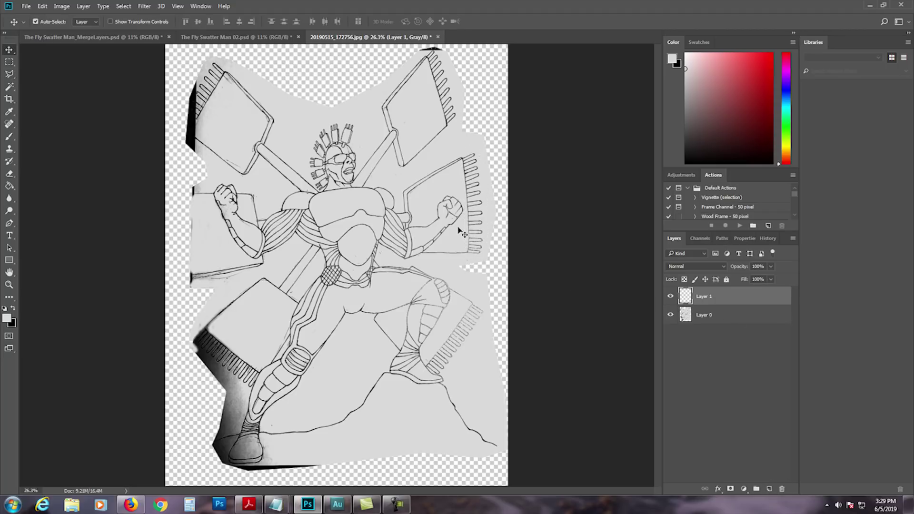
left_click_drag(479, 208, 222, 229)
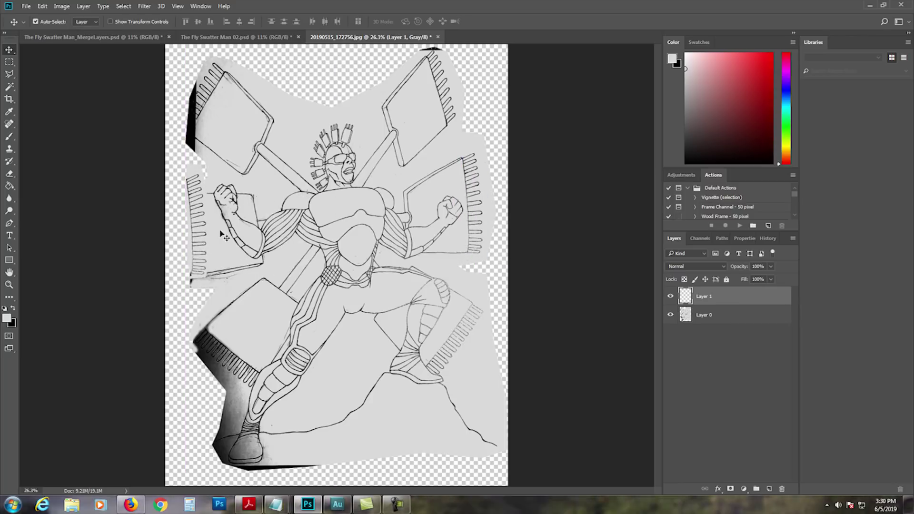
left_click(42, 6)
Flip the swatter copy horizontally, shorten it, and distort its corners to angle behind the left fist.
mouse_move(88, 211)
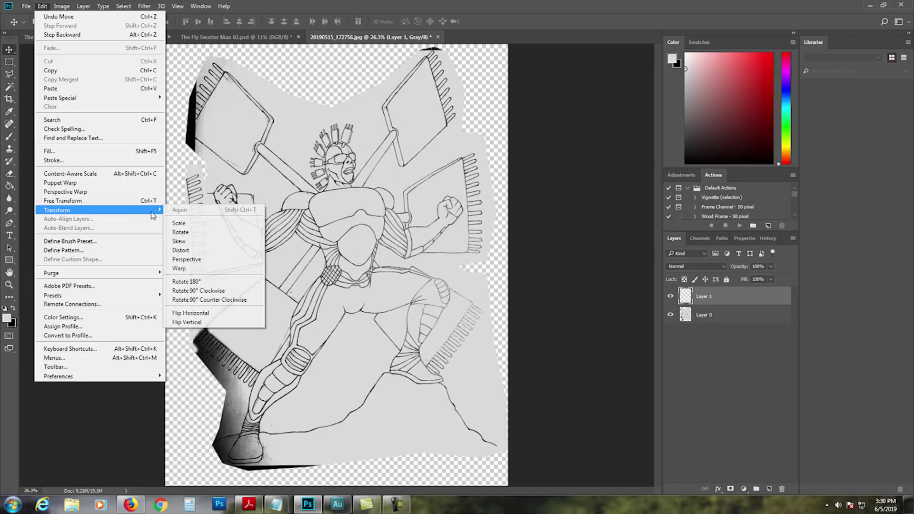
left_click(199, 313)
left_click_drag(209, 227, 182, 235)
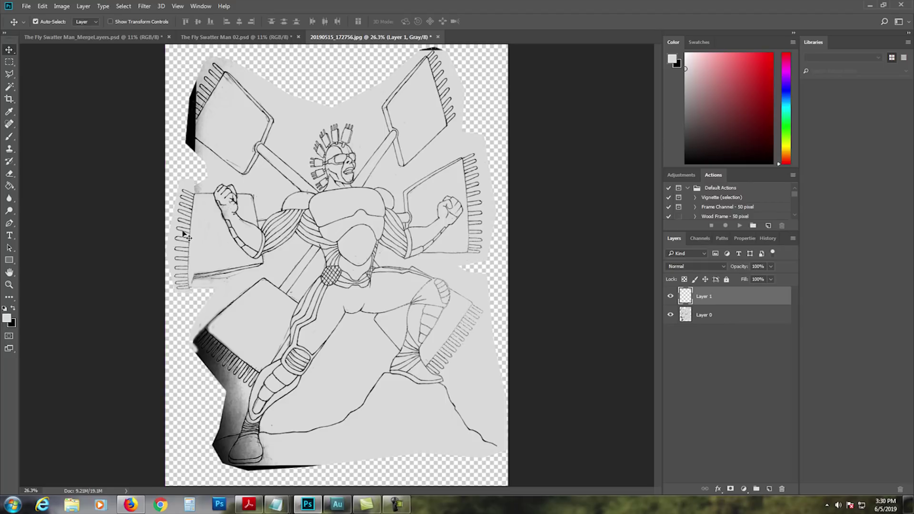
key("ctrl+t")
left_click_drag(181, 292, 190, 254)
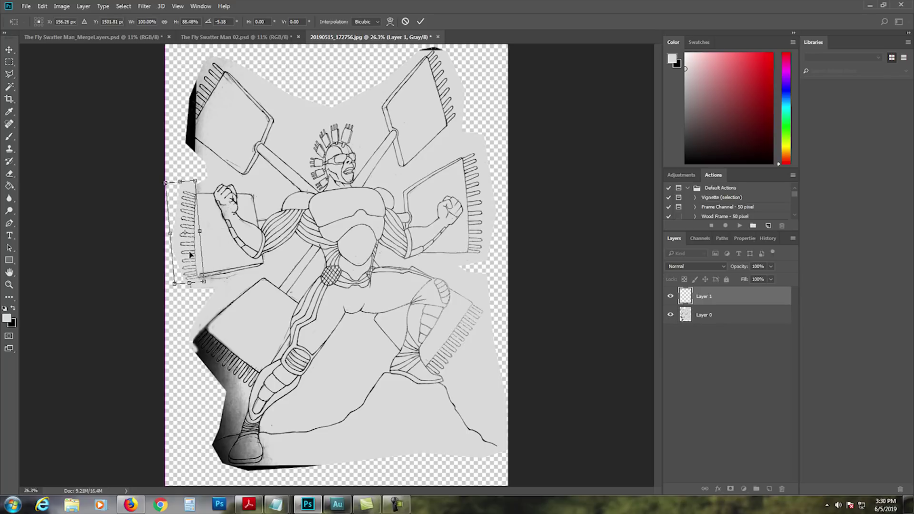
right_click(190, 253)
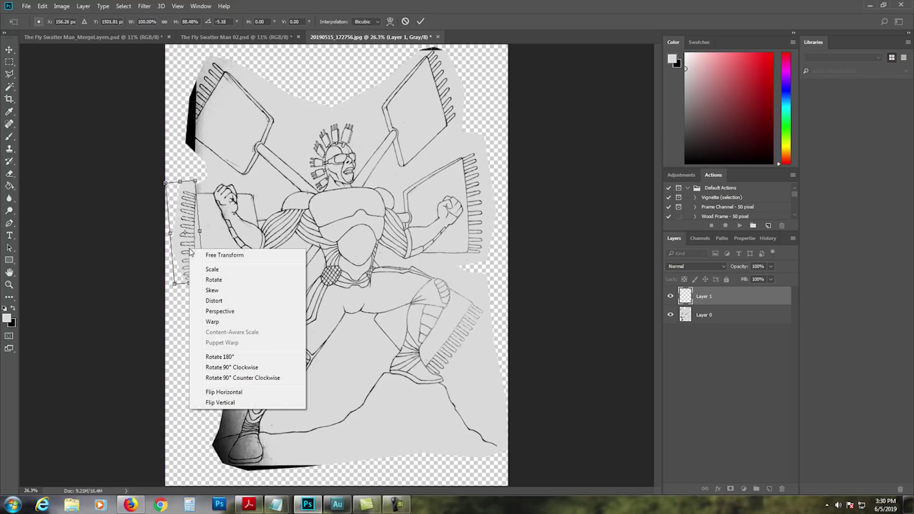
left_click(214, 300)
mouse_move(166, 185)
left_mouse_down()
mouse_move(165, 193)
mouse_move(180, 185)
left_mouse_up()
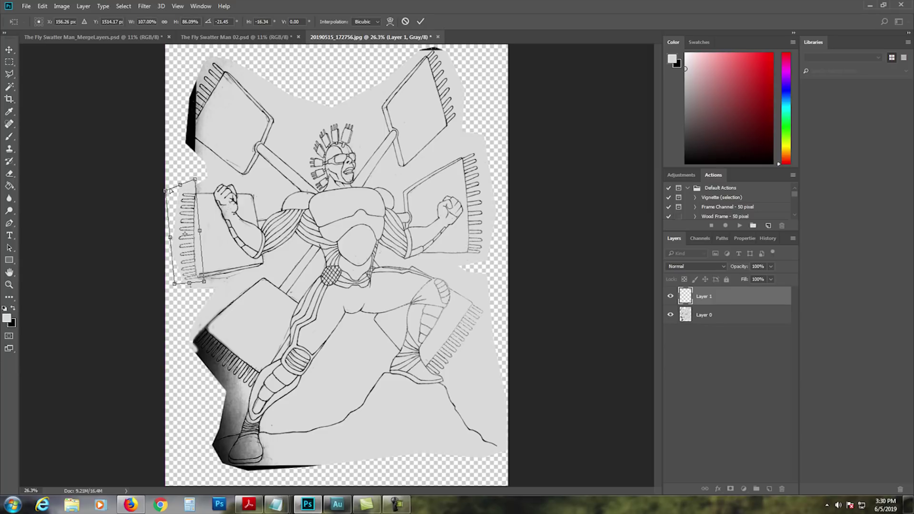
left_click_drag(205, 281, 203, 280)
key("Return")
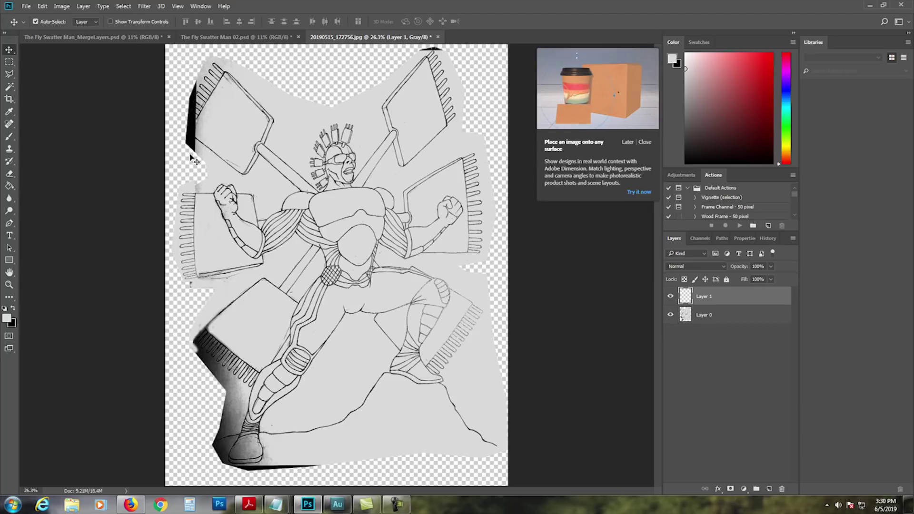
Merge the drawing and swatter copy into Layer 1, nudge it up-left, and open Image > Adjustments.
left_click(731, 318, "shift")
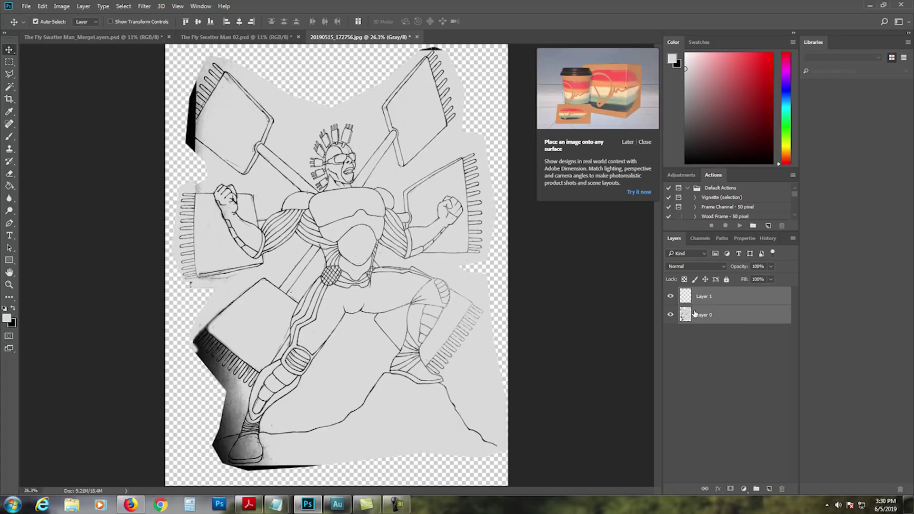
key("ctrl+e")
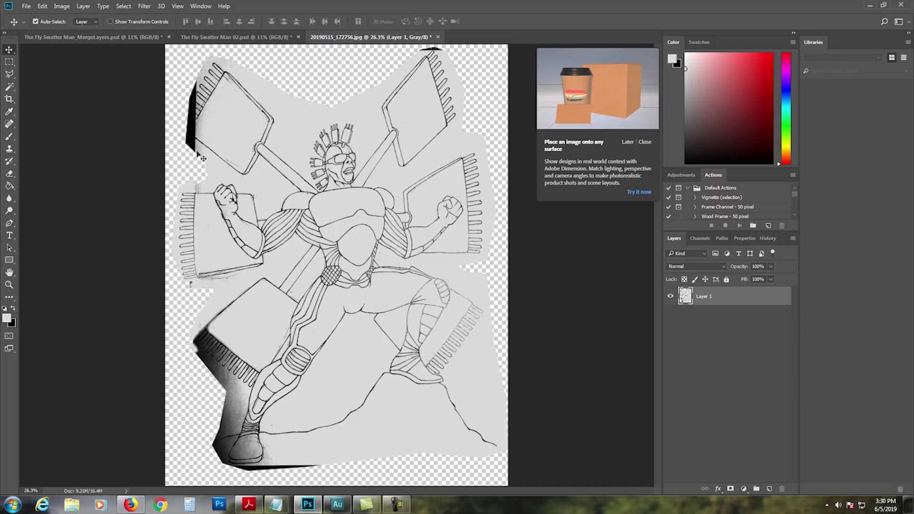
mouse_move(356, 206)
left_mouse_down()
mouse_move(355, 216)
mouse_move(348, 202)
mouse_move(359, 201)
left_mouse_up()
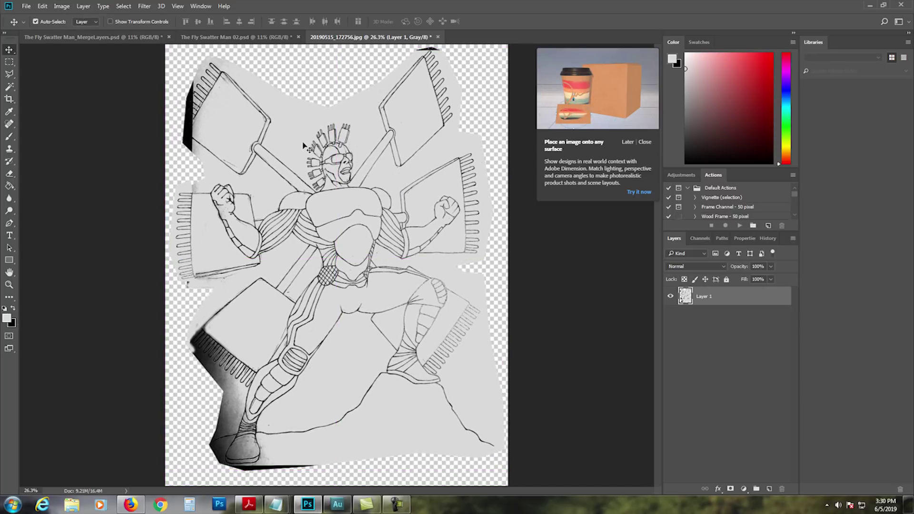
left_click_drag(339, 166, 335, 162)
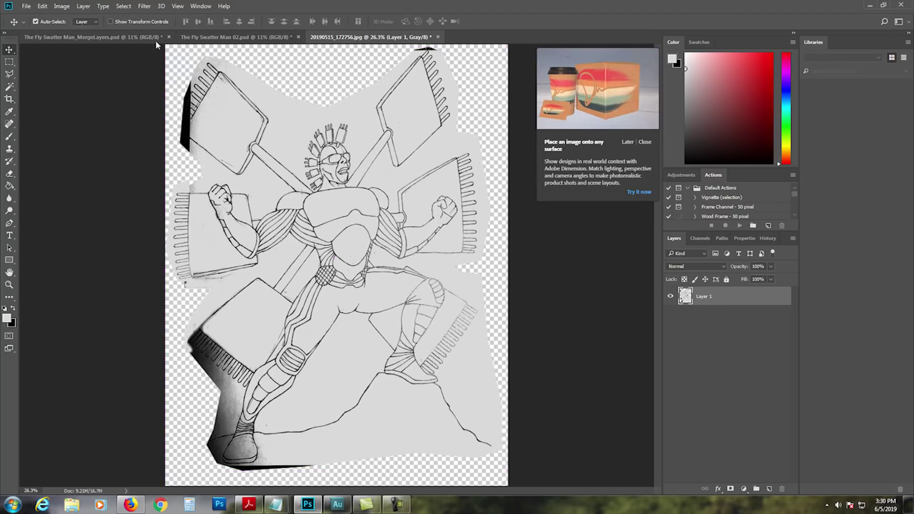
left_click(61, 6)
mouse_move(81, 30)
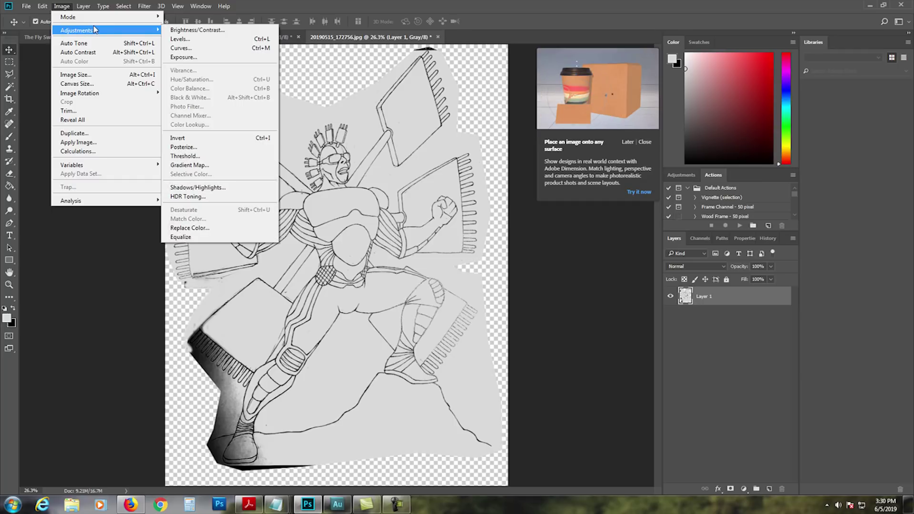
Apply Levels with midtones 0.59 and white input 223 to darken the linework.
left_click(179, 40)
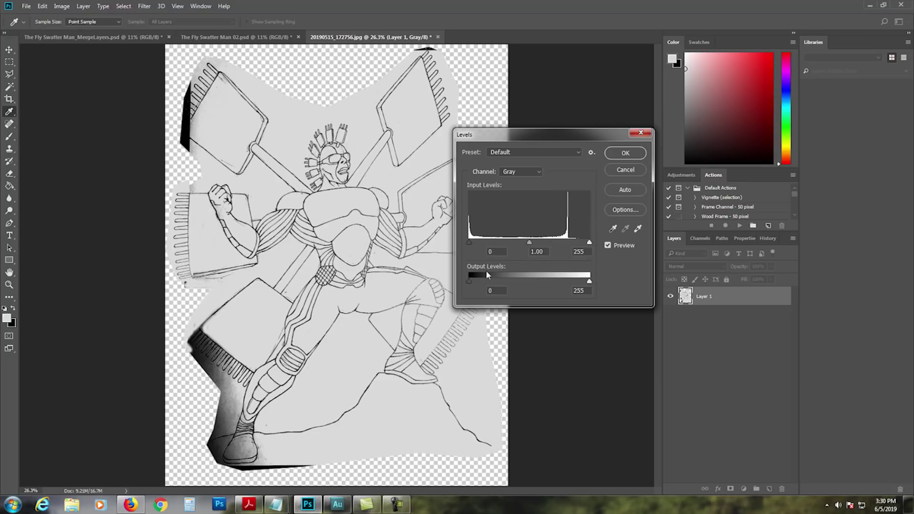
left_click_drag(530, 244, 578, 244)
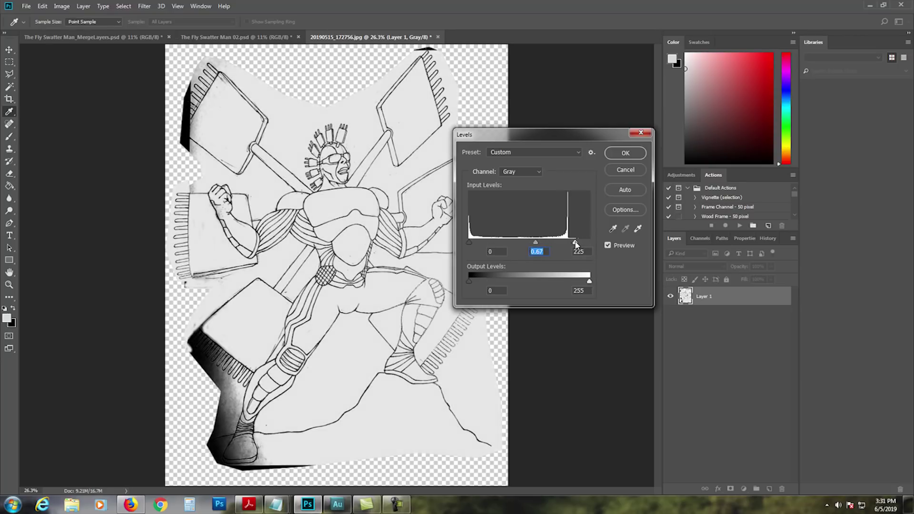
left_click_drag(537, 245, 539, 245)
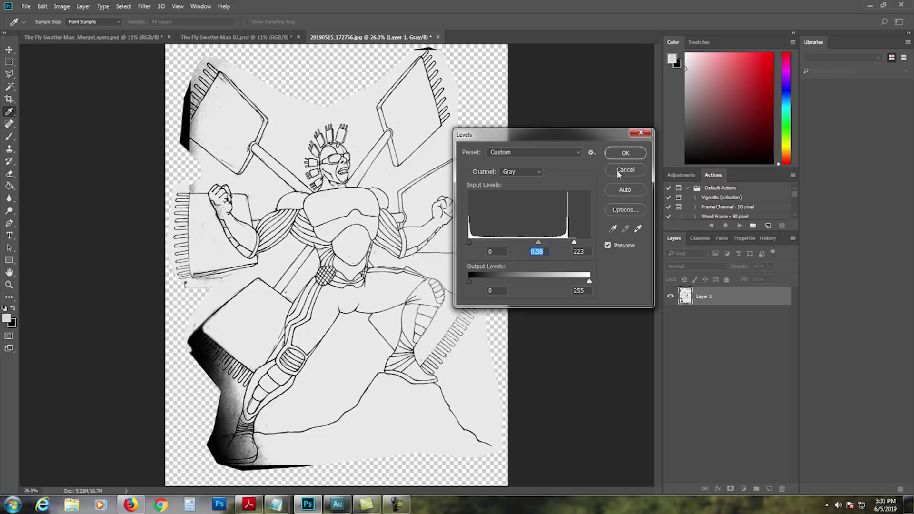
left_click(624, 153)
key("v")
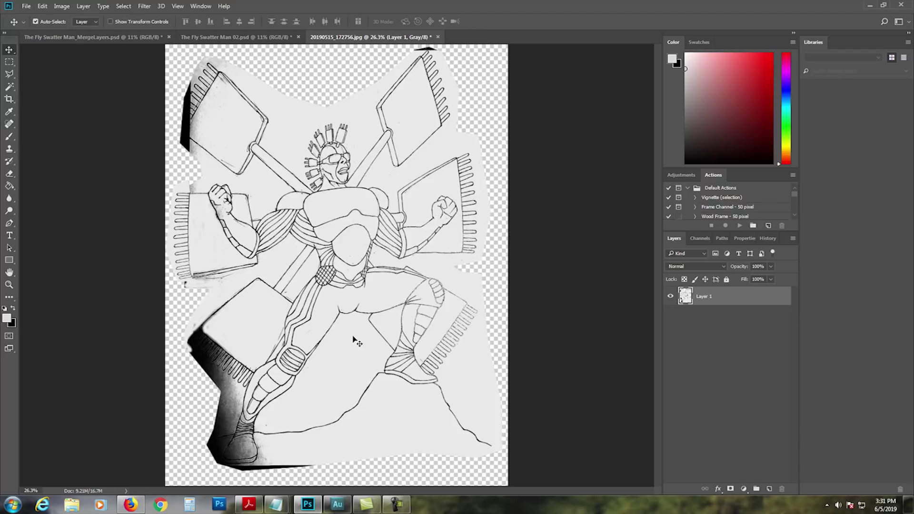
Magic Wand the light paper, extend with Select Similar, delete it and deselect.
key("w")
left_click(359, 357)
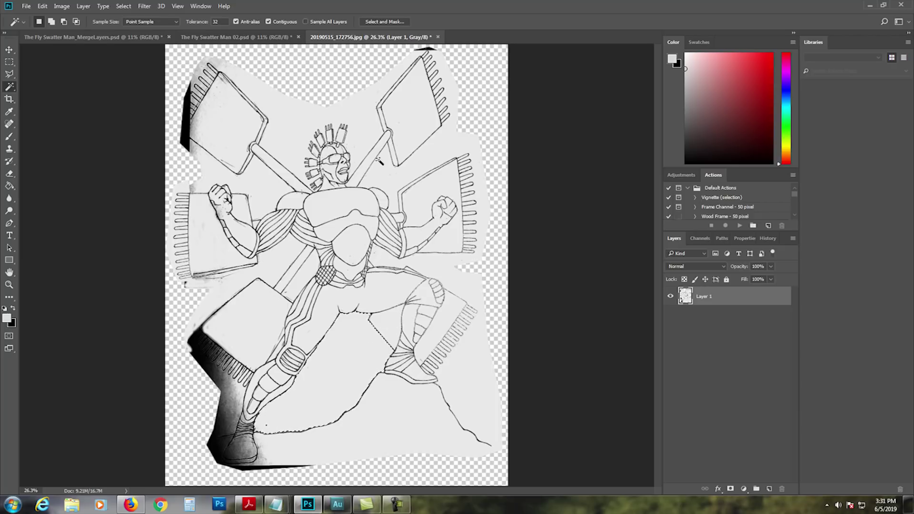
left_click(123, 6)
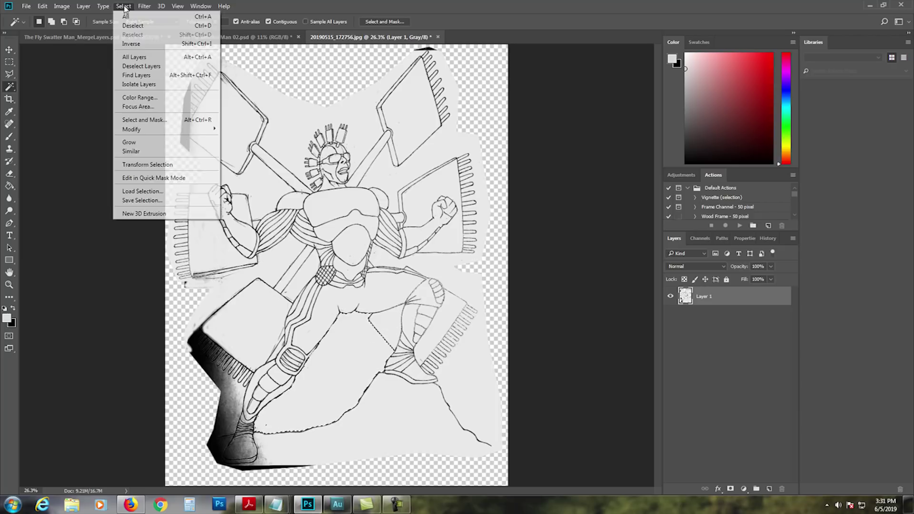
left_click(141, 151)
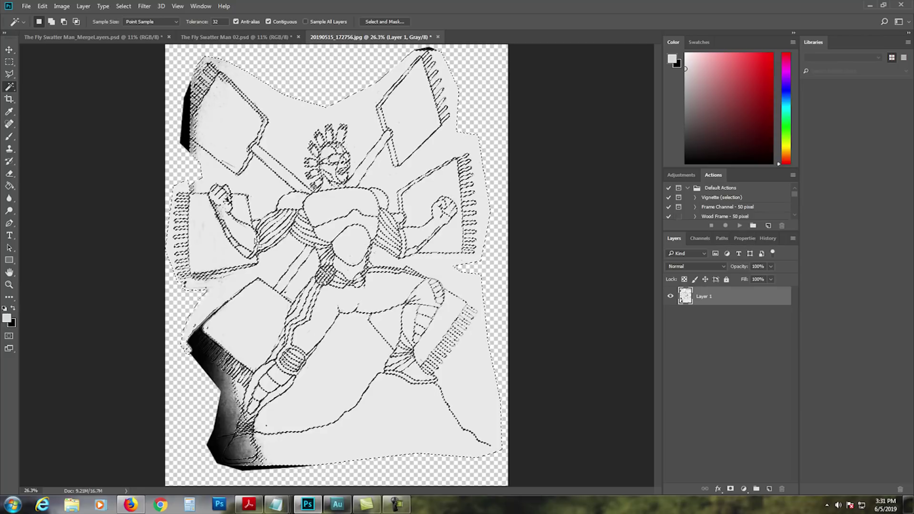
key("Delete")
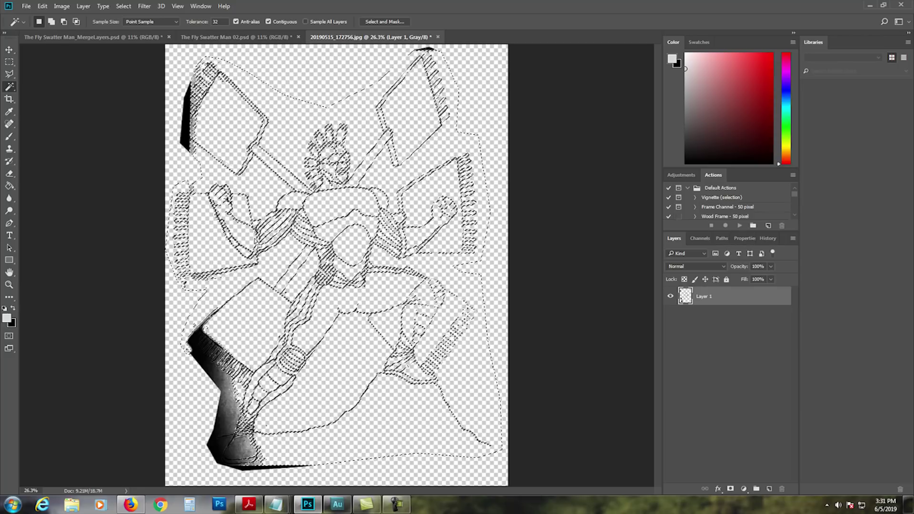
key("ctrl+d")
key("v")
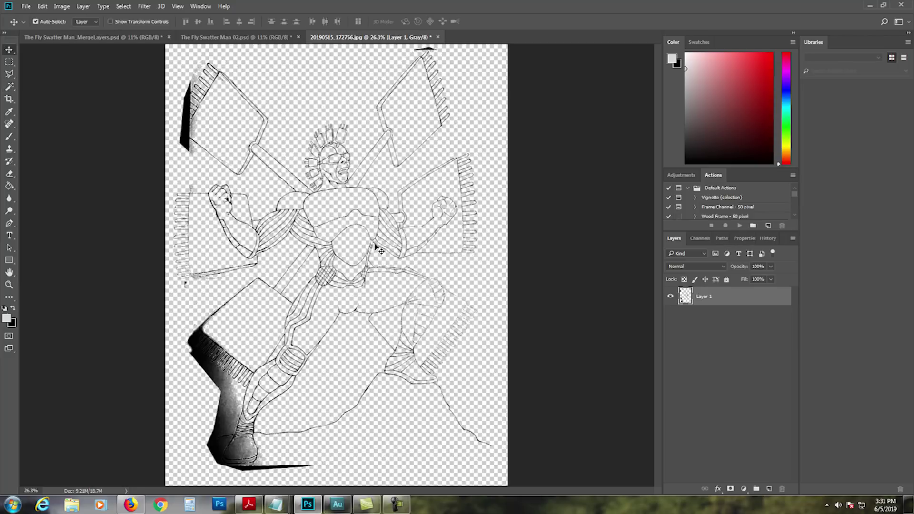
Zoom and pan over the figure to check the linework on transparency.
key("z")
left_click(352, 238)
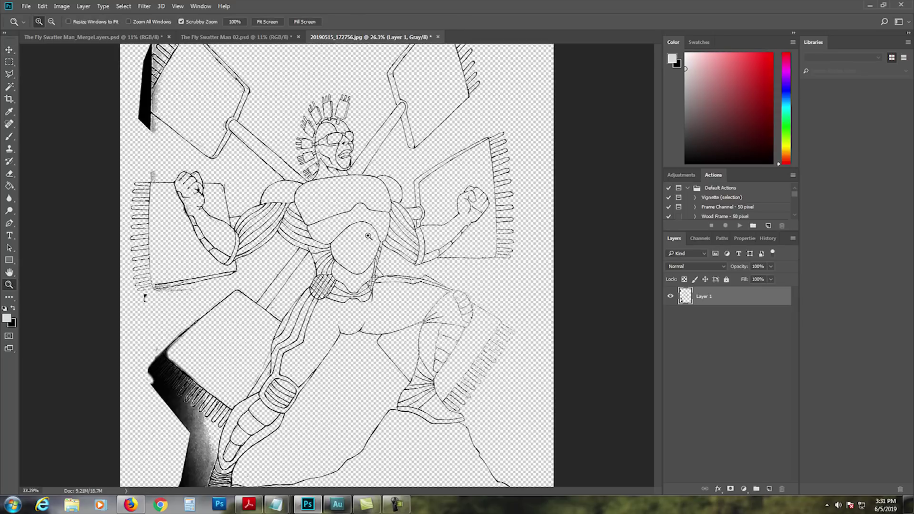
mouse_move(368, 236)
left_mouse_down()
mouse_move(419, 237)
mouse_move(359, 240)
left_mouse_up()
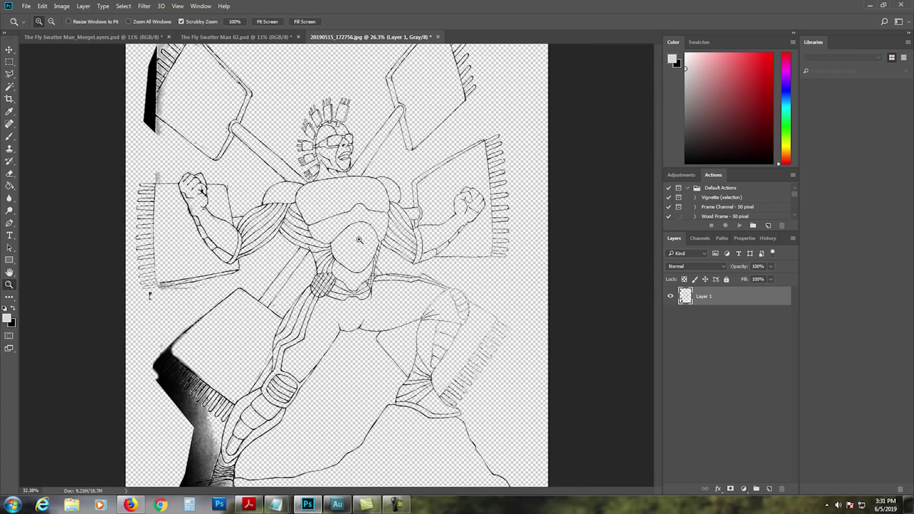
key("v")
left_click_drag(232, 364, 249, 276)
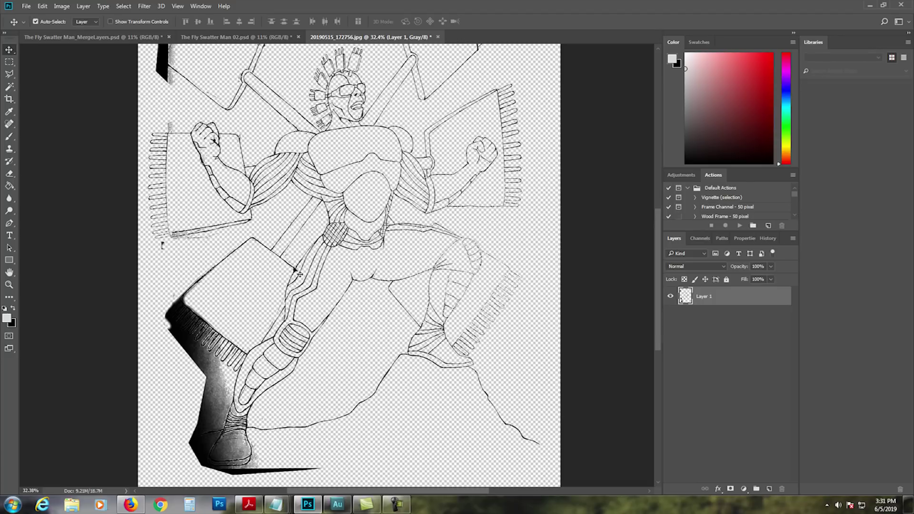
left_click_drag(308, 249, 297, 273)
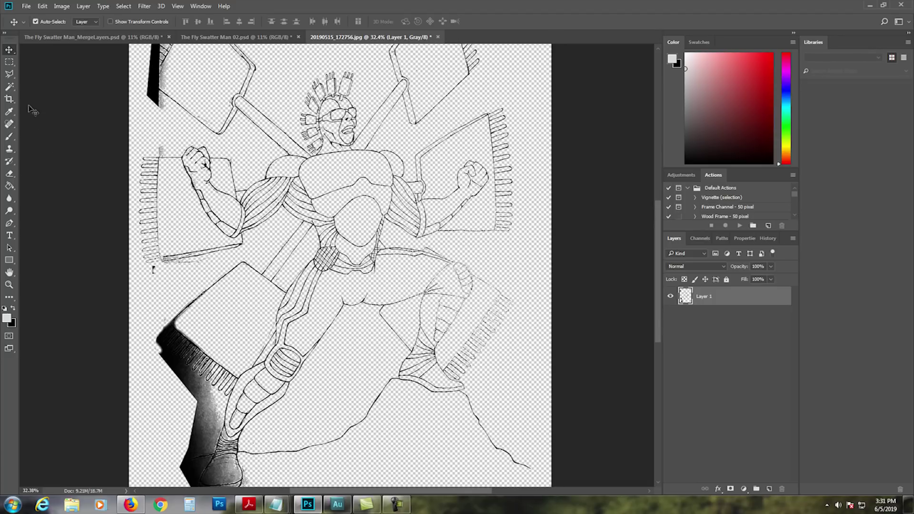
mouse_move(9, 74)
left_mouse_down()
mouse_move(41, 84)
mouse_move(45, 75)
mouse_move(31, 79)
mouse_move(38, 86)
left_mouse_up()
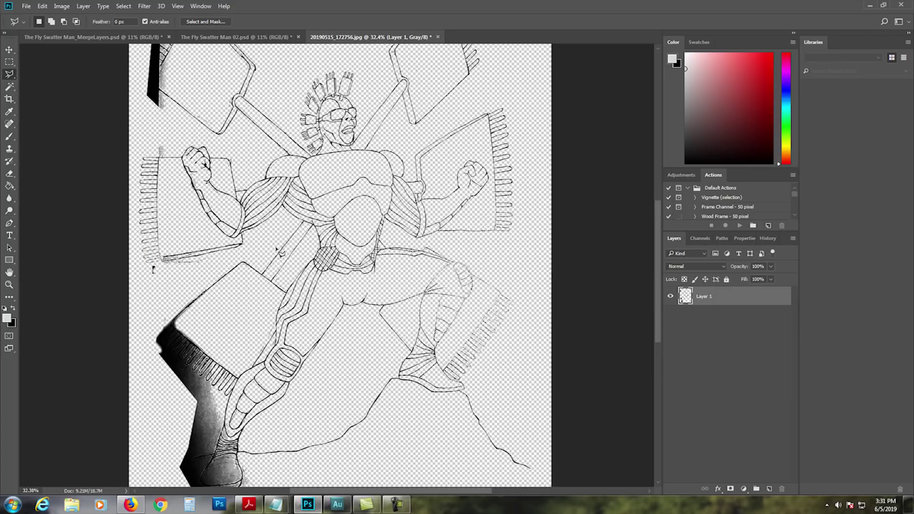
key("v")
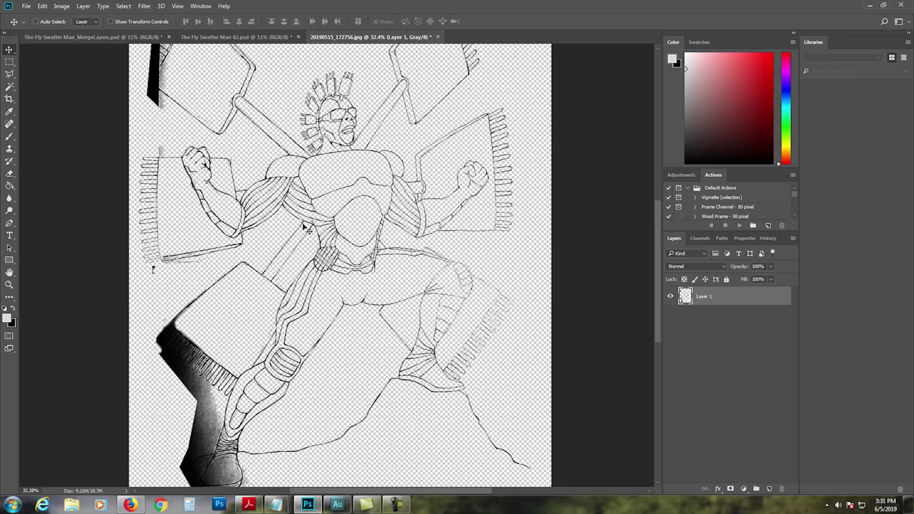
scroll(305, 229, "down", 2)
Add Layer 2 beneath Layer 1 and set the foreground colour to light blue 6bc1da.
left_click(769, 489)
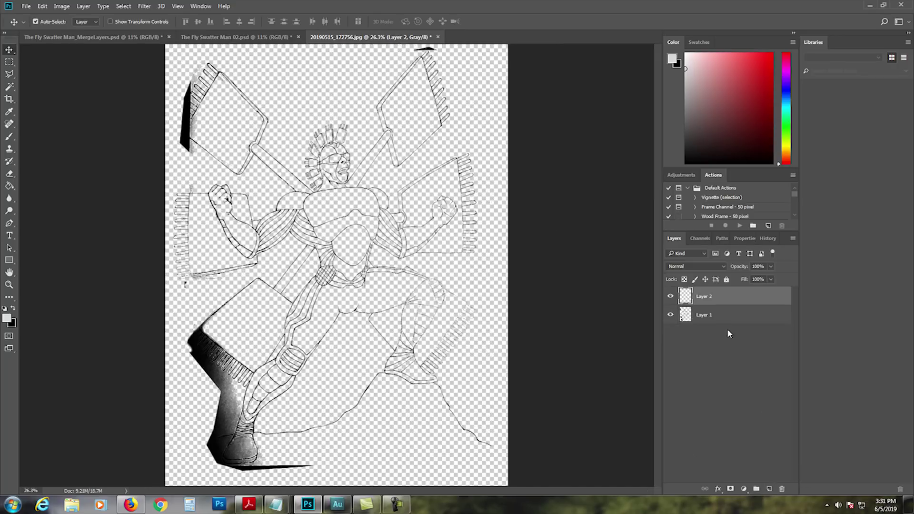
left_click_drag(706, 296, 711, 337)
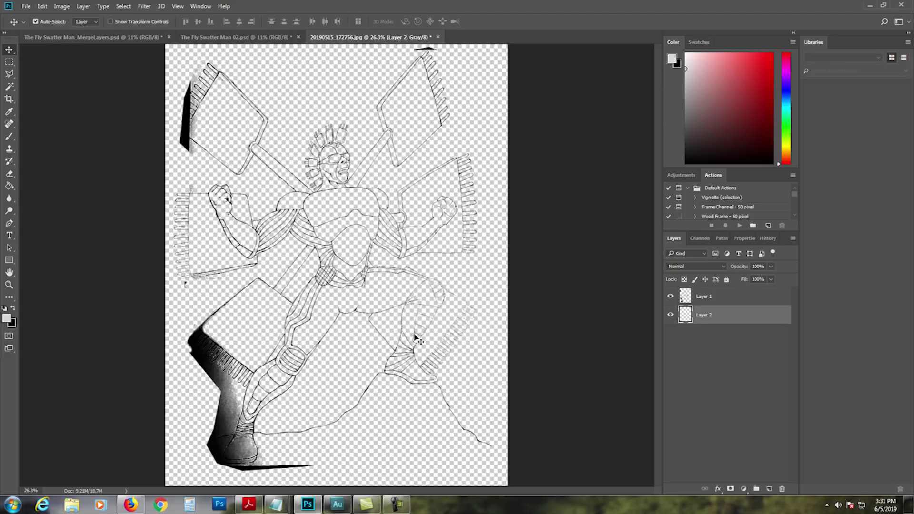
left_click(9, 319)
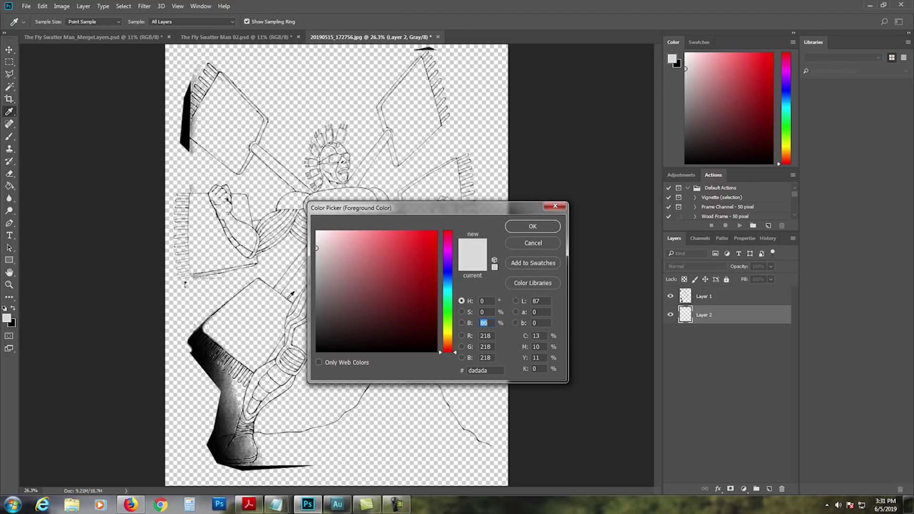
mouse_move(340, 312)
left_mouse_down()
mouse_move(325, 315)
mouse_move(316, 292)
left_mouse_up()
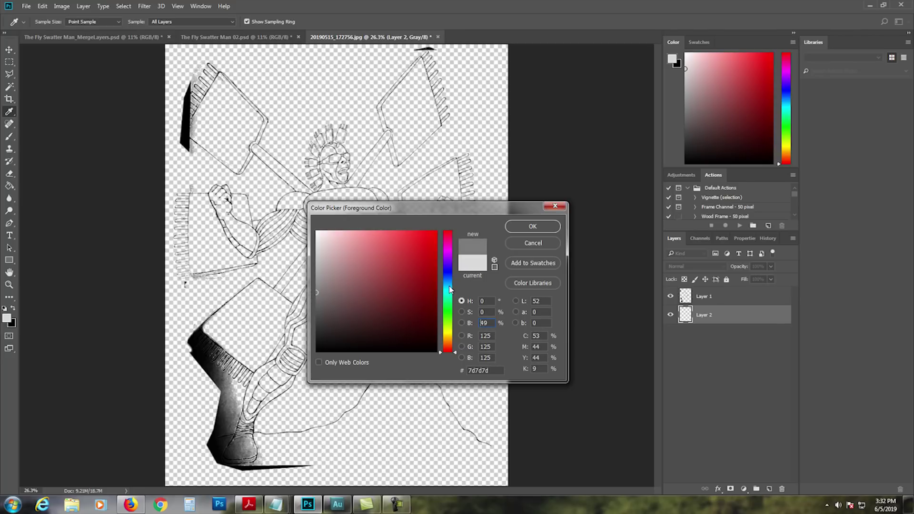
left_click(450, 287)
left_click_drag(373, 237, 378, 248)
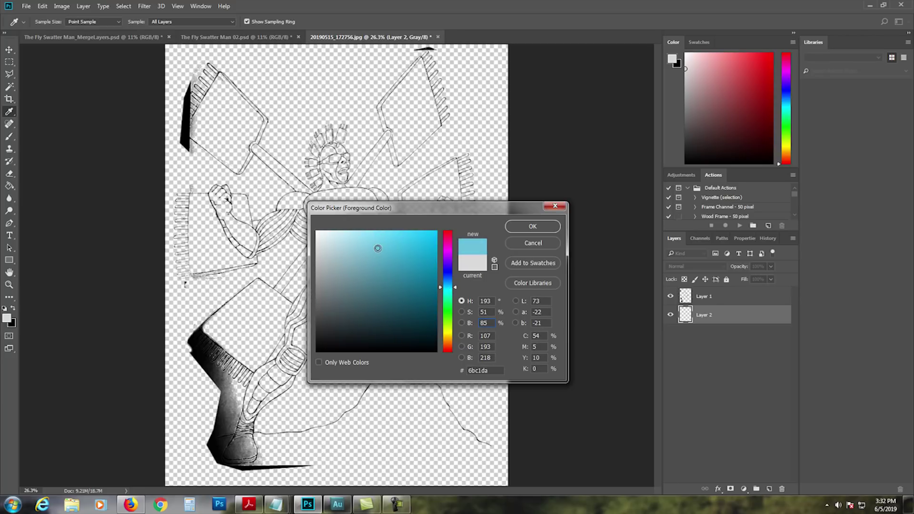
left_click(526, 228)
Try a Paint Bucket fill on Layer 2 and undo the grey result.
key("g")
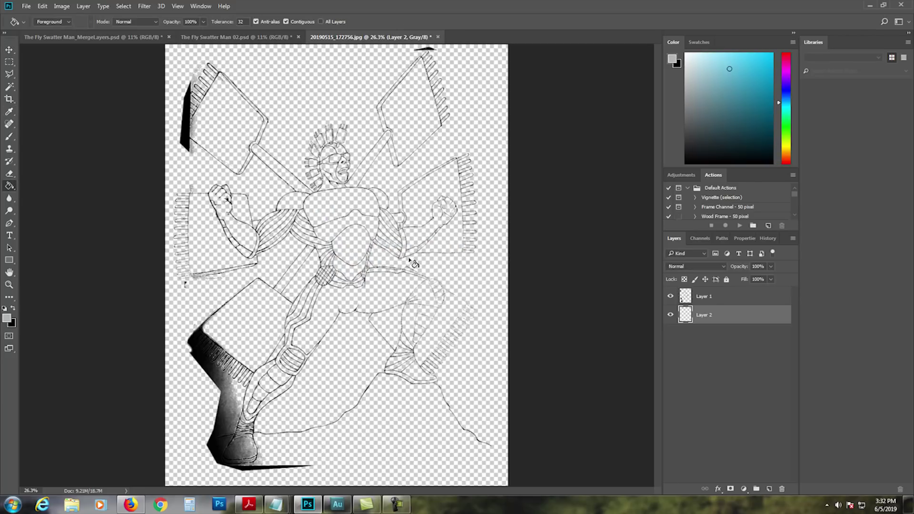
left_click(416, 265)
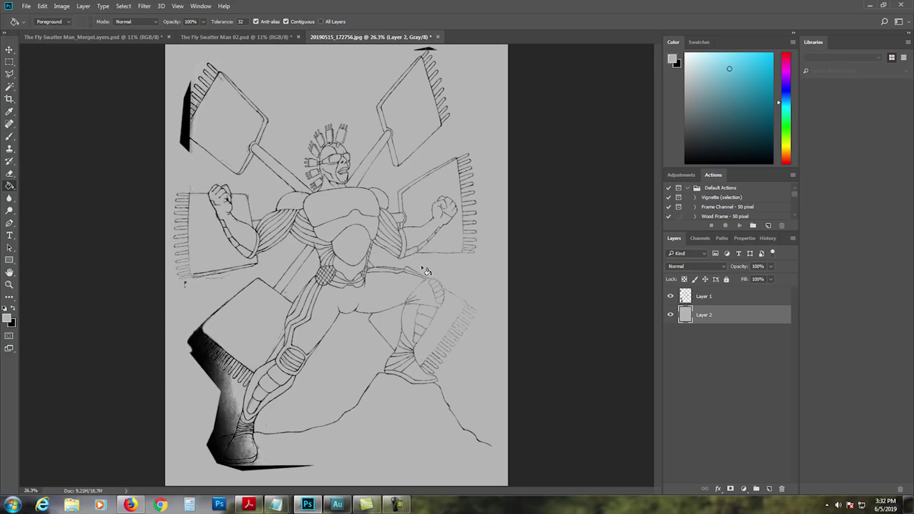
key("ctrl+z")
key("v")
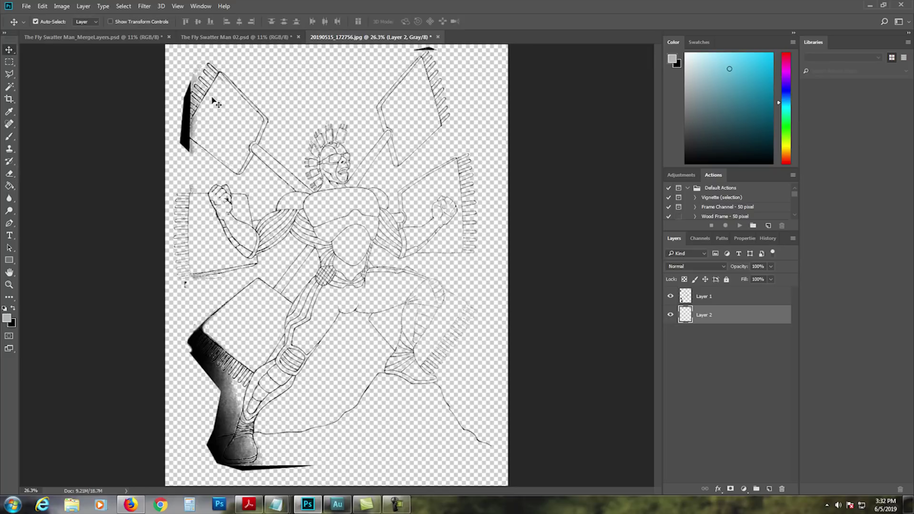
Convert the document to RGB Color without merging, then fill Layer 2 light blue.
left_click(62, 7)
mouse_move(69, 18)
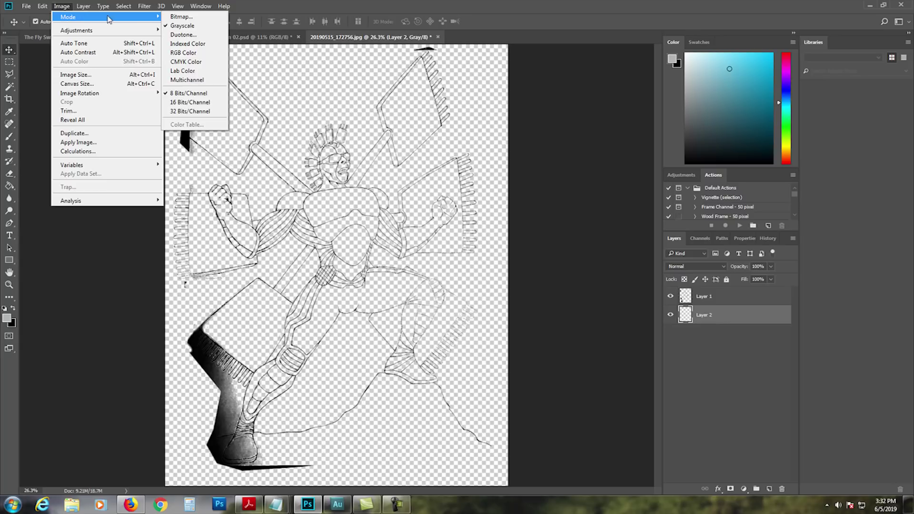
left_click(188, 53)
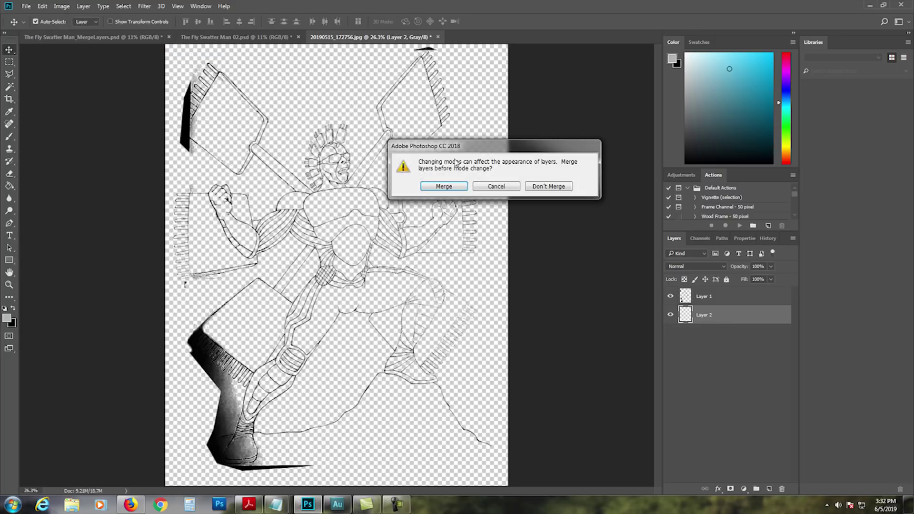
left_click(548, 186)
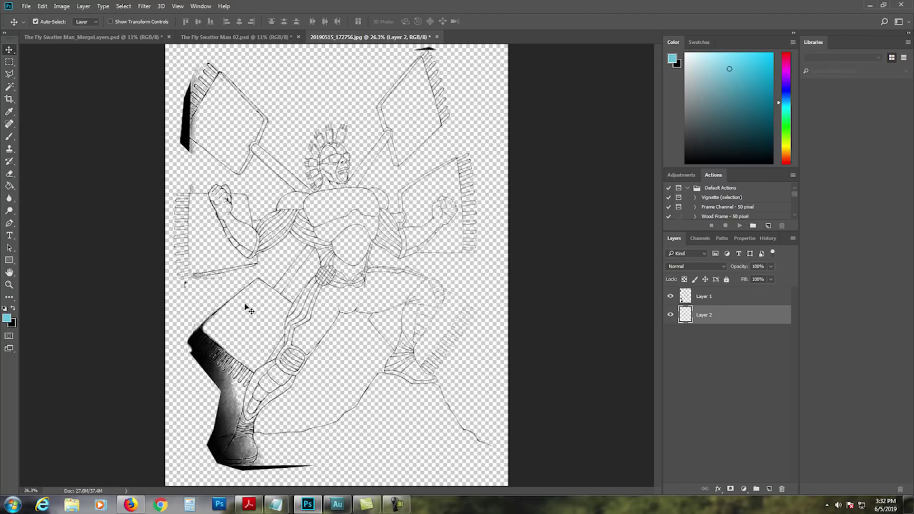
key("g")
left_click(301, 280)
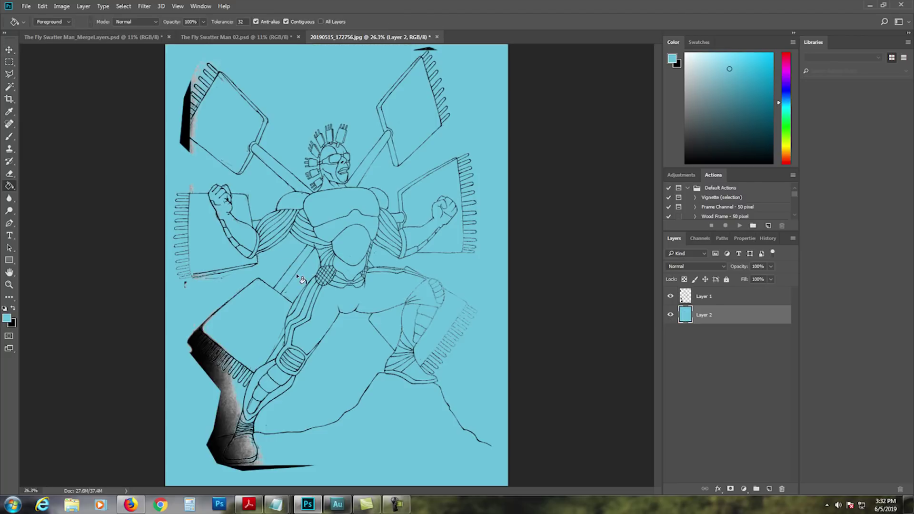
key("v")
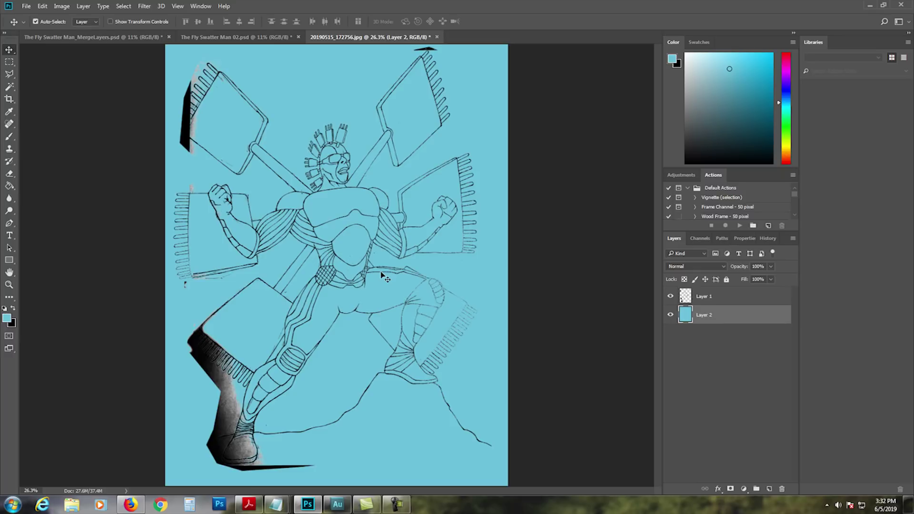
In The Fly Swatter Man 02.psd, collapse and hide BG, then hide Base Color and Shadow_Highlight.
left_click(260, 38)
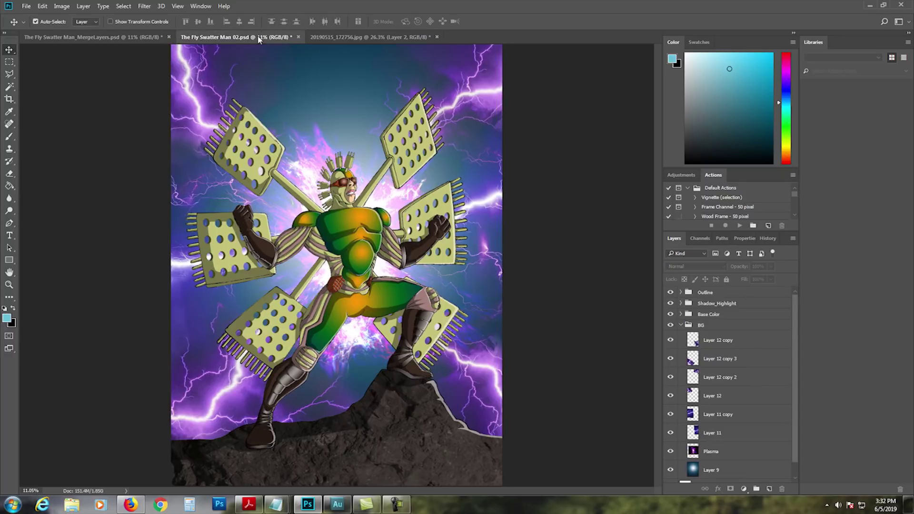
left_click(681, 326)
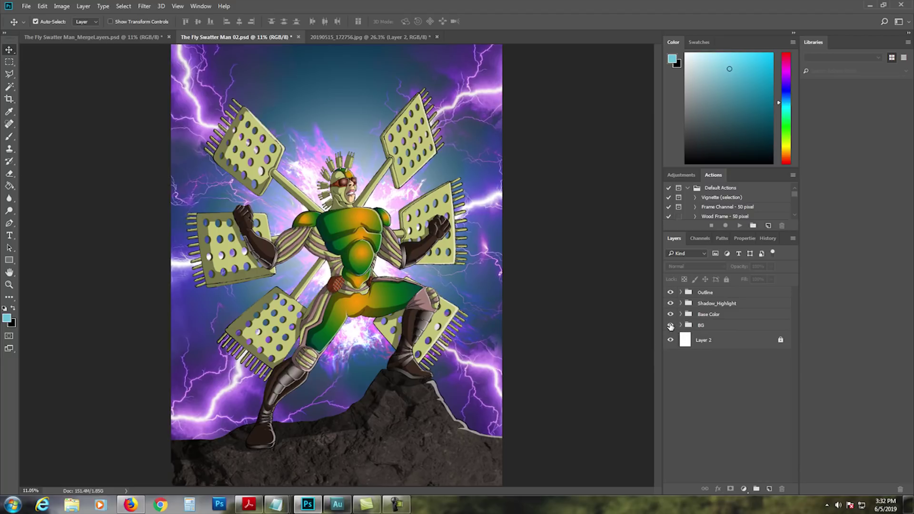
left_click(670, 326)
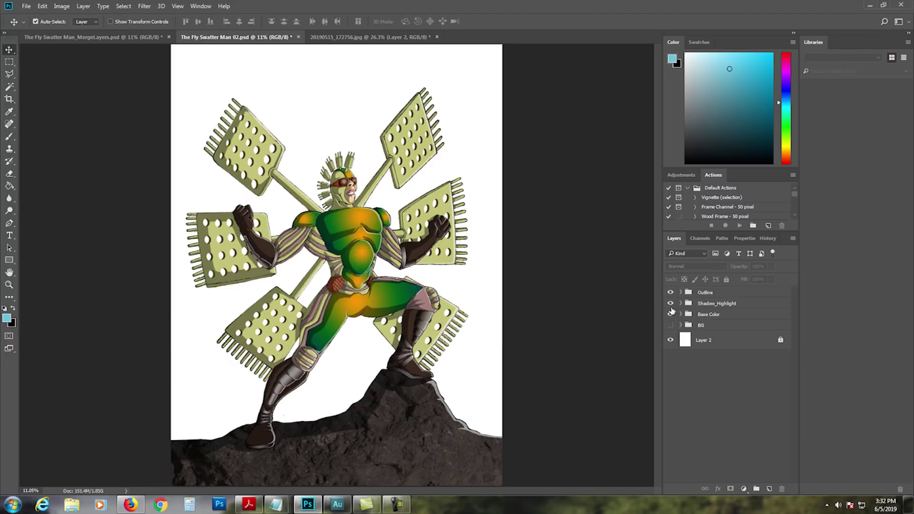
left_click(670, 314)
left_click(670, 303)
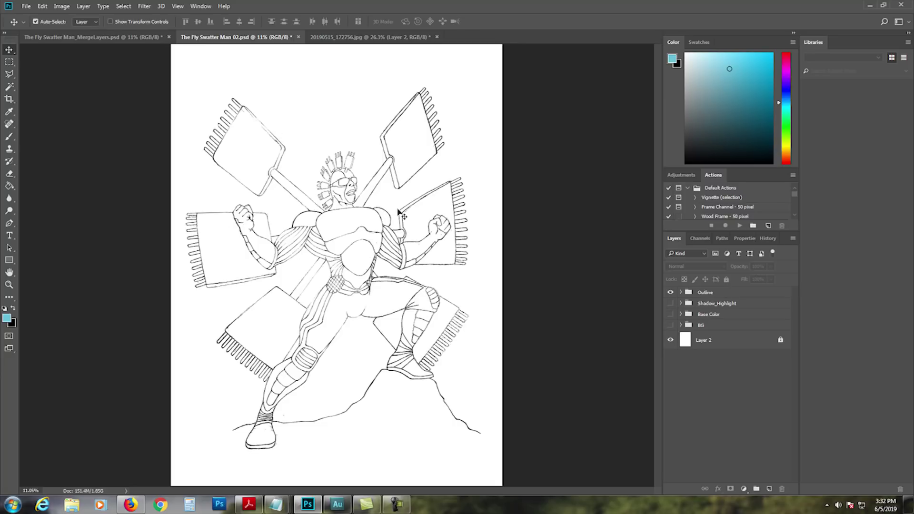
Zoom in to inspect the chest and head line art, then show Base Color again.
key("z")
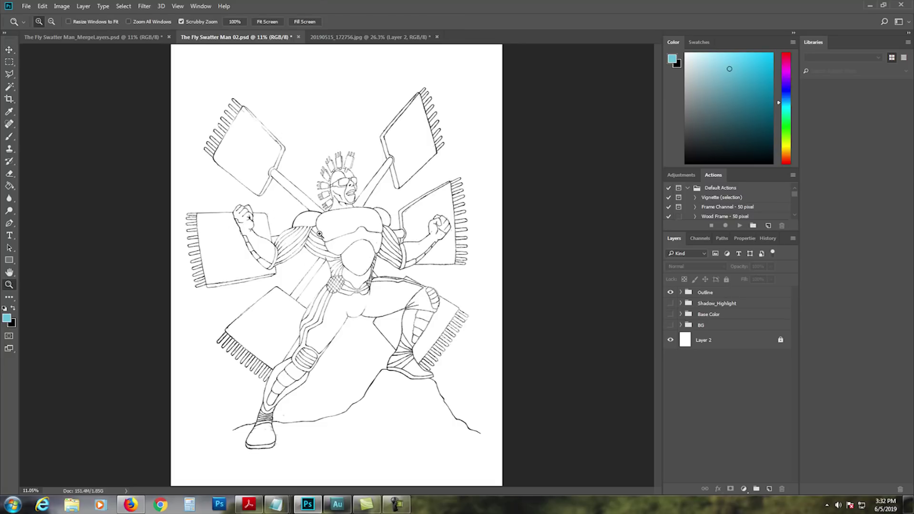
left_click_drag(324, 245, 377, 231)
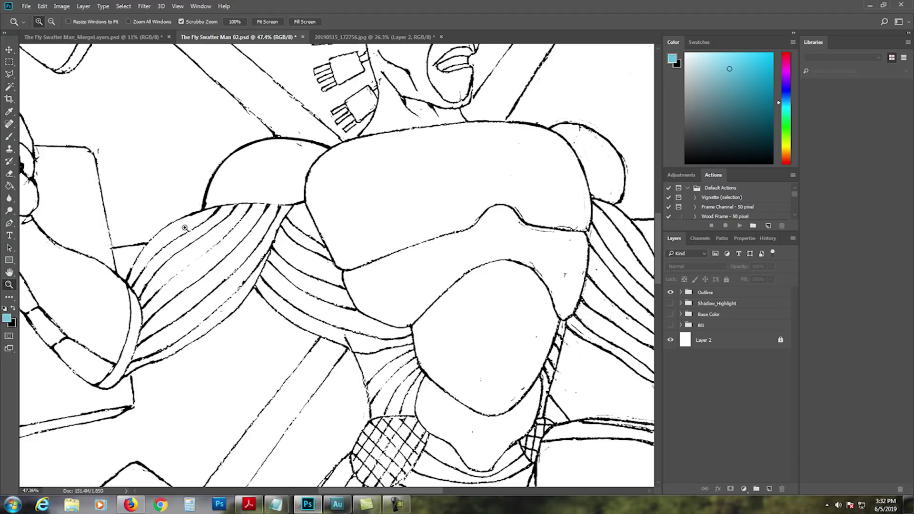
left_click_drag(263, 162, 352, 302)
left_click_drag(438, 262, 386, 261)
left_click_drag(482, 281, 403, 213)
key("v")
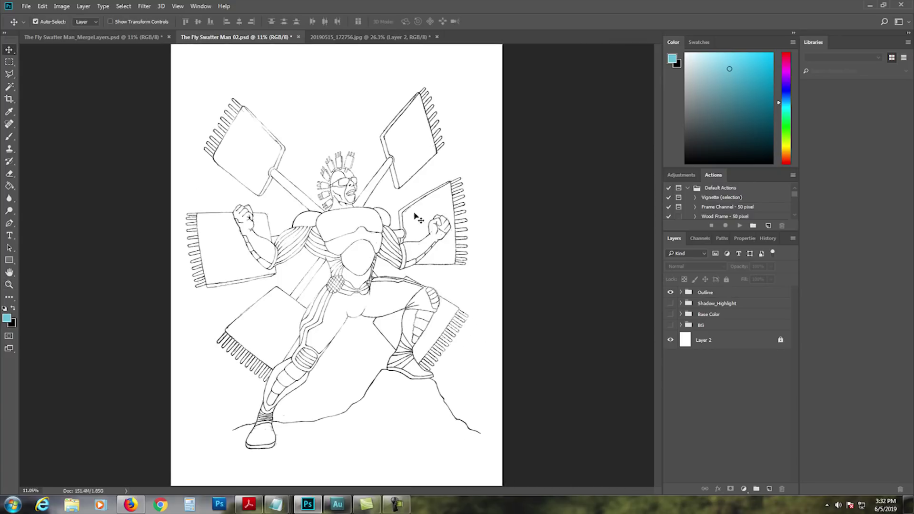
left_click(673, 314)
Expand Base Color, hide the rock and swatter colour layers, and compare Layer 5's stripes.
left_click(681, 315)
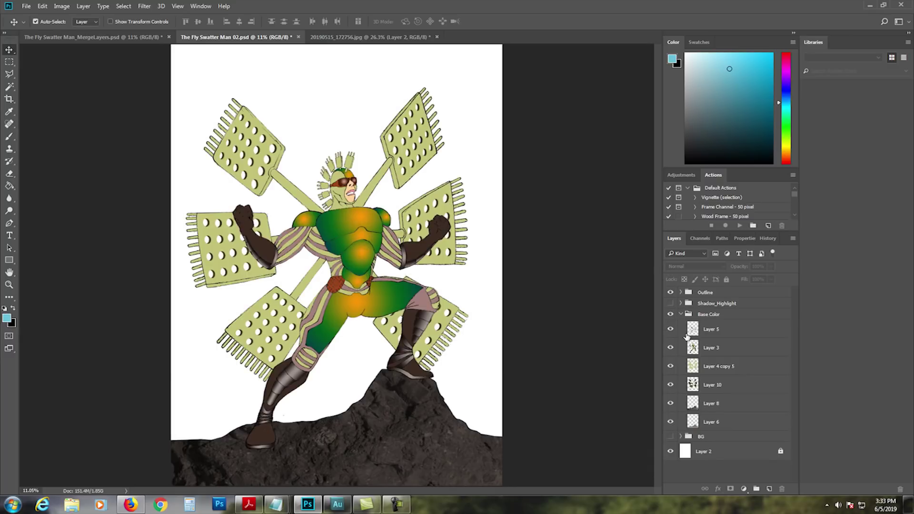
left_click_drag(670, 368, 670, 422)
left_click(671, 329)
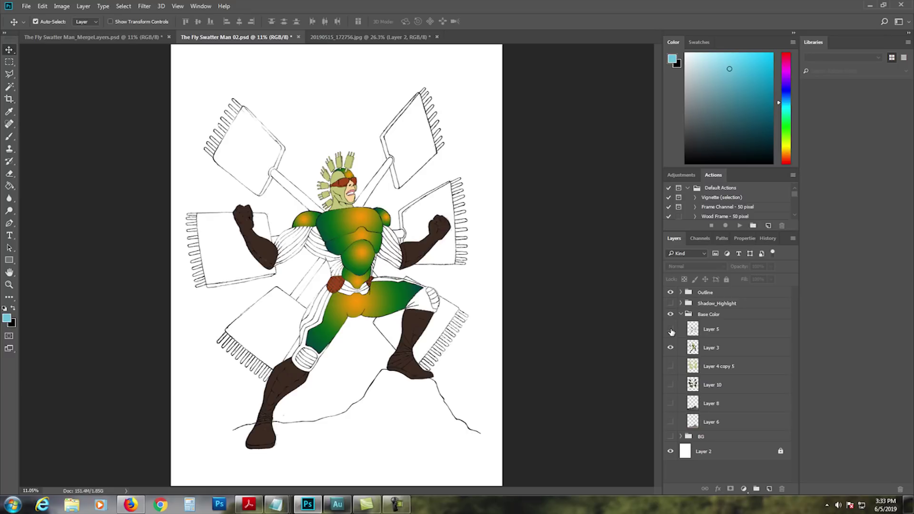
left_click(671, 330)
left_click(671, 329)
left_click(671, 329)
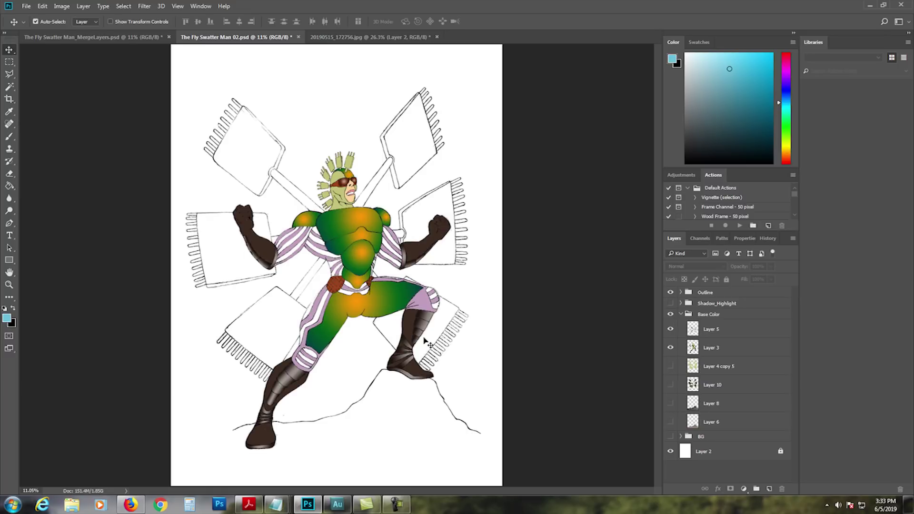
Zoom in close on the hero's torso, dark arm and raised fist.
key("z")
left_click_drag(321, 257, 372, 258)
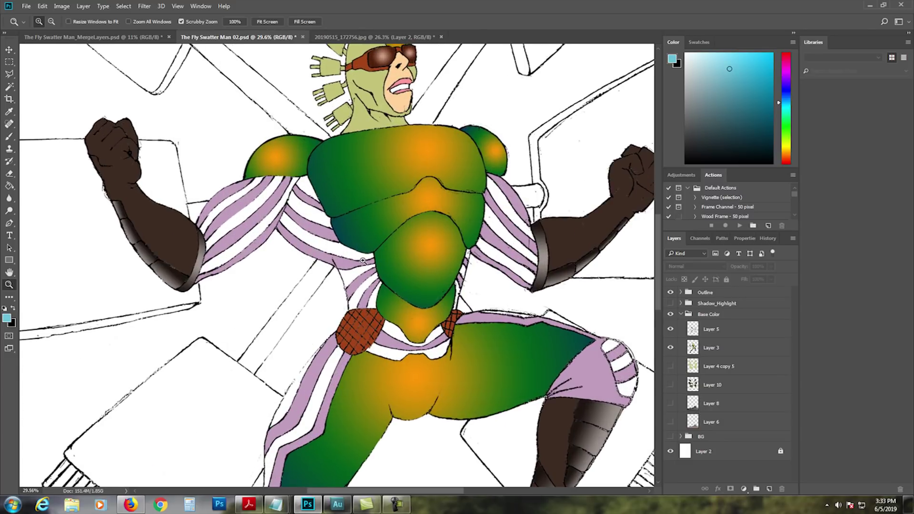
left_click_drag(409, 157, 376, 156)
left_click_drag(205, 228, 189, 261)
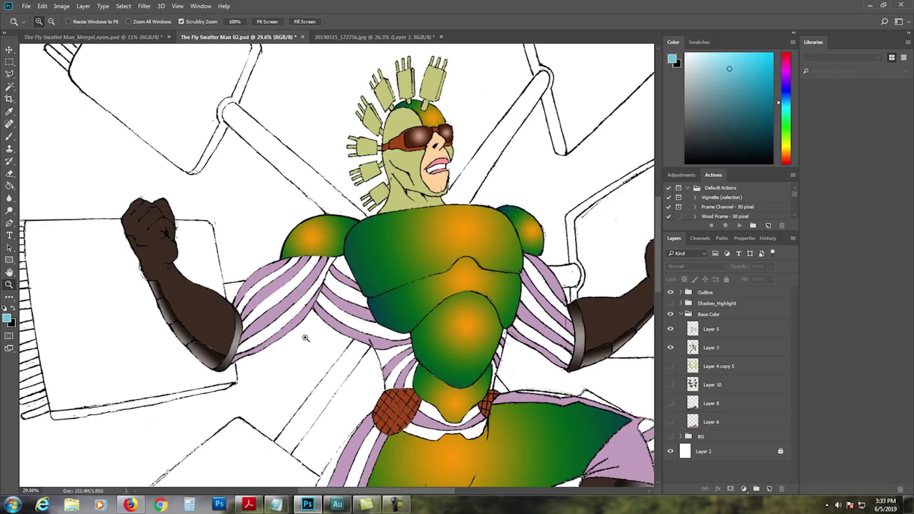
key("l")
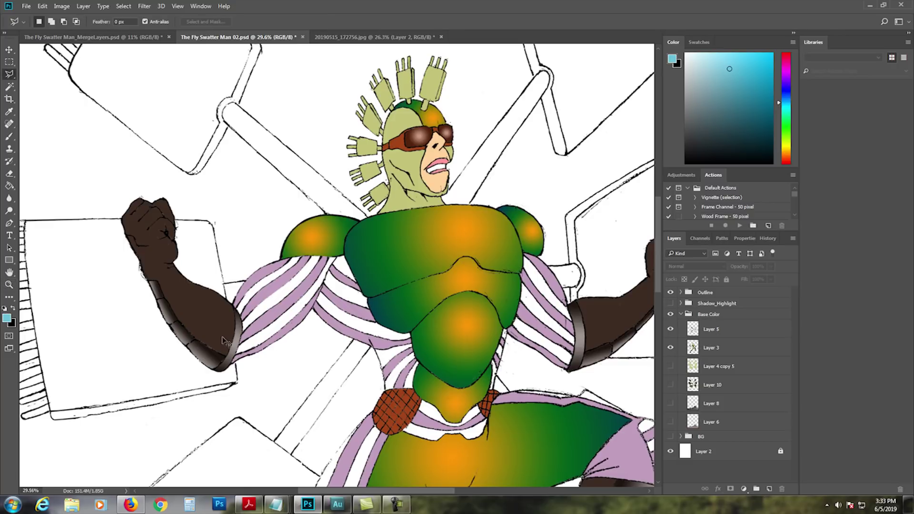
key("ctrl+plus")
key("ctrl+plus")
left_click_drag(173, 323, 226, 314)
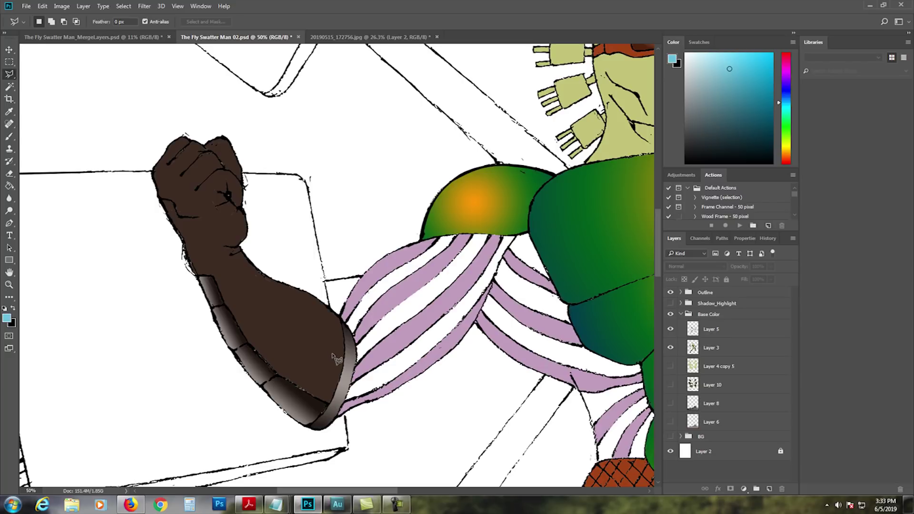
key("p")
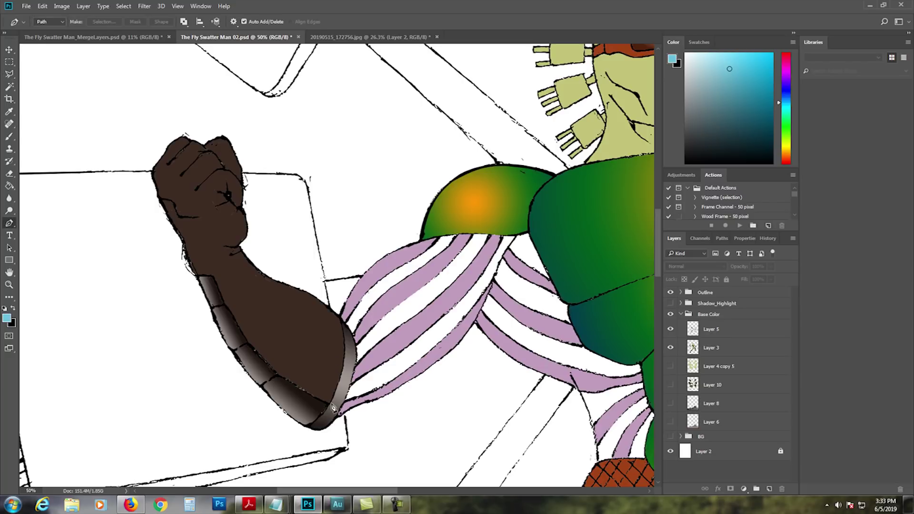
Add a new layer above Layer 4 copy 5 and hide Layers 3 and 5.
scroll(332, 405, "up", 3)
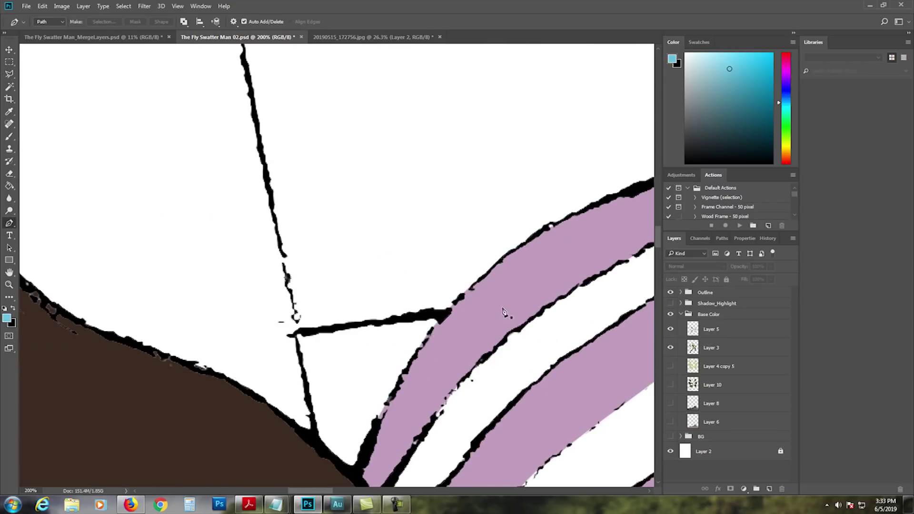
left_click_drag(521, 304, 370, 240)
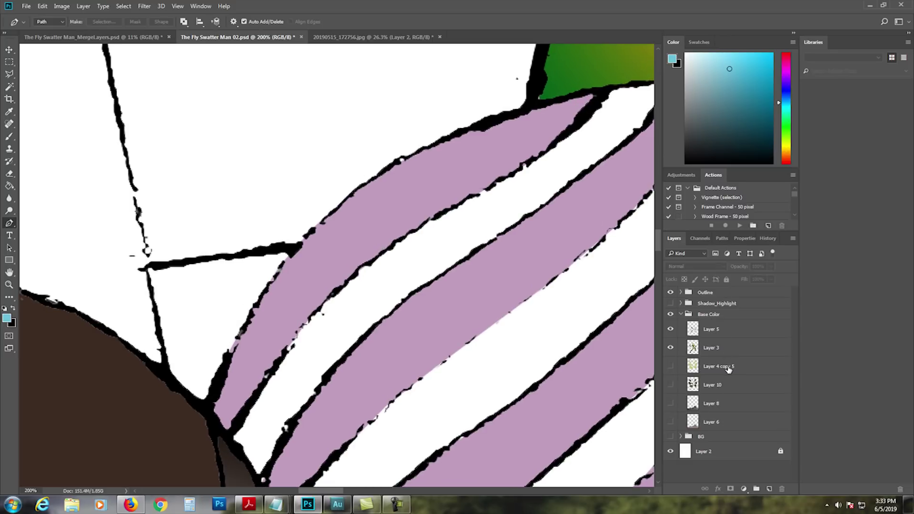
left_click(728, 369)
left_click(769, 488)
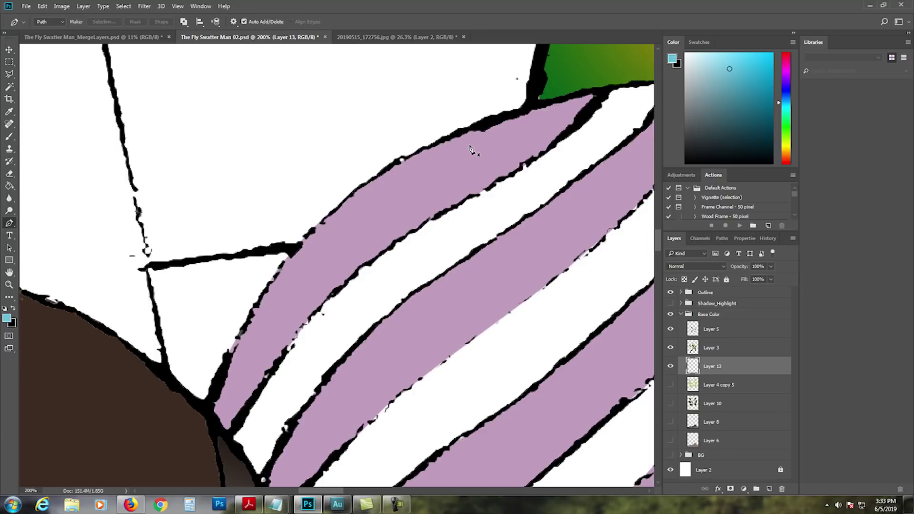
left_click(670, 347)
left_click(670, 329)
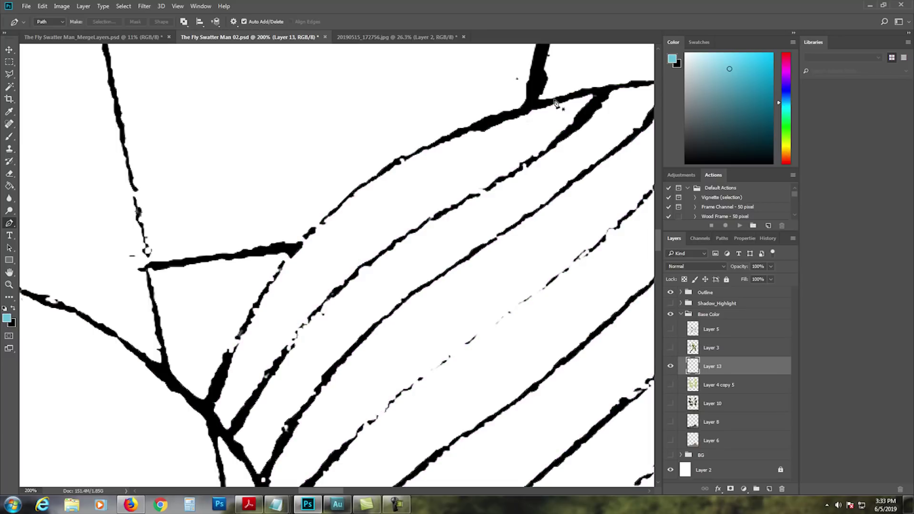
Trace a Pen path down the upper-arm stripe's top edge to its bottom corner.
left_click(556, 99)
left_click(450, 135)
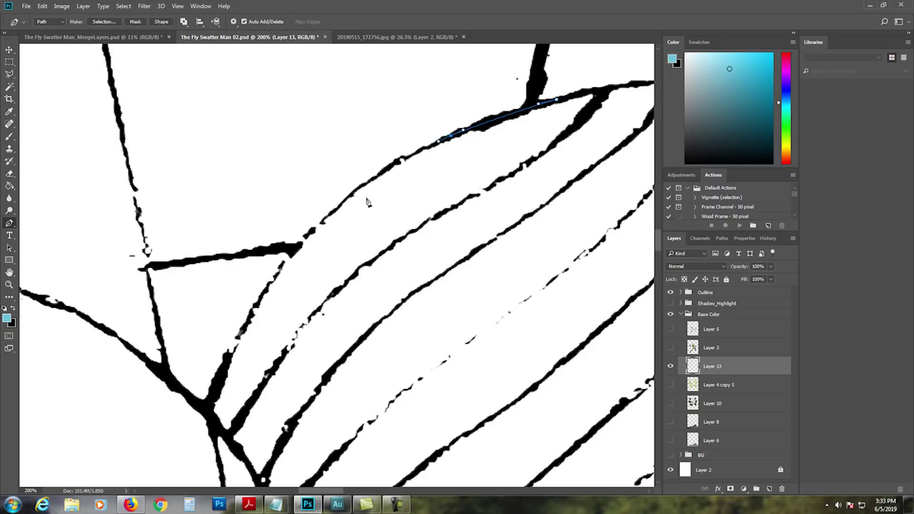
left_click_drag(350, 194, 332, 212)
left_click_drag(264, 291, 249, 319)
left_click(209, 405)
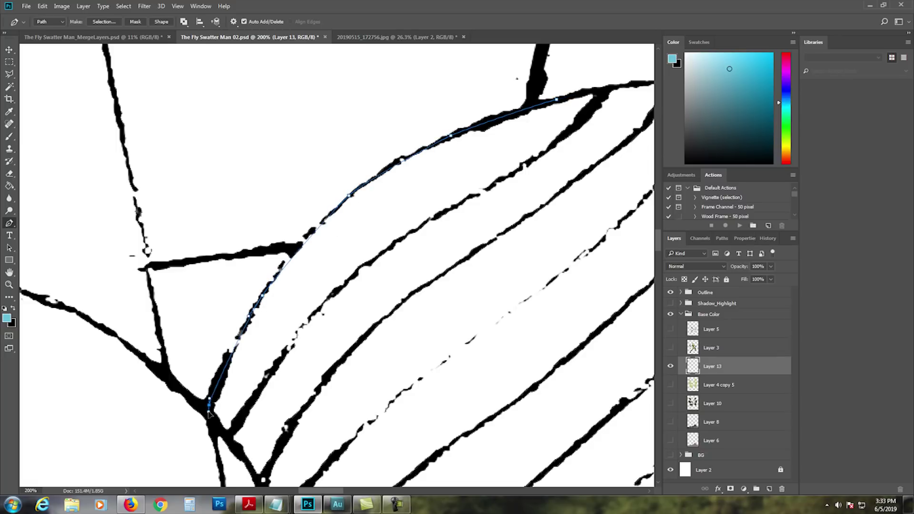
left_click(225, 435)
left_click(243, 415)
Trace back up the stripe's lower edge, close the path and load it as a selection.
left_click_drag(299, 329, 311, 314)
left_click_drag(389, 247, 408, 239)
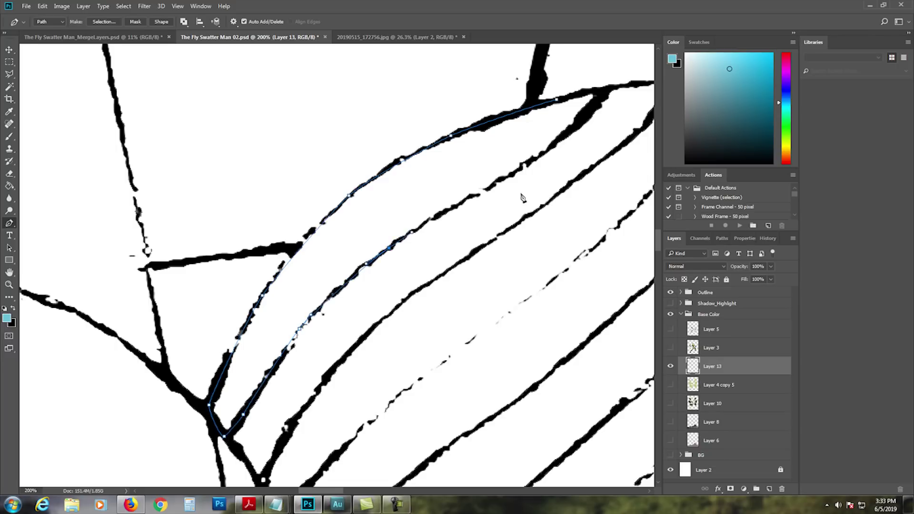
left_click_drag(518, 169, 538, 155)
left_click(572, 130)
left_click(596, 108)
left_click(605, 91)
left_click(584, 91)
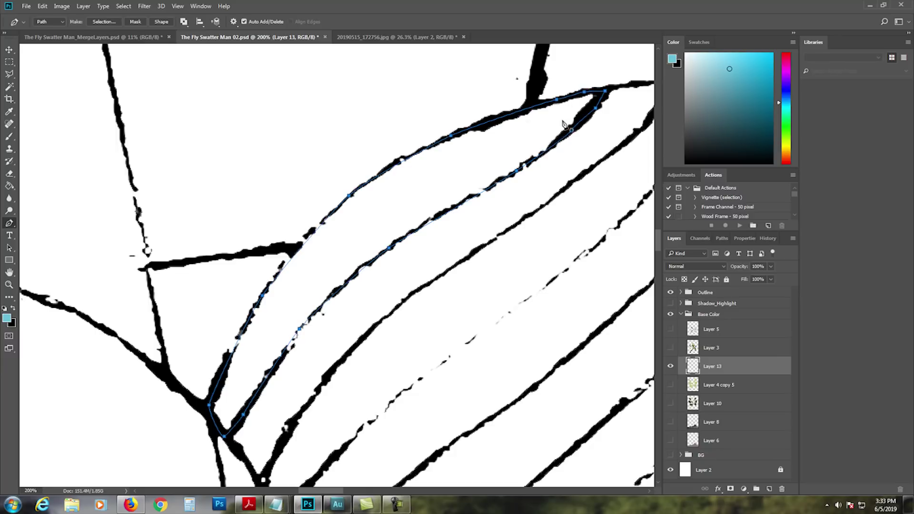
key("ctrl+Return")
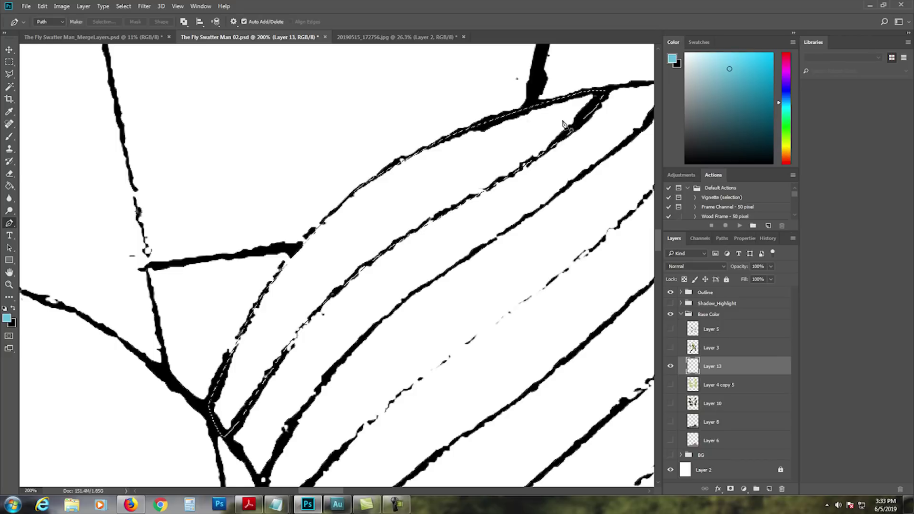
key("v")
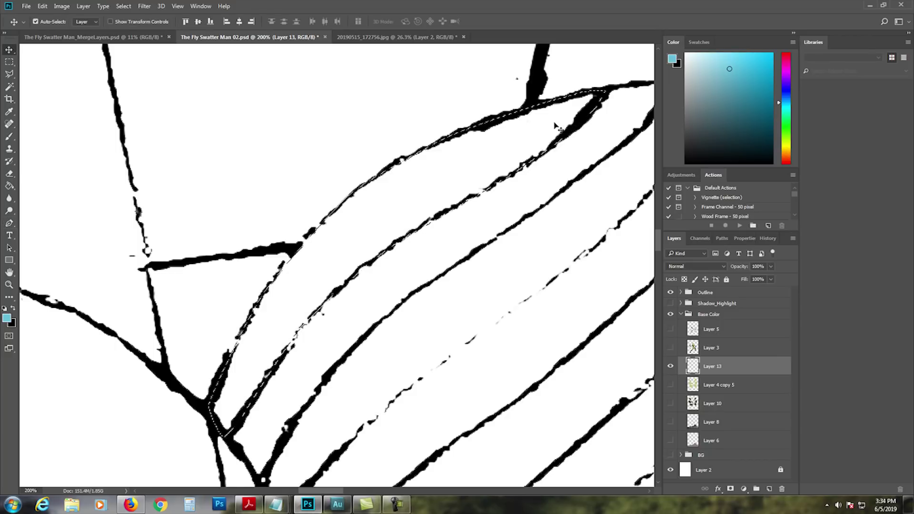
Make Layer 13 active, Paint Bucket the stripe light blue, and undo the wrong fill.
left_click(710, 350)
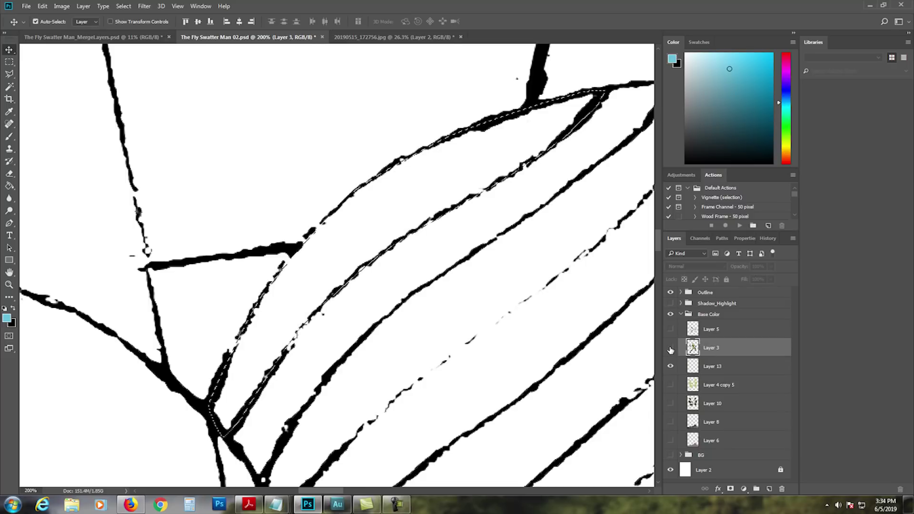
left_click(726, 366)
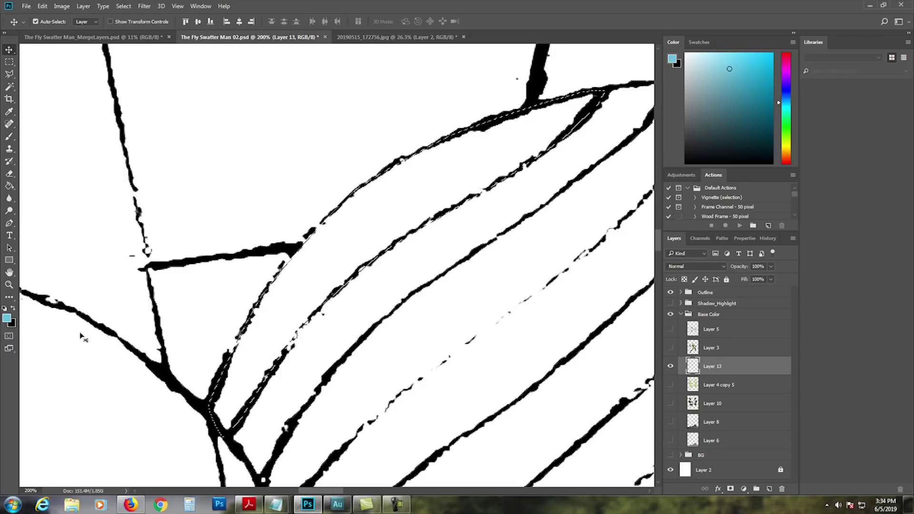
key("g")
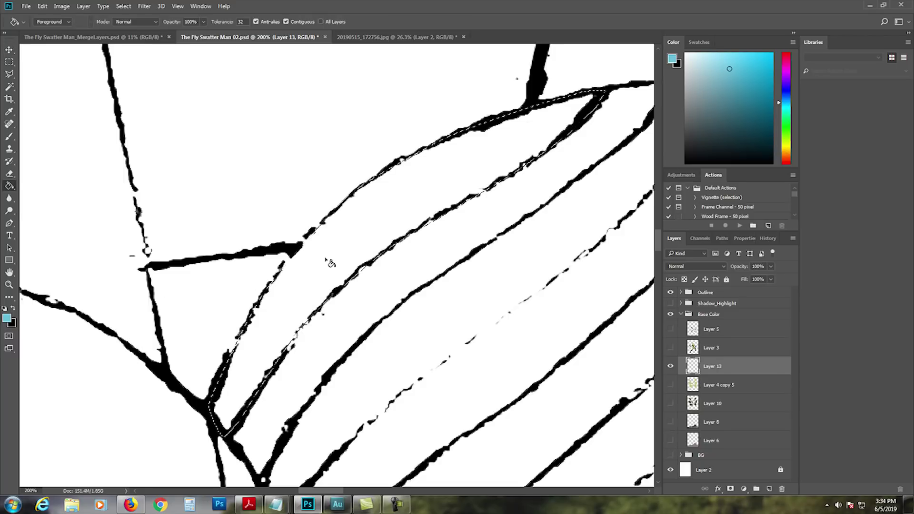
left_click(369, 235)
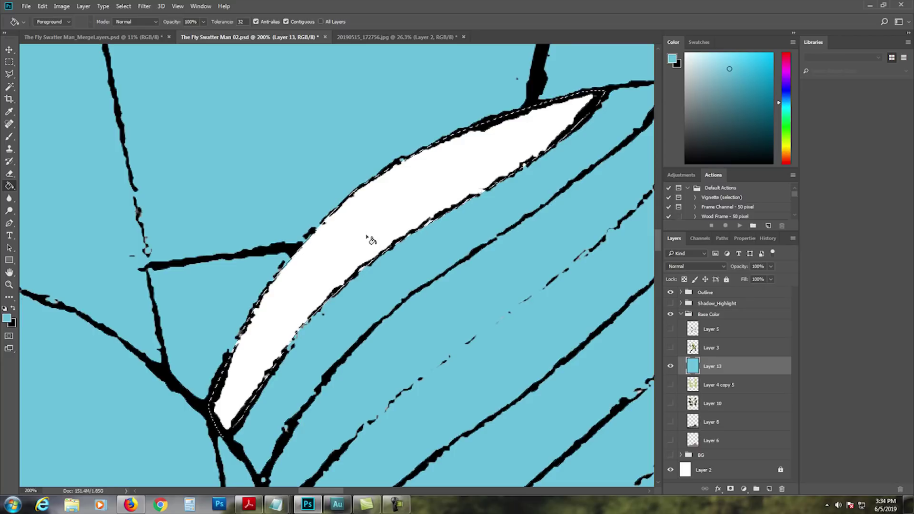
key("ctrl+z")
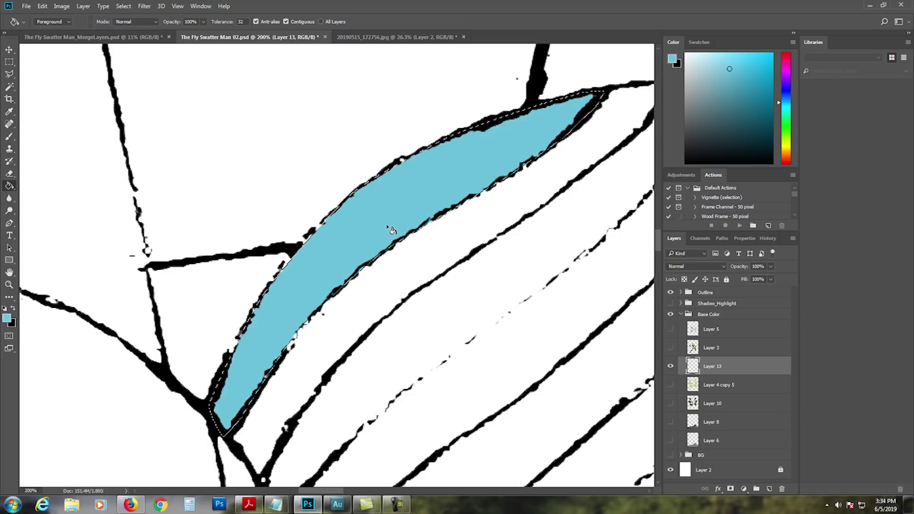
Fit the page, zoom in to check the blue stripe, then fit the page again.
key("ctrl+0")
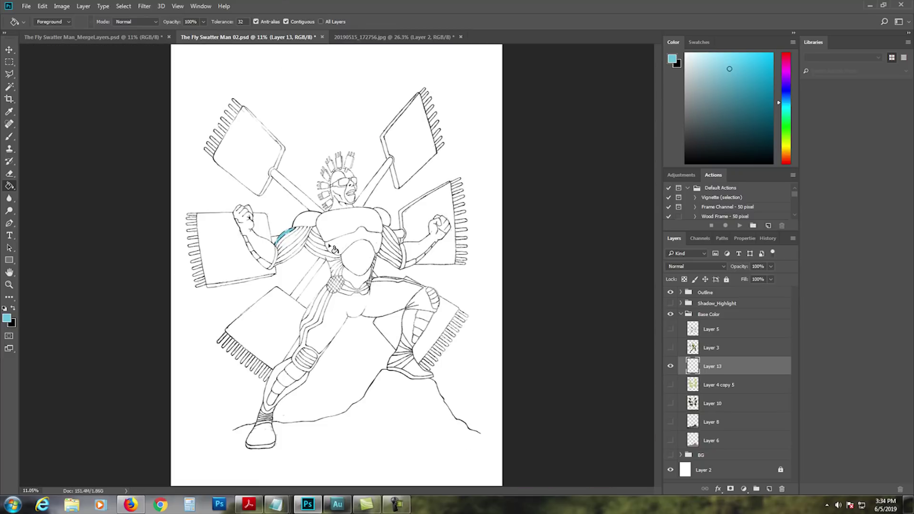
key("z")
left_click_drag(267, 228, 301, 228)
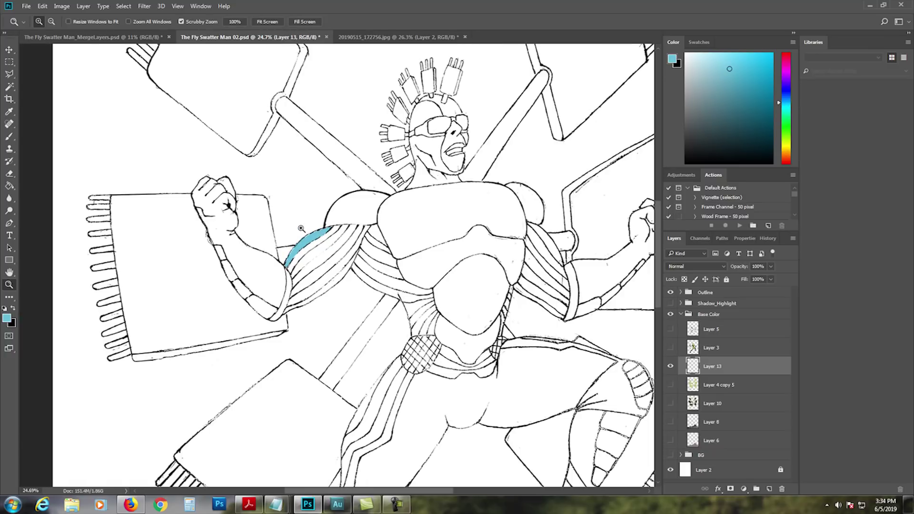
key("v")
key("ctrl+0")
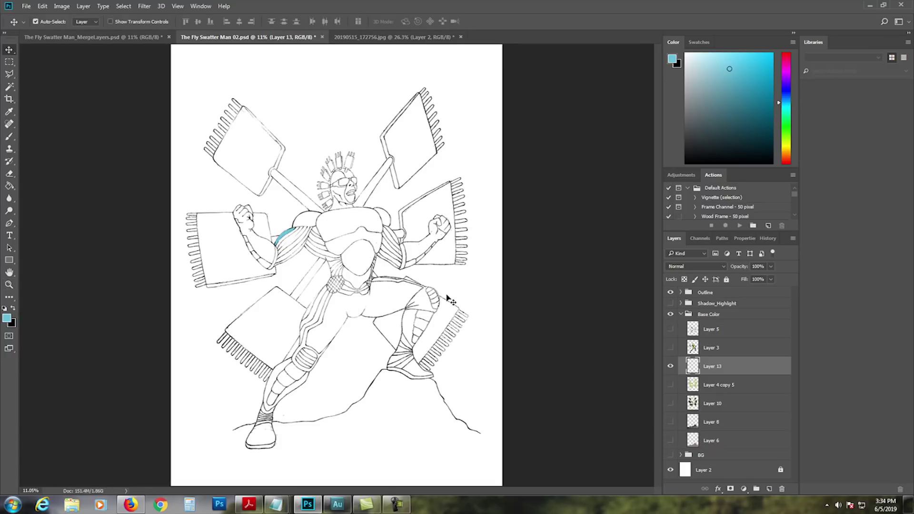
Hide Layer 13 and show Layers 3 and 5 for the green suit and purple stripes.
left_click(671, 367)
left_click(671, 348)
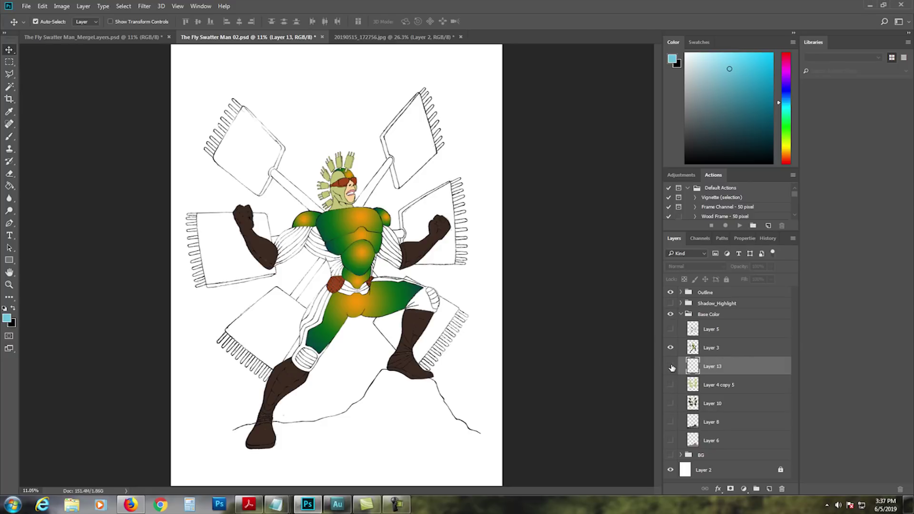
left_click(670, 330)
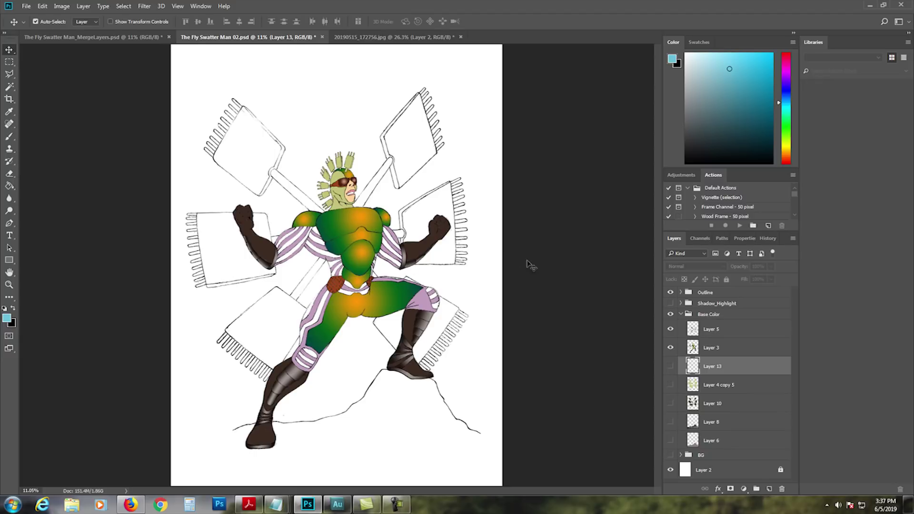
Show the dotted green fly swatter colours and the shading inside the swatter holes.
left_click(670, 385)
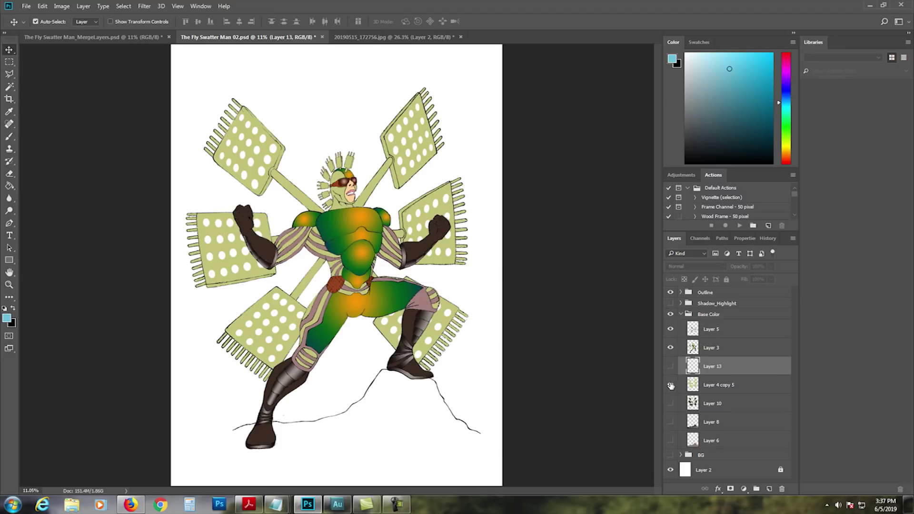
left_click(671, 385)
left_click(670, 385)
left_click(671, 405)
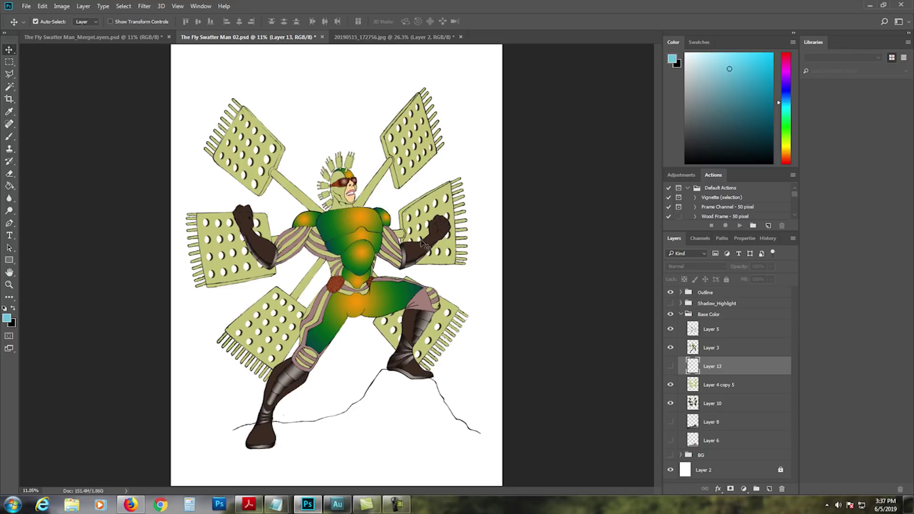
Show the rock and its darker brown tint, then collapse Base Color.
left_click(670, 421)
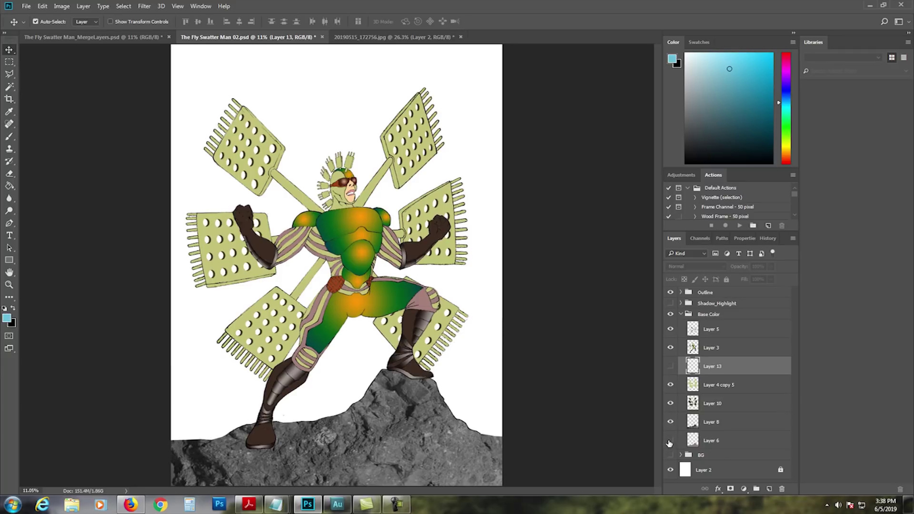
left_click(670, 441)
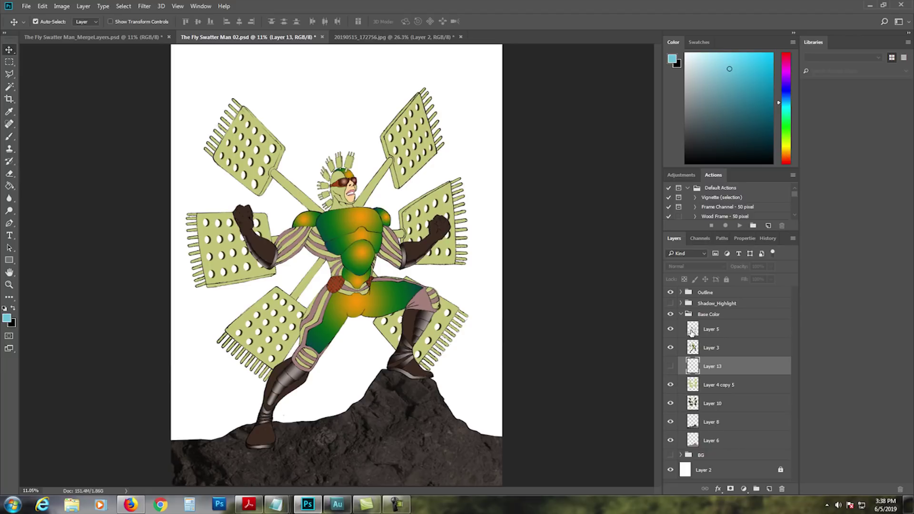
left_click(681, 315)
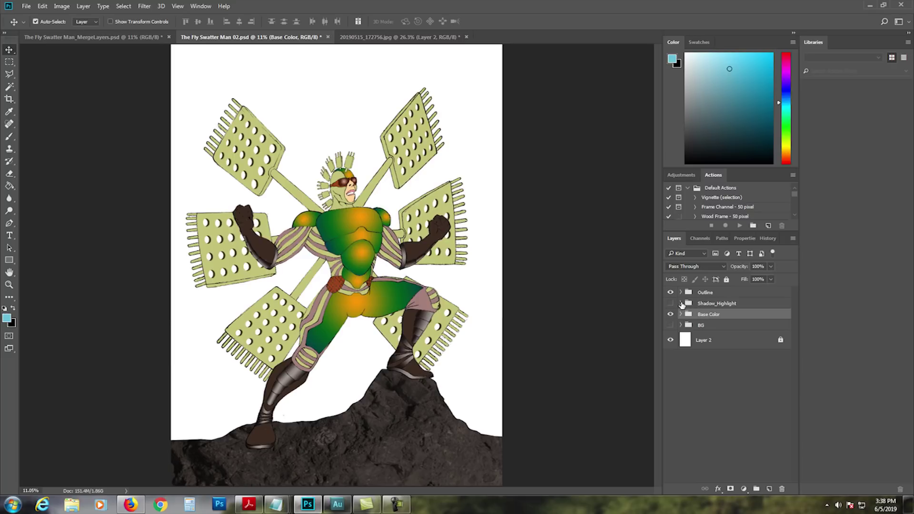
Show the Shadow_Highlight group, expand it and select the Shadow layer.
left_click(671, 303)
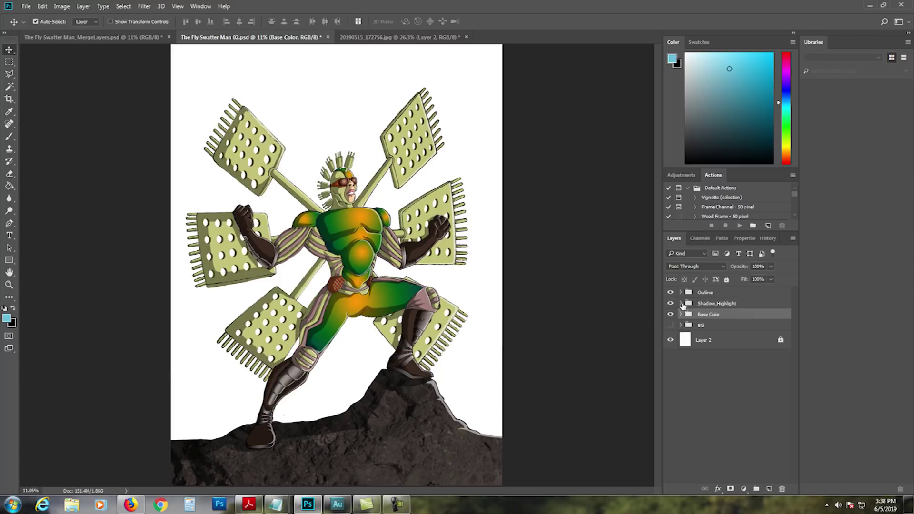
left_click(682, 303)
left_click(733, 438)
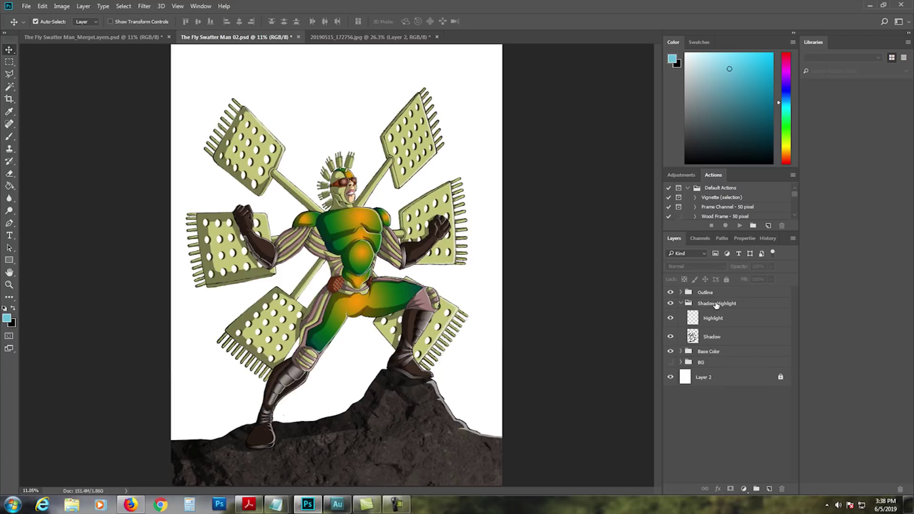
left_click(715, 338)
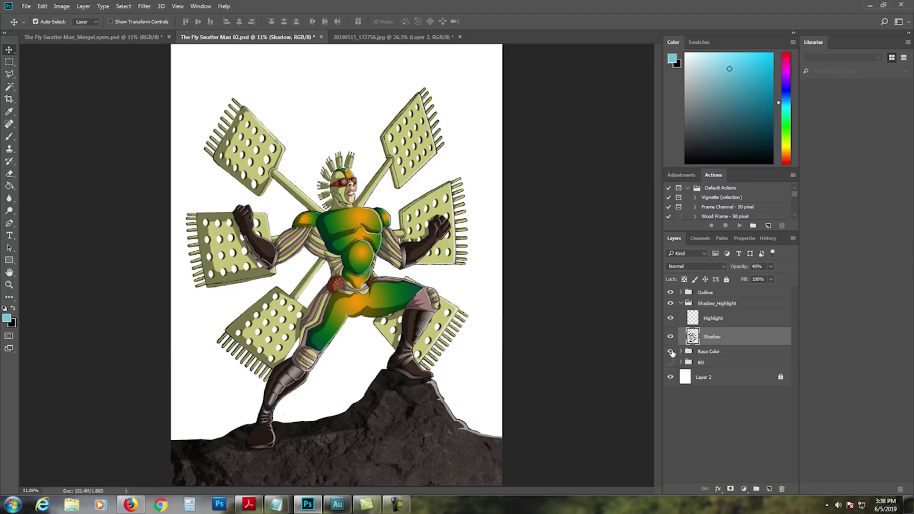
Compare the artwork with base colours and shadow shading hidden and shown.
left_click_drag(672, 362, 670, 352)
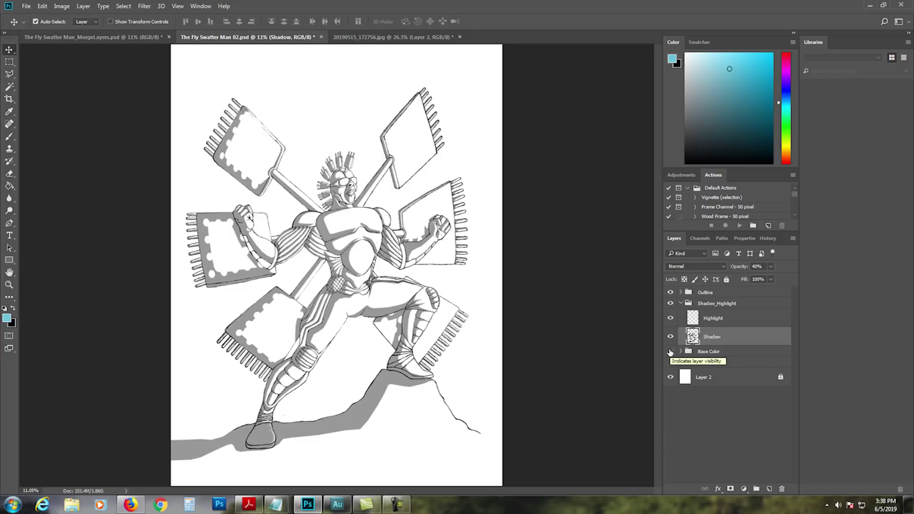
left_click(670, 352)
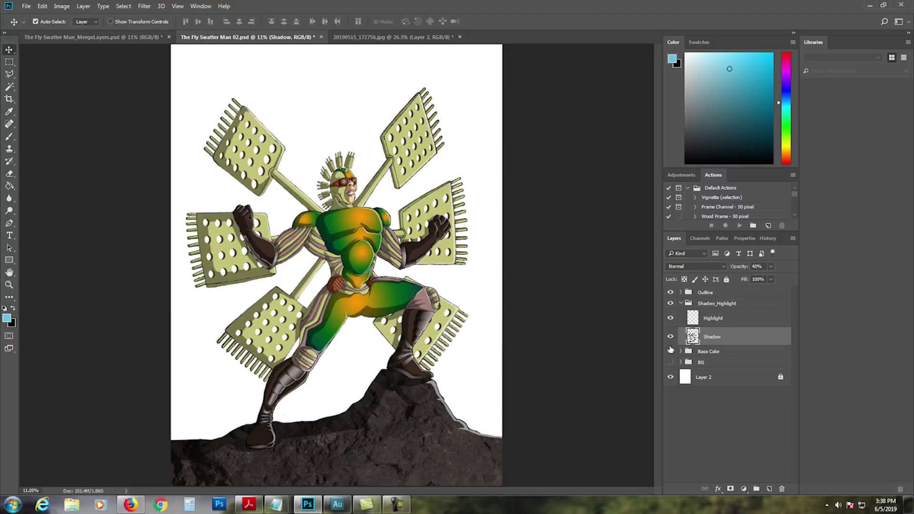
left_click(671, 337)
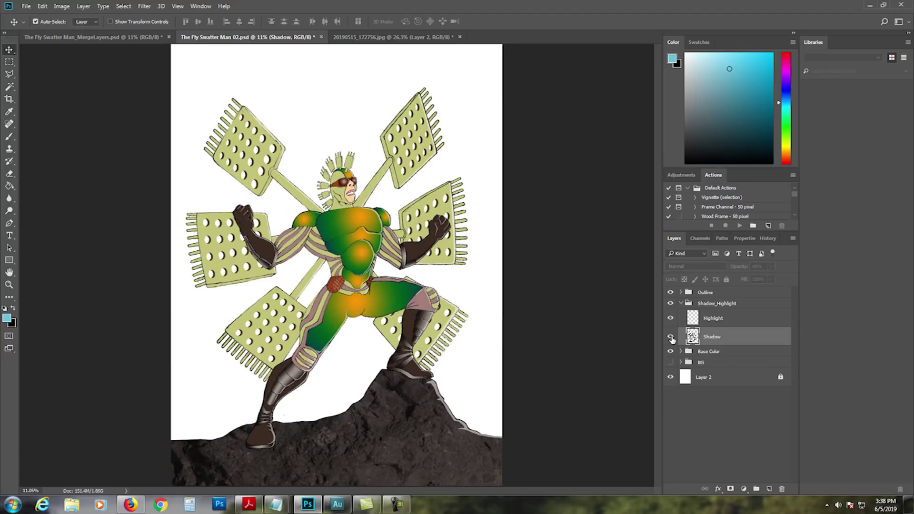
left_click(671, 337)
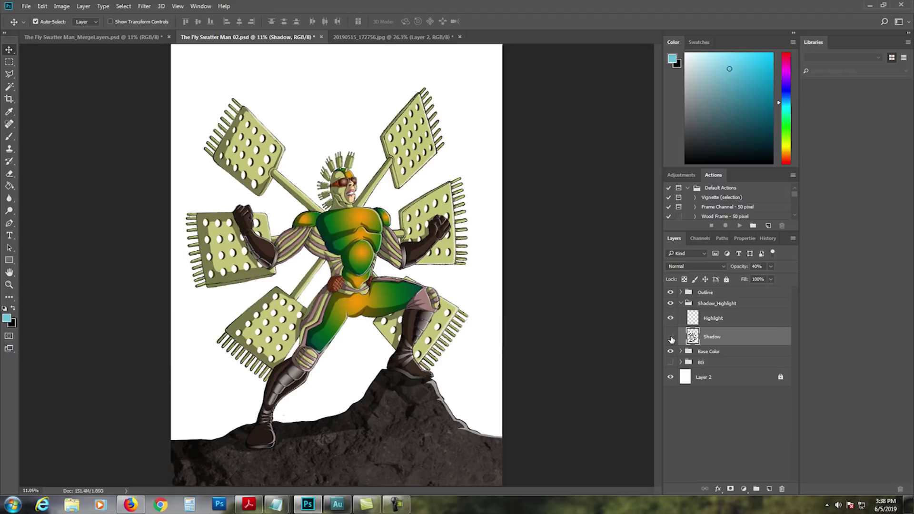
left_click(671, 339)
left_click(671, 338)
left_click(671, 338)
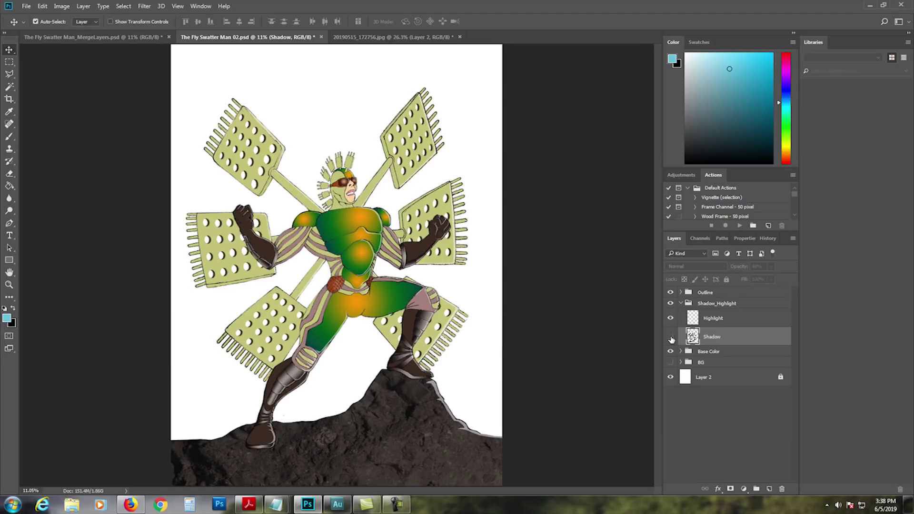
left_click(671, 338)
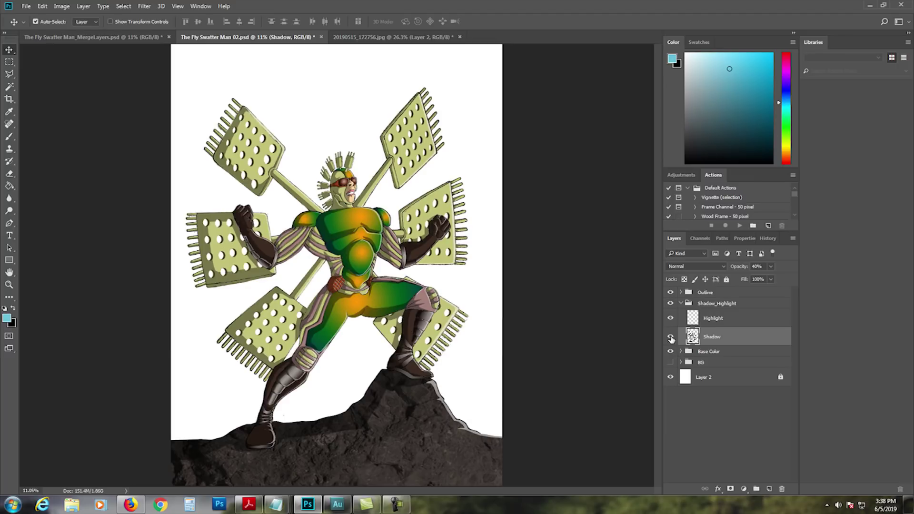
left_click(671, 319)
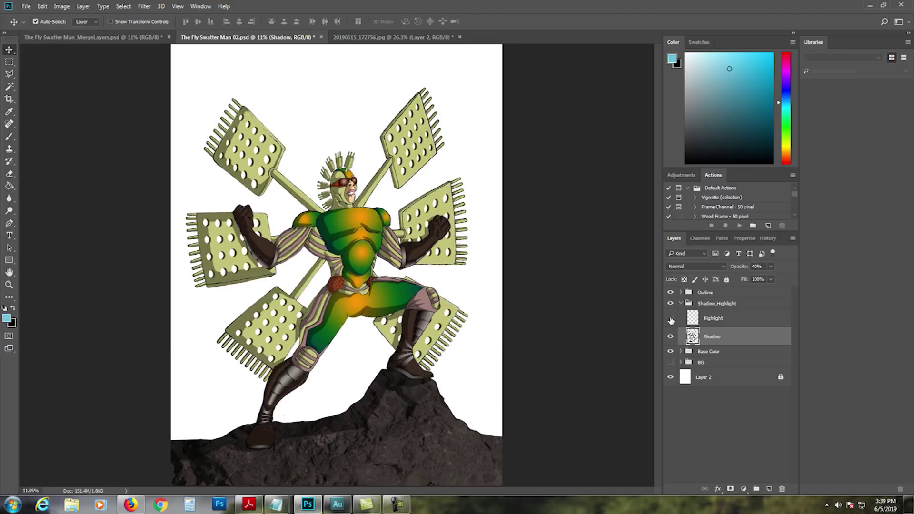
left_click(671, 319)
left_click(671, 319)
left_click(671, 319)
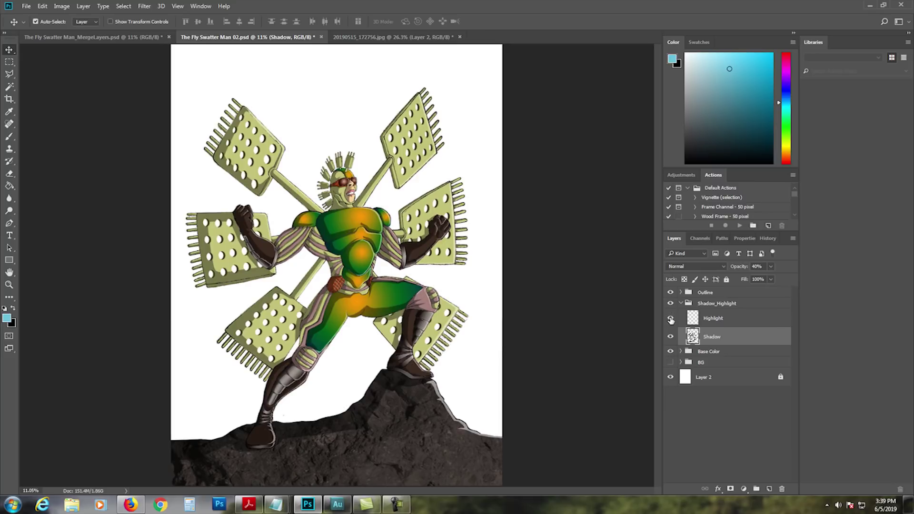
left_click(671, 352)
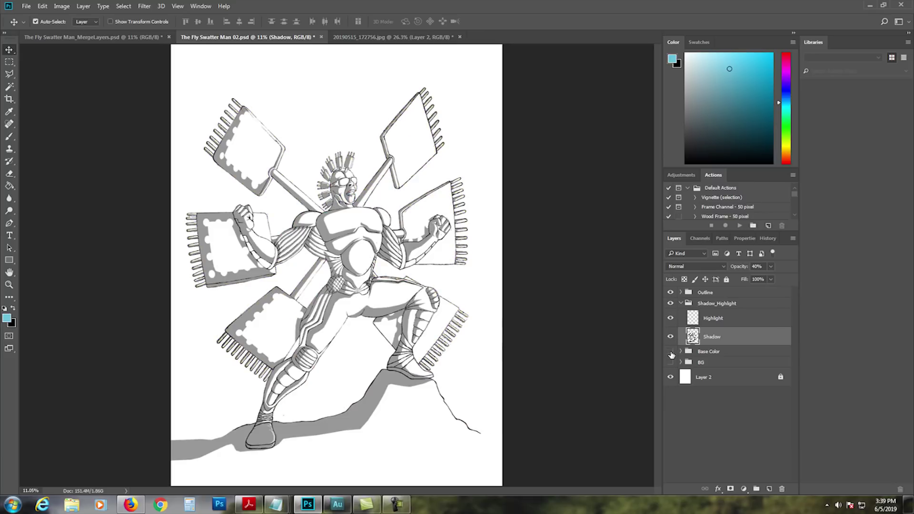
left_click(671, 352)
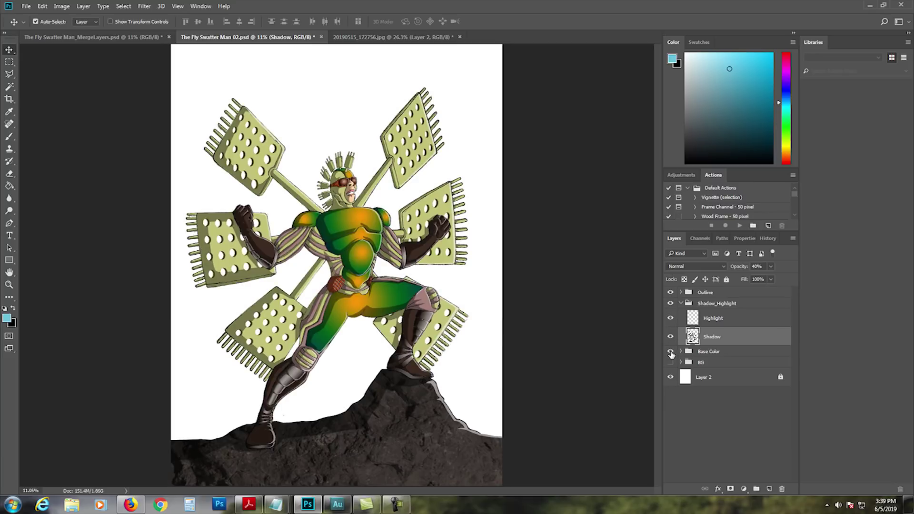
left_click(671, 318)
left_click(713, 318)
left_click(671, 318)
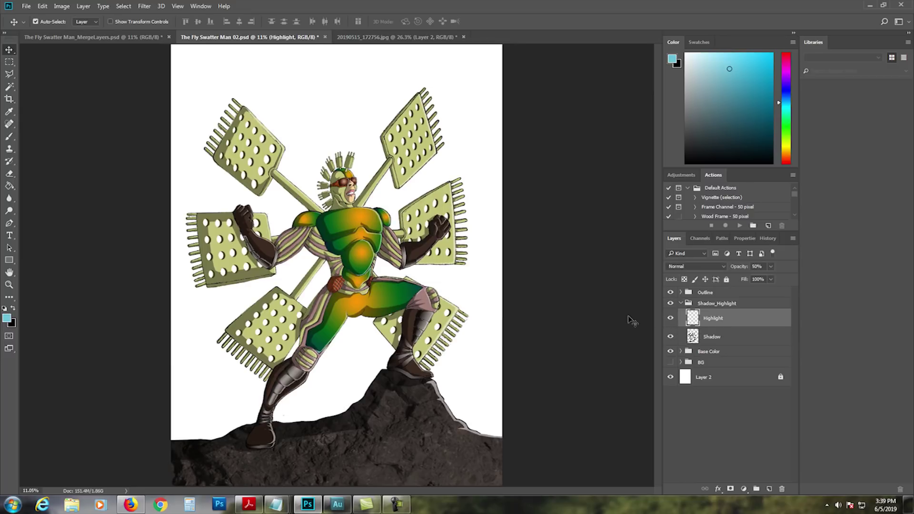
key("z")
left_click_drag(356, 220, 397, 239)
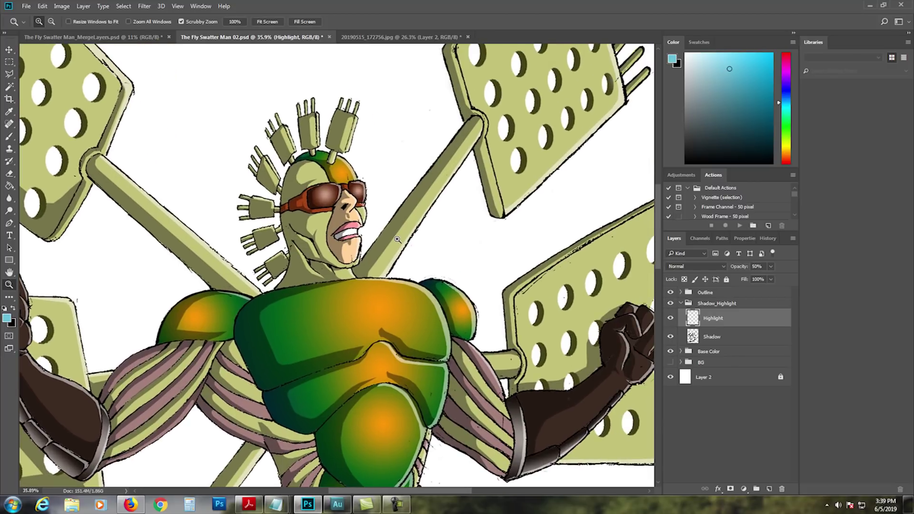
key("v")
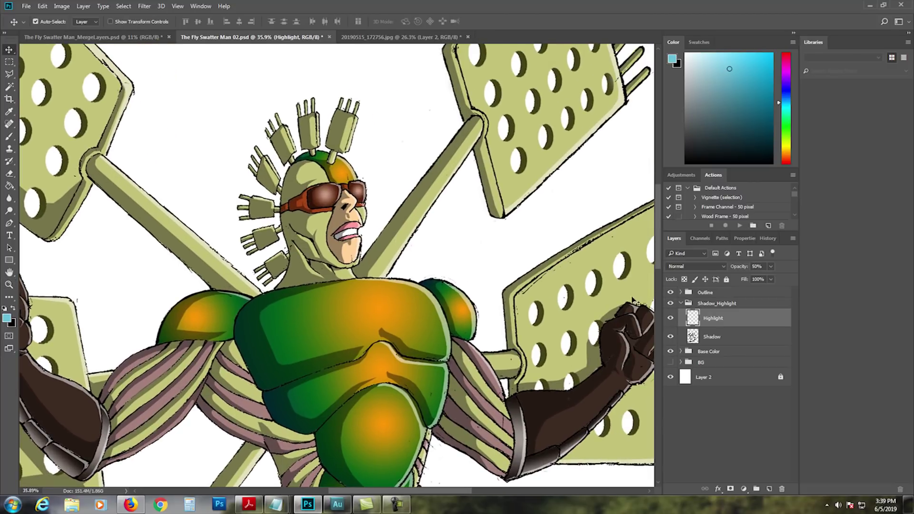
left_click(670, 318)
left_click(670, 318)
left_click(669, 318)
left_click(670, 318)
left_click(670, 318)
left_click(670, 318)
key("ctrl+0")
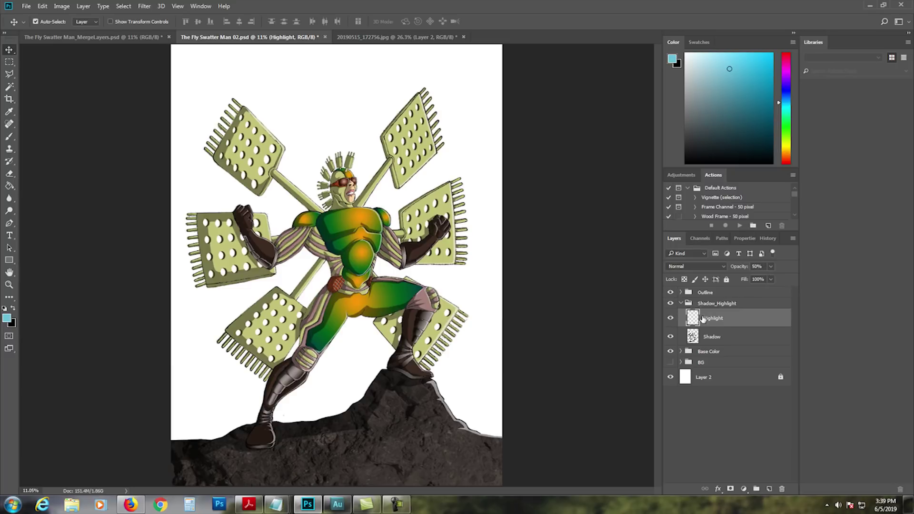
left_click(680, 303)
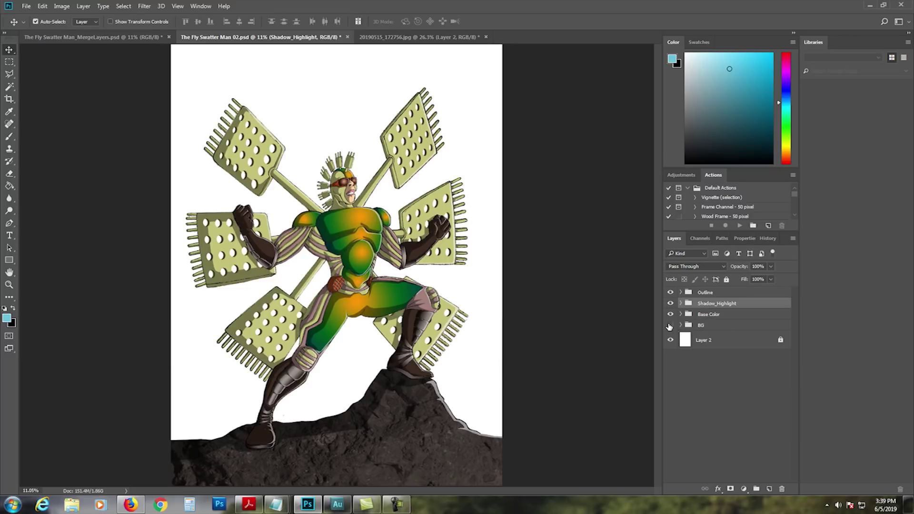
Expand the BG group and reveal the purple lightning background with the line art hidden.
left_click(670, 325)
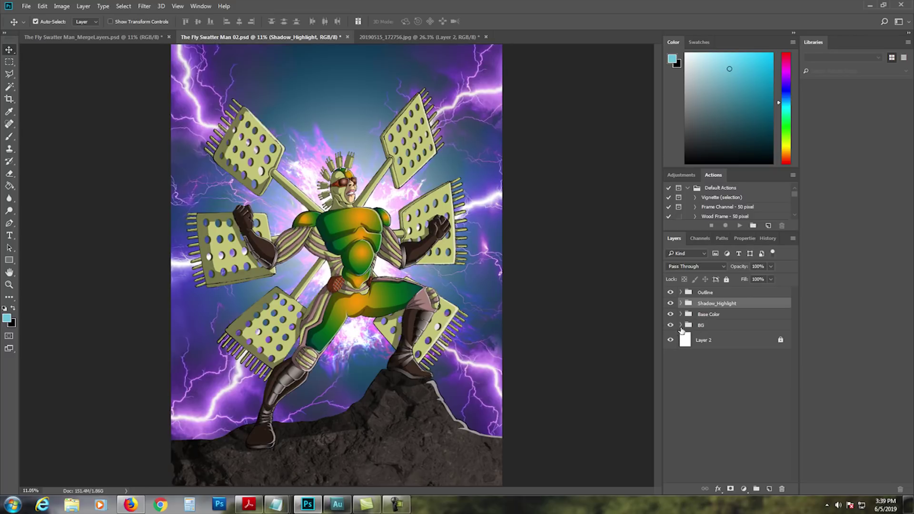
left_click(681, 325)
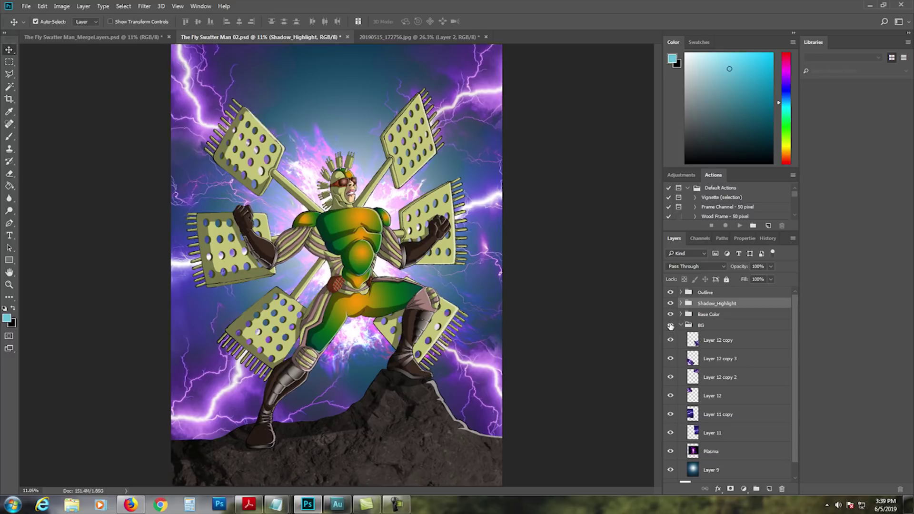
left_click_drag(671, 324, 671, 304)
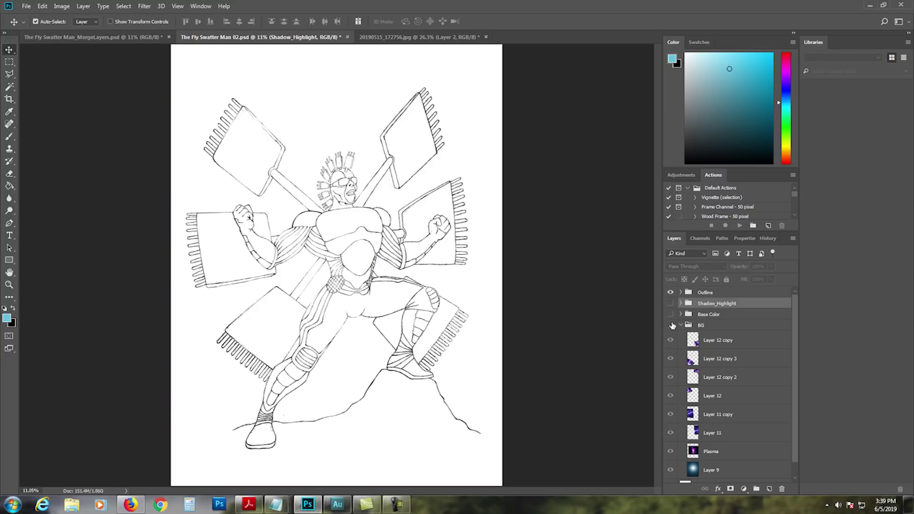
left_click(671, 325)
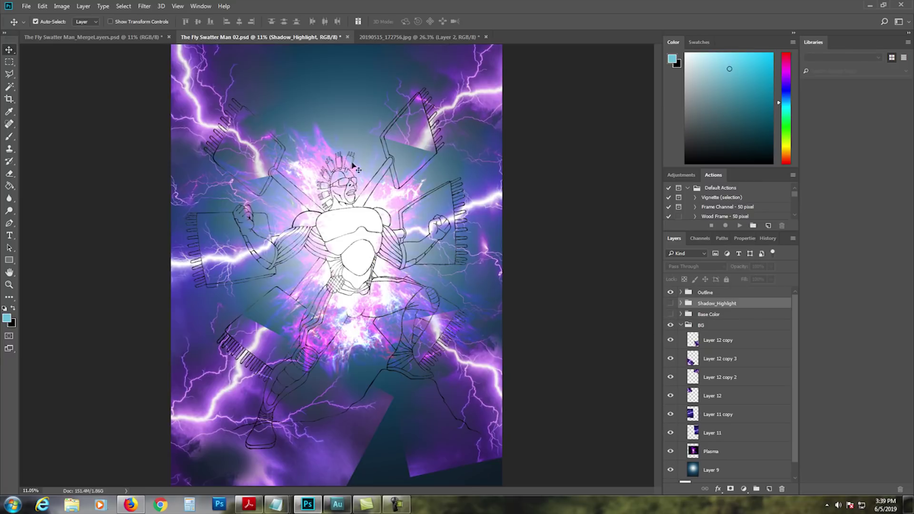
left_click(669, 292)
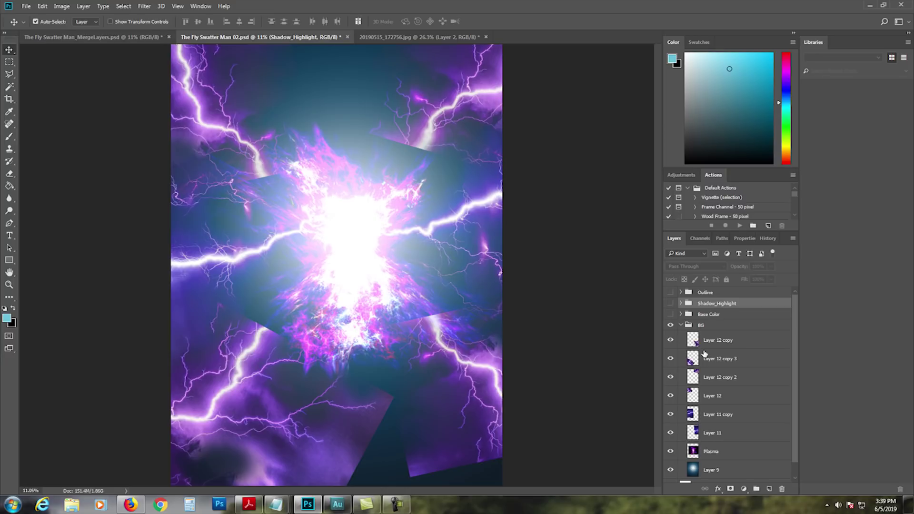
left_click(671, 451)
left_click(671, 451)
Inspect the Plasma, Layer 11 and Layer 12 lightning layers, toggling Plasma off and on.
left_click(712, 454)
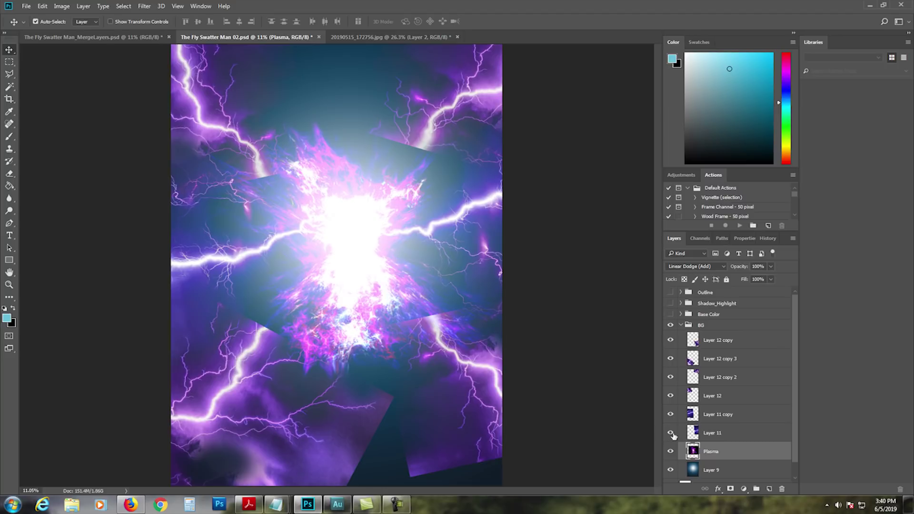
left_click(708, 432)
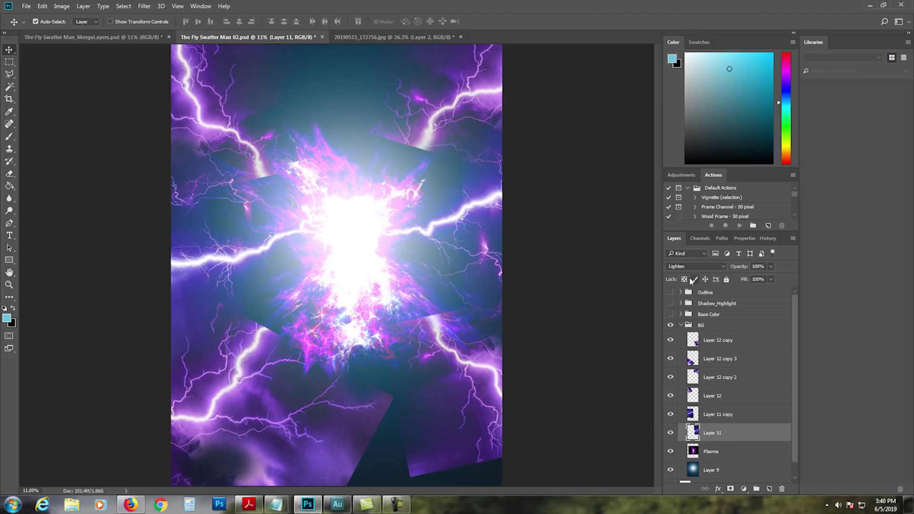
left_click(710, 417)
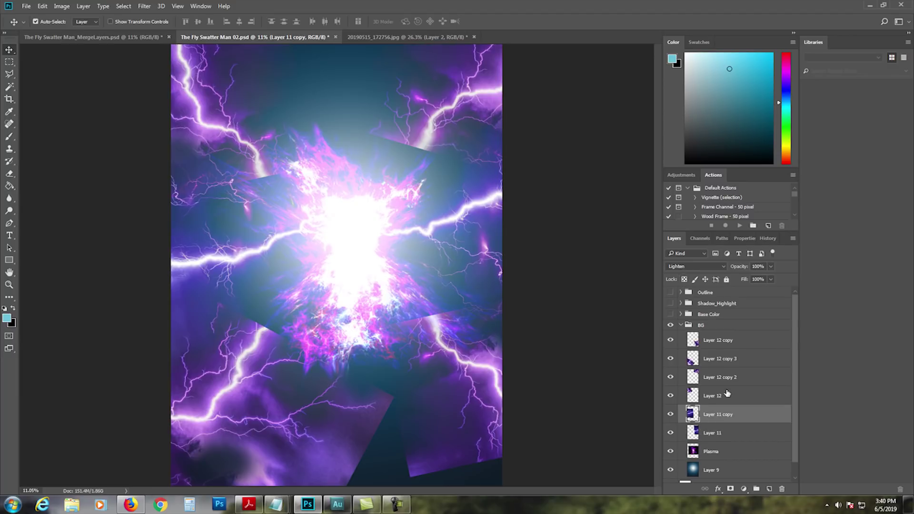
left_click(711, 397)
left_click(713, 378)
left_click(714, 358)
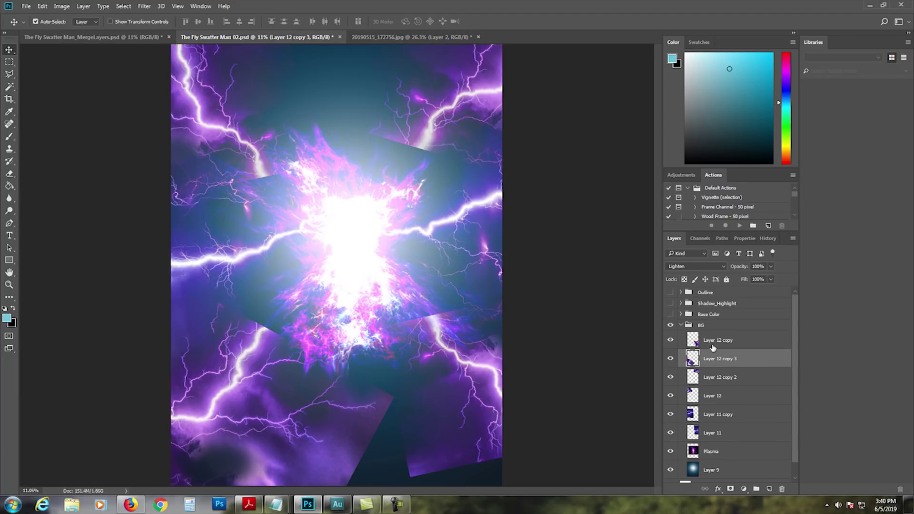
left_click(713, 341)
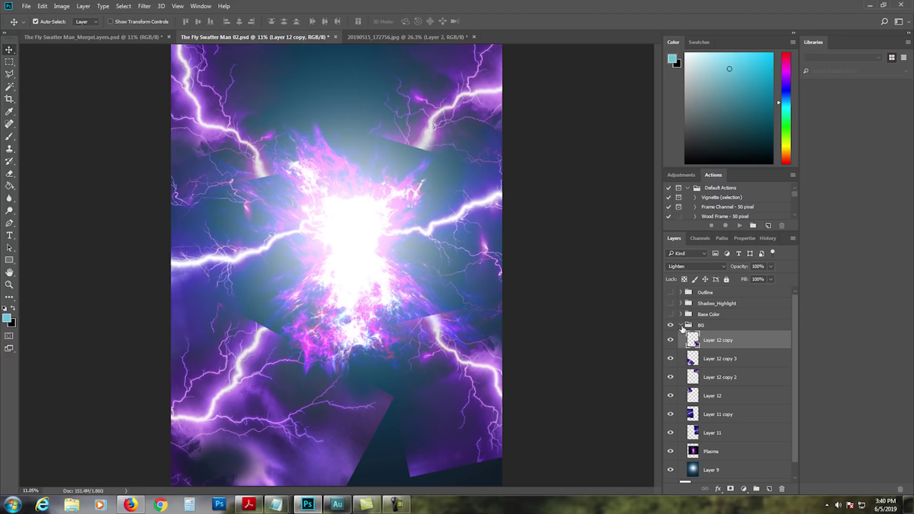
left_click(670, 452)
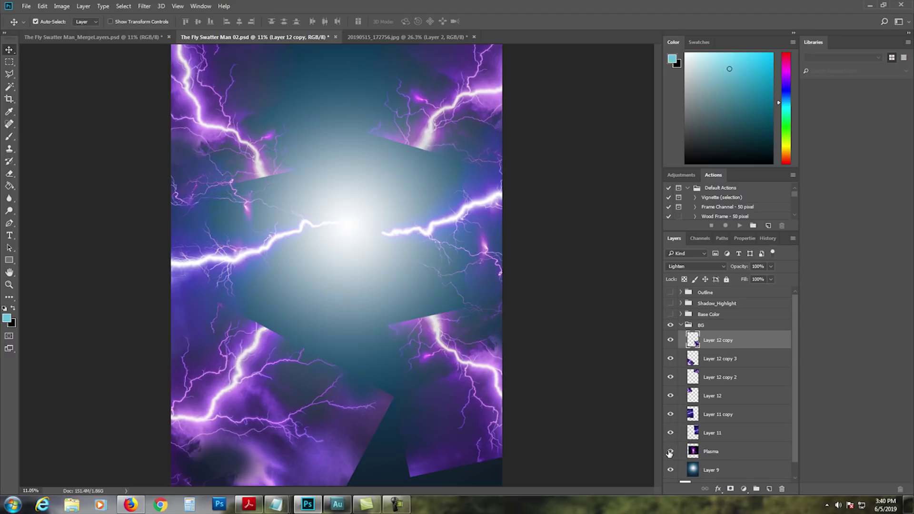
left_click(670, 452)
Collapse the BG group and show the Base Color, Shadow_Highlight and Outline groups.
left_click(680, 325)
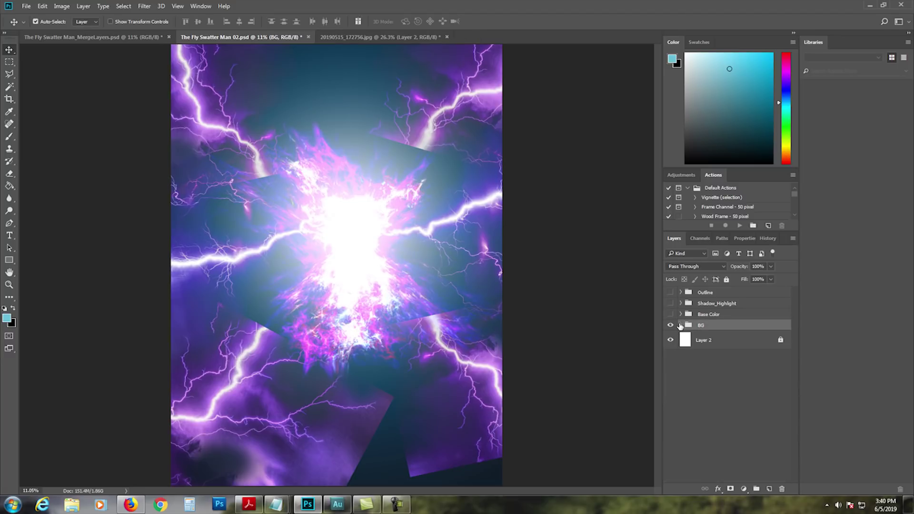
left_click(680, 326)
left_click(680, 325)
left_click(670, 314)
left_click(671, 303)
left_click(671, 292)
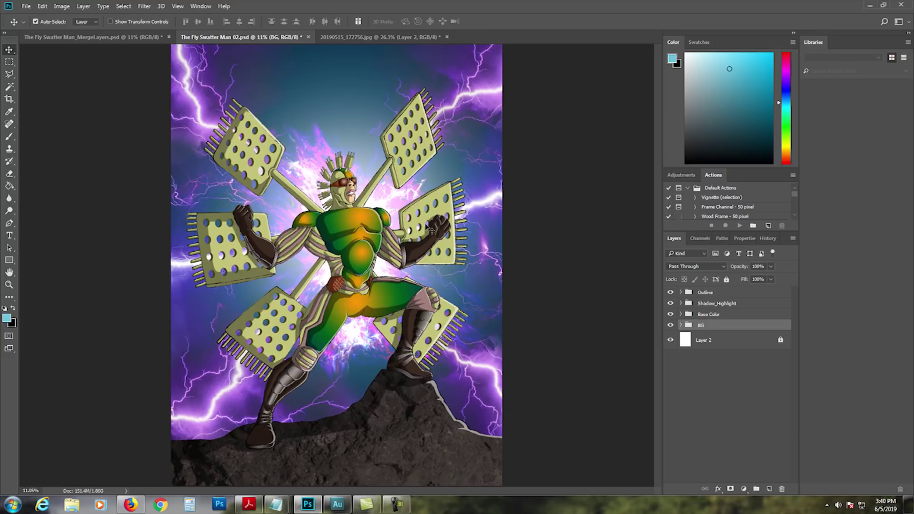
Switch to the Fly Swatter Man_MergeLayers.psd document.
left_click(149, 39)
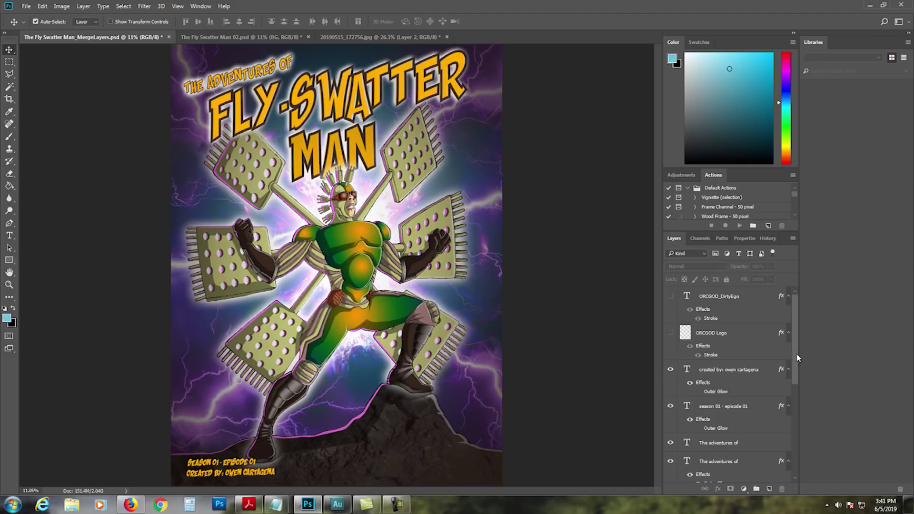
left_click_drag(795, 354, 795, 364)
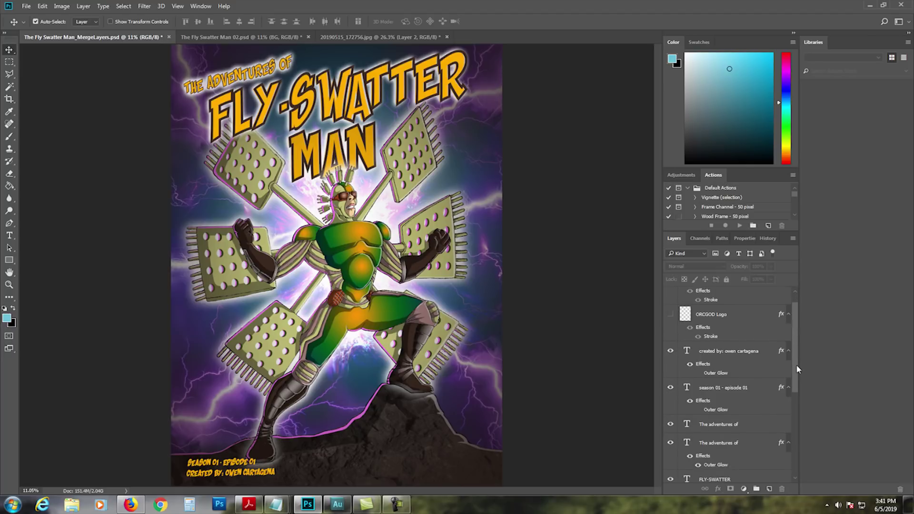
Hide the created by and season 01 - episode 01 credits and both 'The adventures of' layers.
left_click(671, 352)
left_click(670, 388)
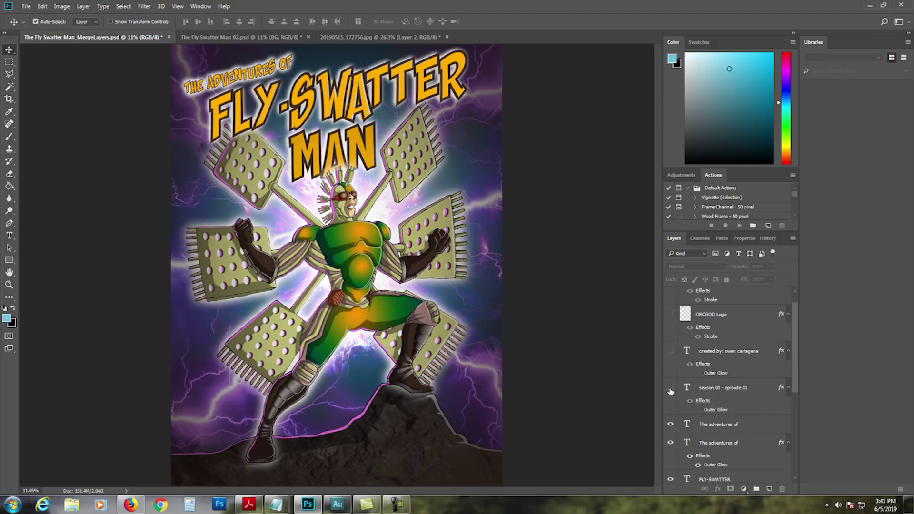
left_click(670, 424)
left_click(670, 443)
left_click_drag(794, 387, 796, 419)
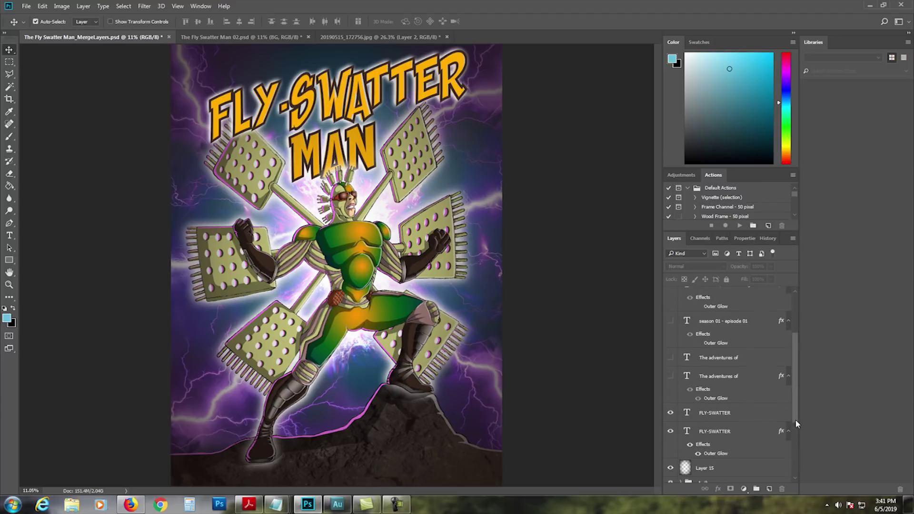
Hide the FLY-SWATTER and MAN title layers, their glowing copies, and Layer 15.
left_click(670, 410)
left_click(670, 429)
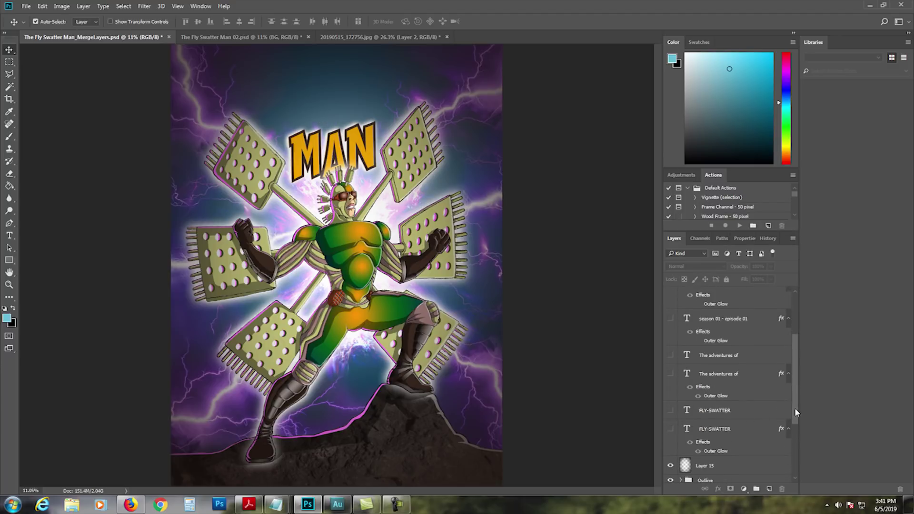
left_click_drag(795, 407, 795, 438)
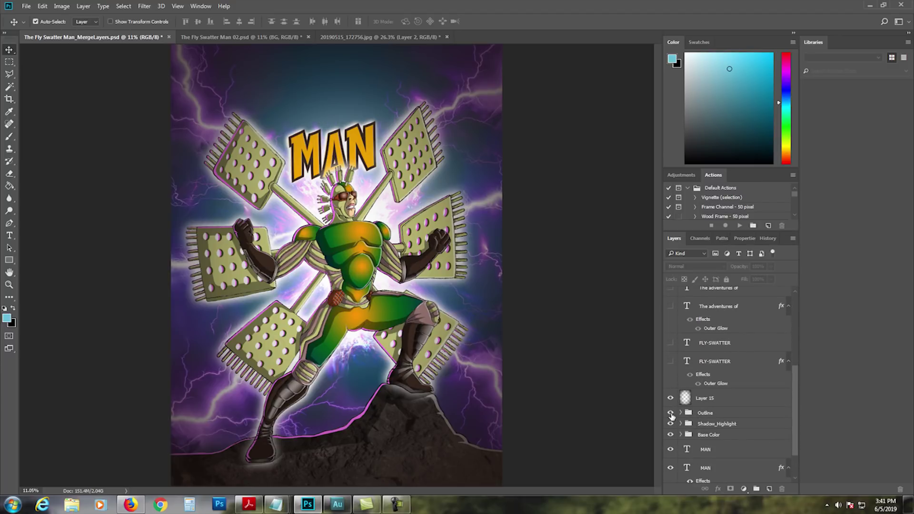
left_click(670, 399)
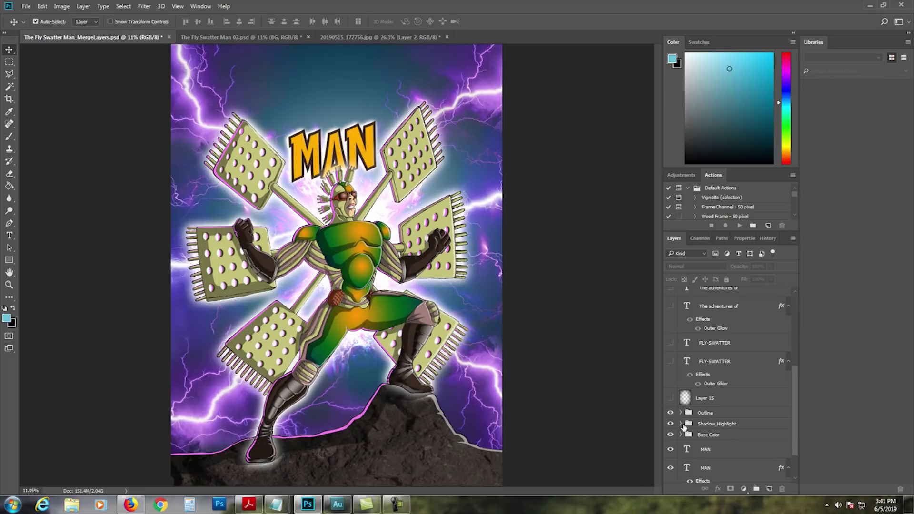
left_click_drag(797, 428, 794, 458)
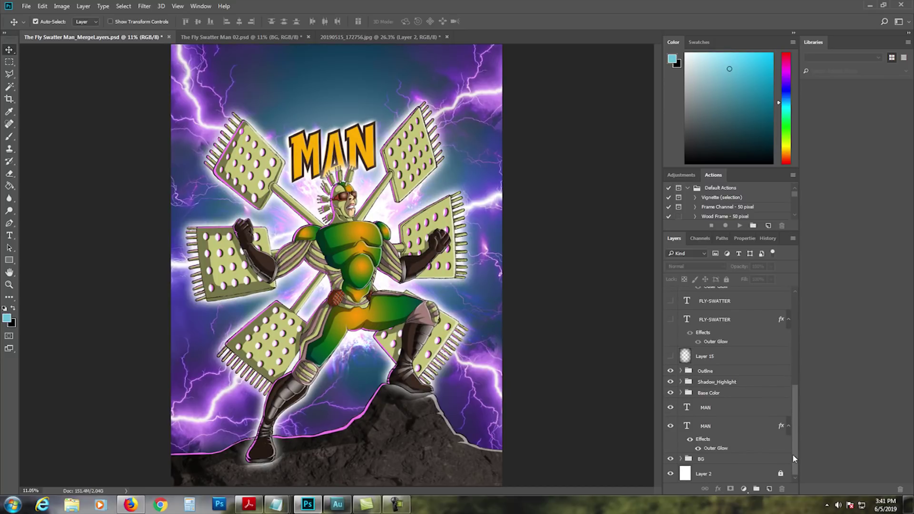
left_click(669, 408)
left_click(670, 425)
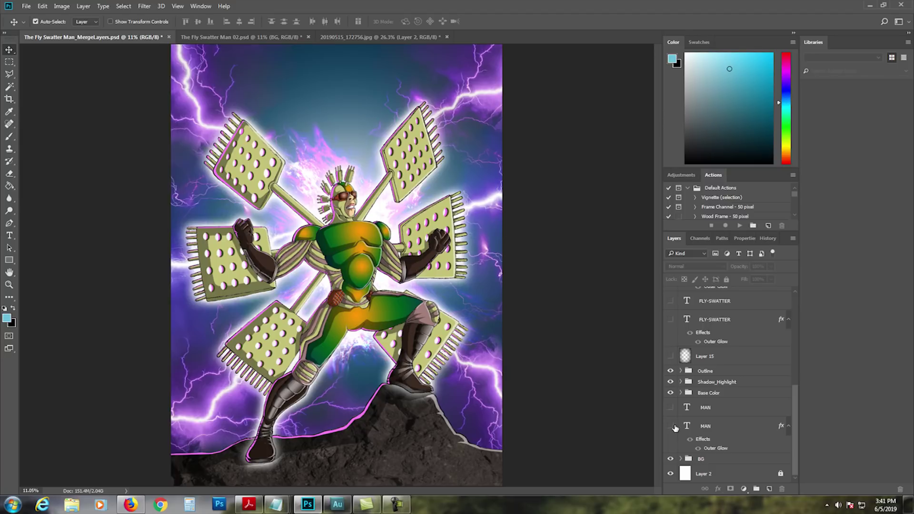
left_click_drag(797, 412, 799, 440)
Expand the BG group and zoom in on the hero's face, then fit the cover back on screen.
left_click(680, 458)
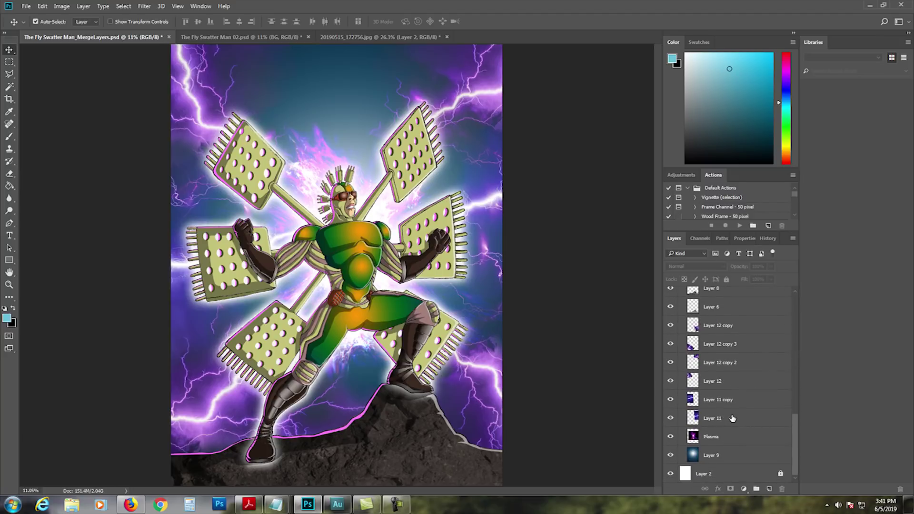
scroll(731, 405, "up", 1)
scroll(729, 381, "up", 1)
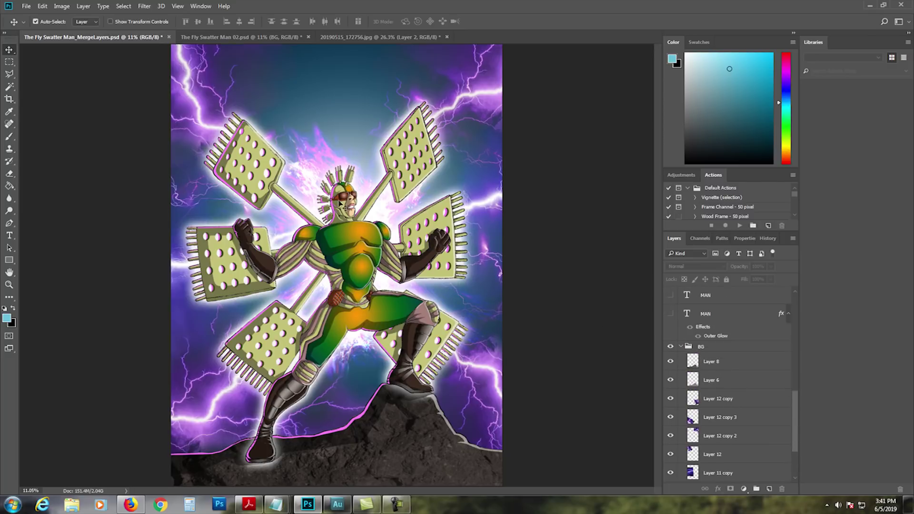
key("z")
left_click_drag(339, 206, 376, 205)
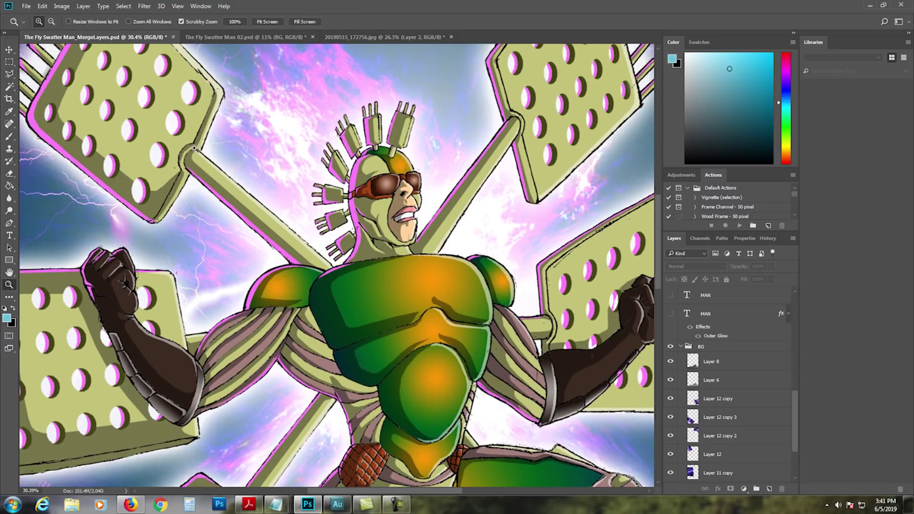
left_click_drag(293, 212, 395, 305)
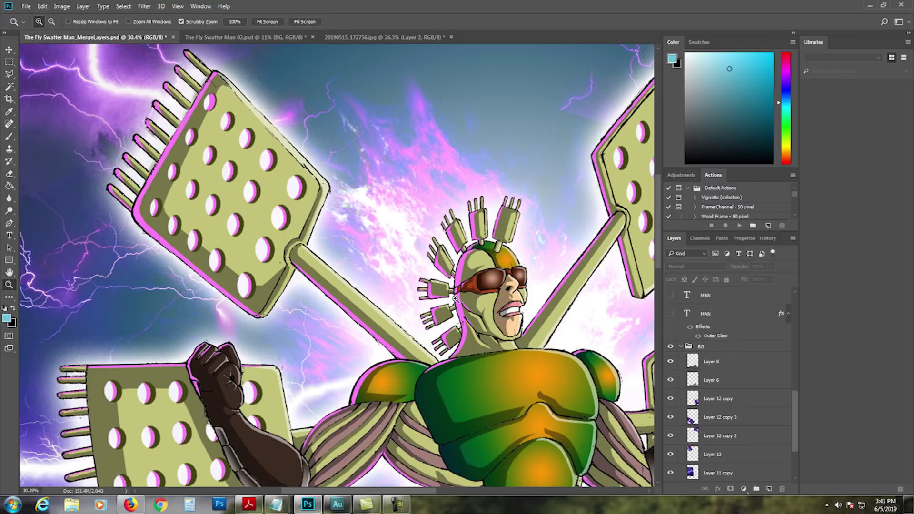
key("v")
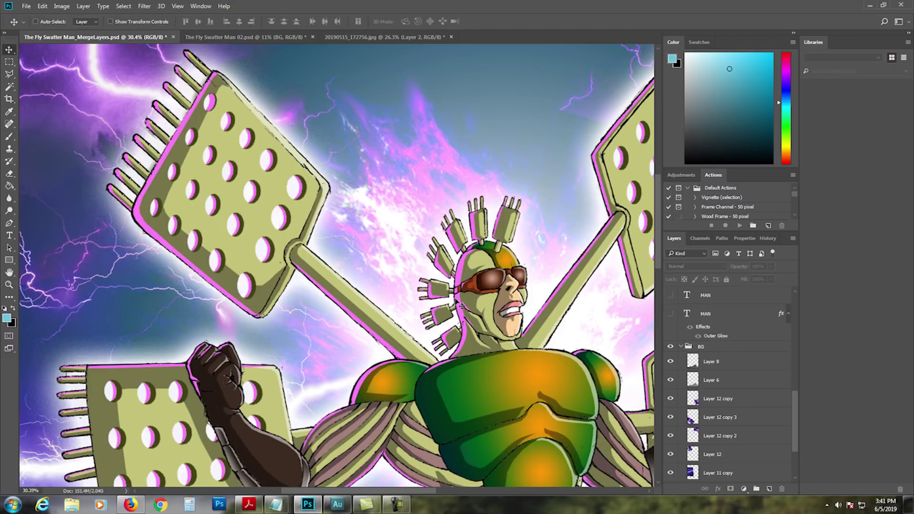
key("ctrl+0")
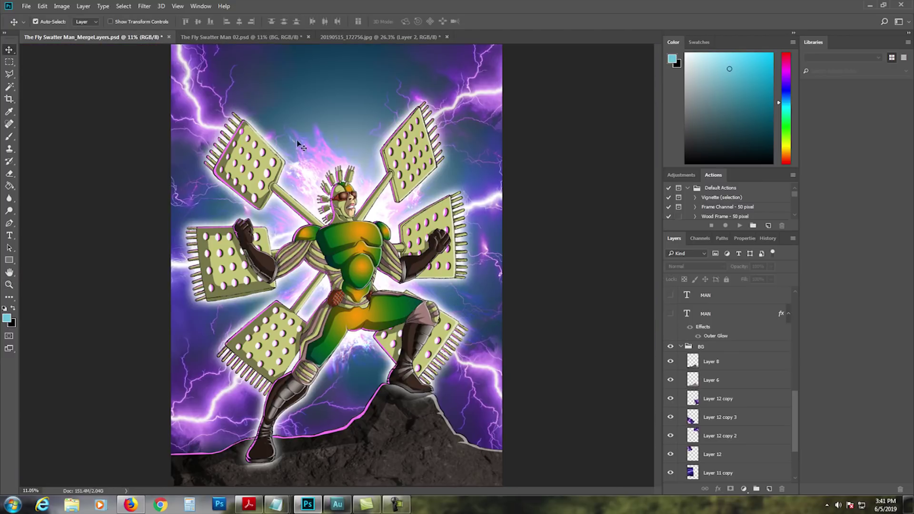
left_click(681, 347)
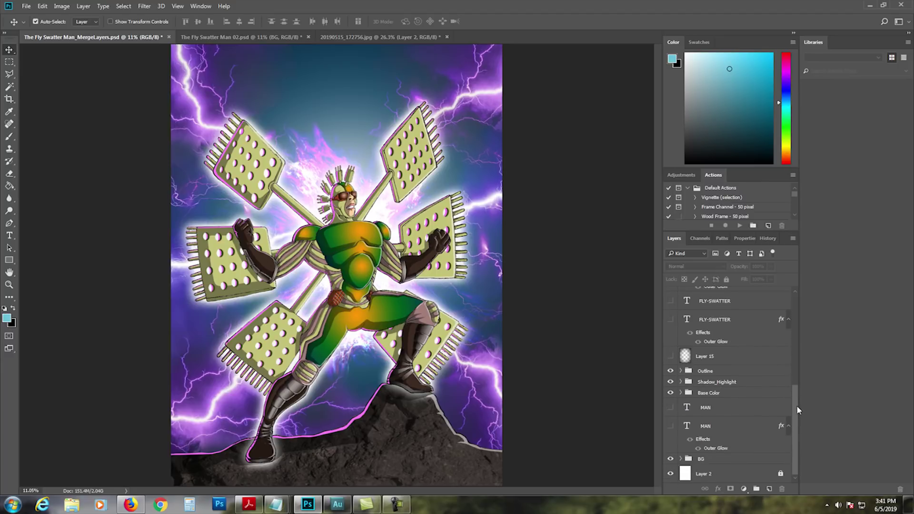
Toggle Layer 5's base colours in the Base Color group to compare, then collapse it.
mouse_move(796, 405)
left_mouse_down()
mouse_move(796, 295)
mouse_move(787, 393)
left_mouse_up()
left_click(680, 393)
left_click(671, 408)
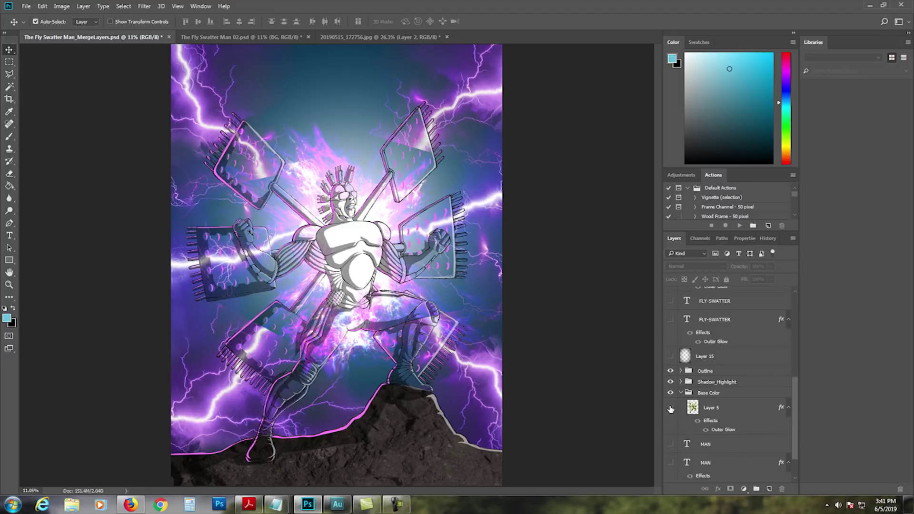
left_click(671, 408)
left_click(681, 392)
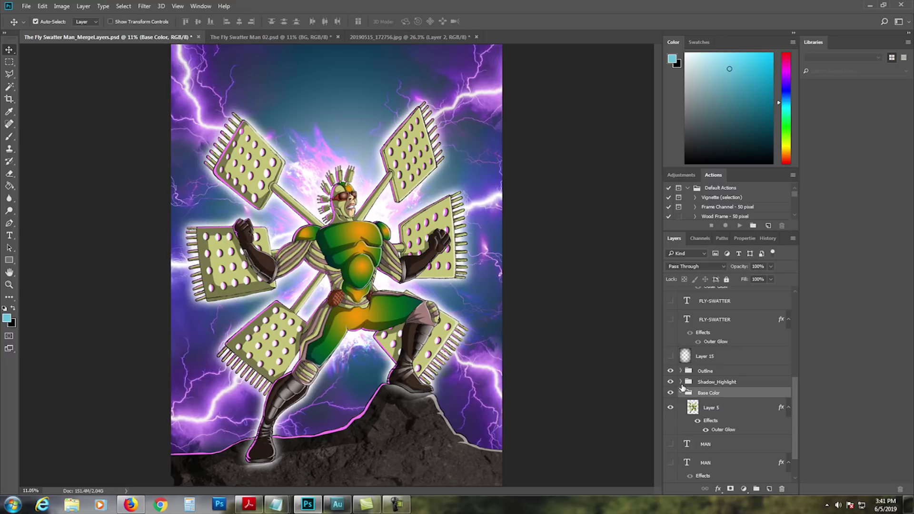
left_click(680, 391)
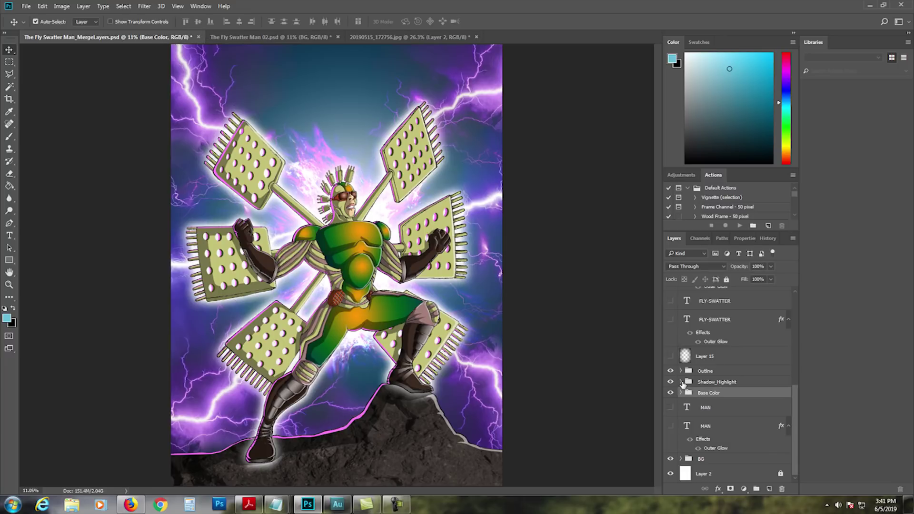
Compare the hero with and without the Rim Light layer in the Shadow_Highlight group.
left_click(681, 382)
left_click(723, 403)
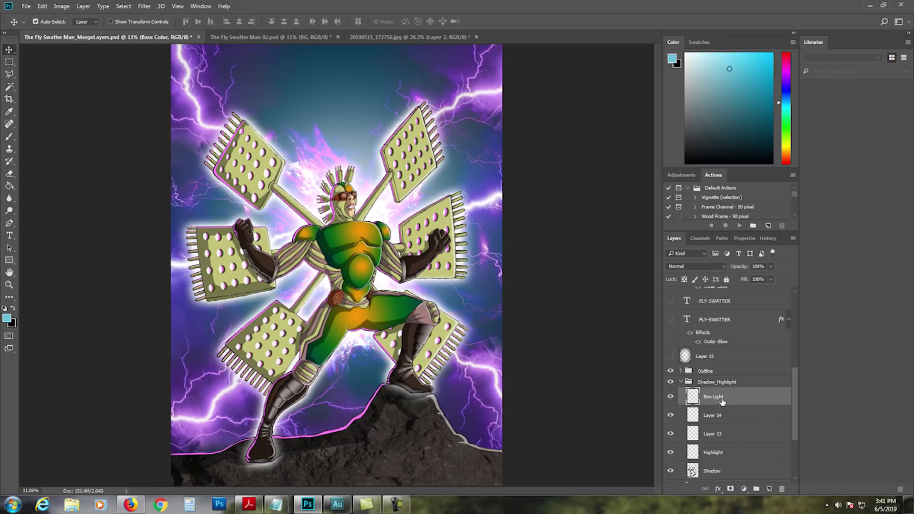
left_click(671, 397)
left_click(670, 396)
key("z")
left_click_drag(311, 245, 357, 247)
key("v")
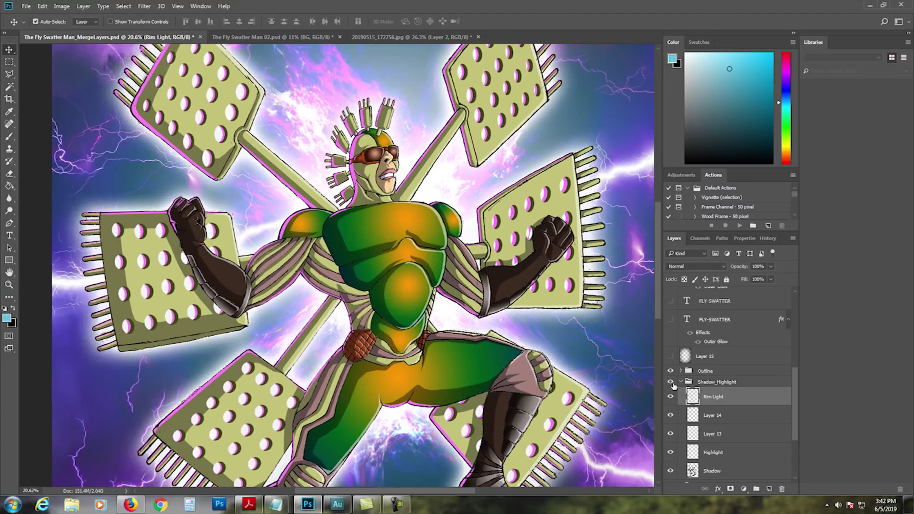
left_click(670, 397)
left_click(670, 397)
left_click(681, 383)
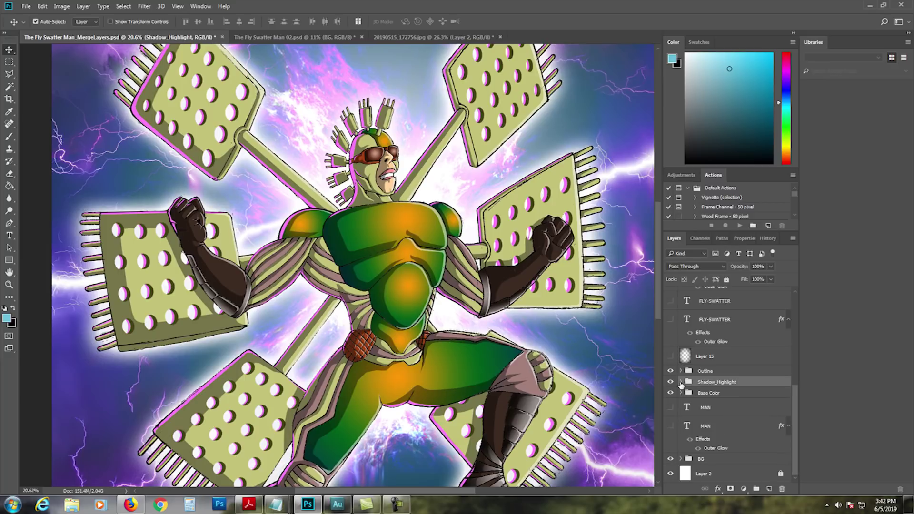
key("ctrl+0")
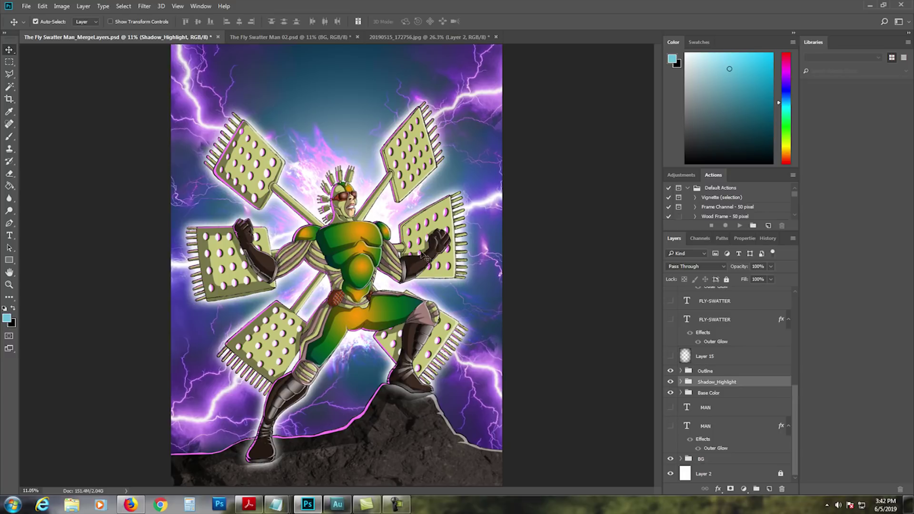
left_click(716, 268)
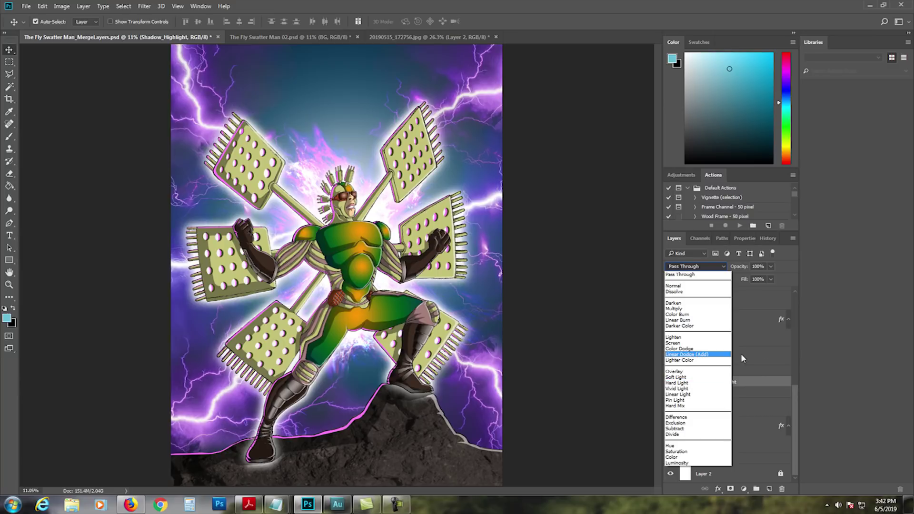
left_click(781, 396)
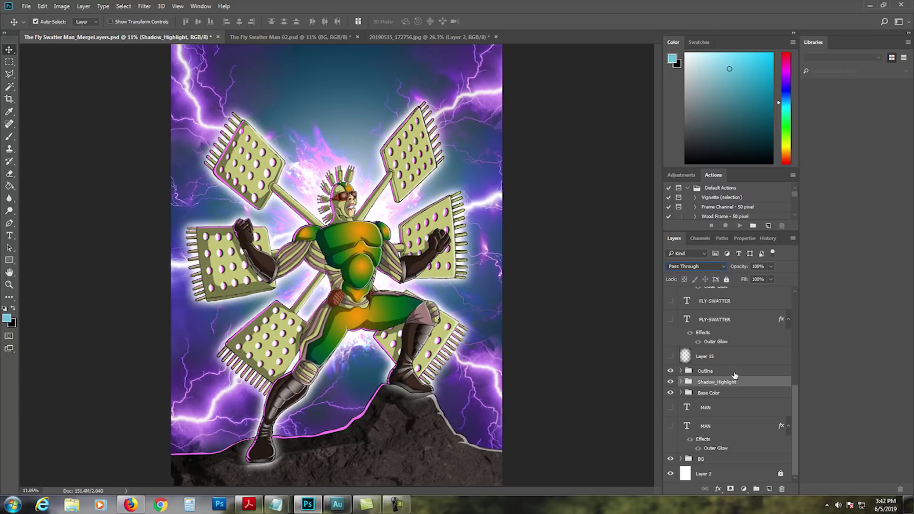
left_click(735, 374)
left_click(746, 384)
left_click(737, 395)
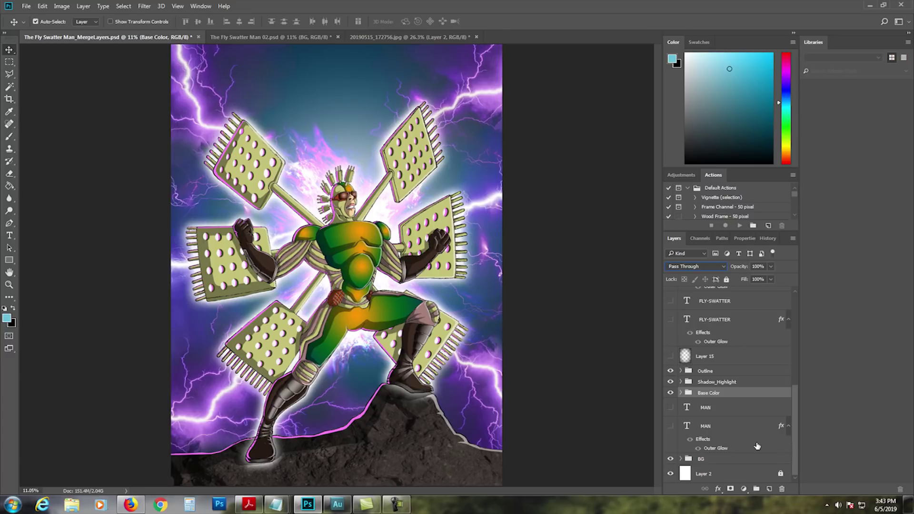
Show both MAN title layers and select the MAN text layer.
left_click(671, 426)
left_click(671, 408)
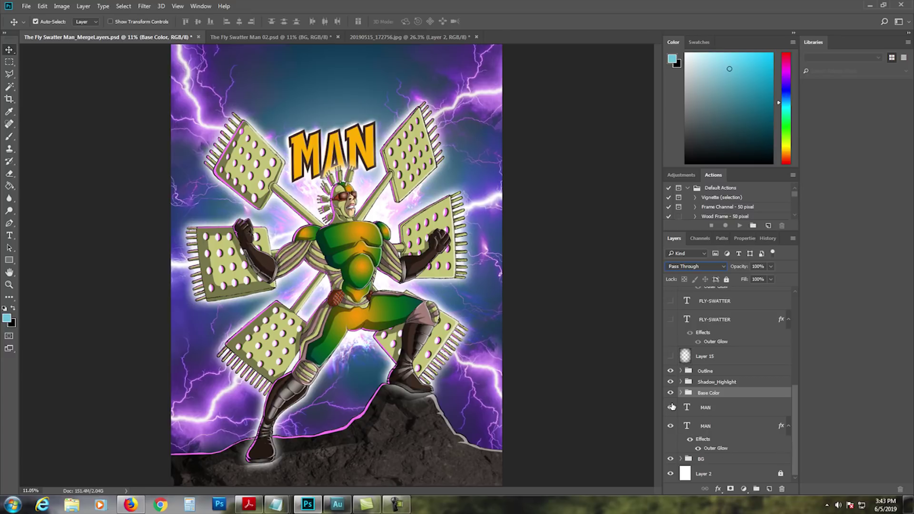
left_click(707, 410)
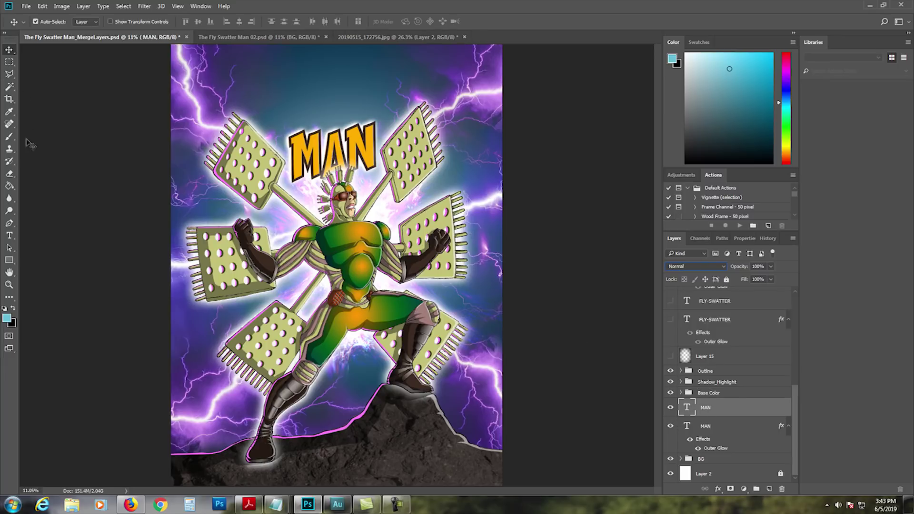
left_click(11, 236)
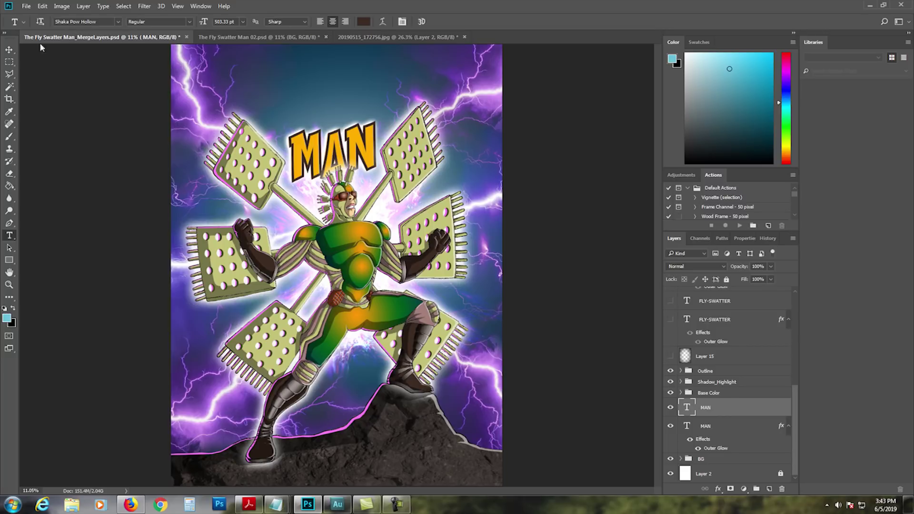
left_click(9, 50)
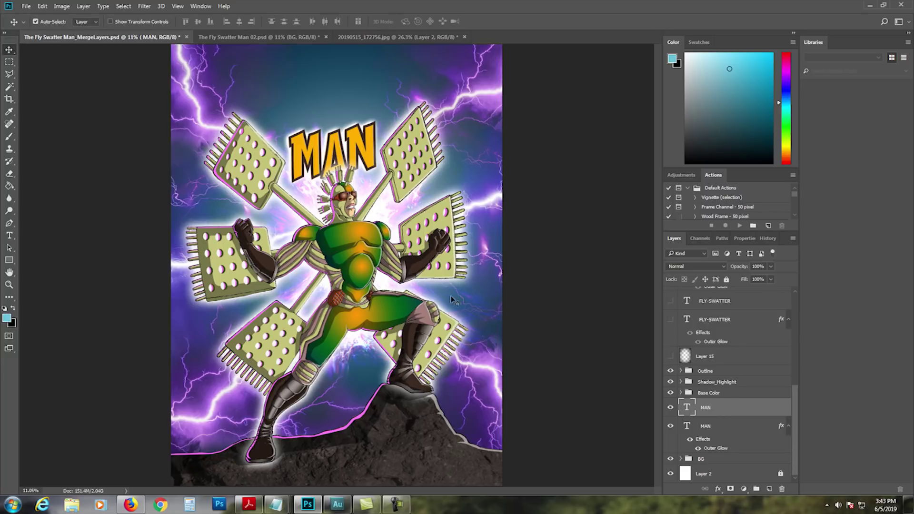
Show the FLY-SWATTER title layers, 'The adventures of' heading and the season and credit lines.
left_click_drag(792, 418, 790, 382)
left_click_drag(670, 393, 670, 375)
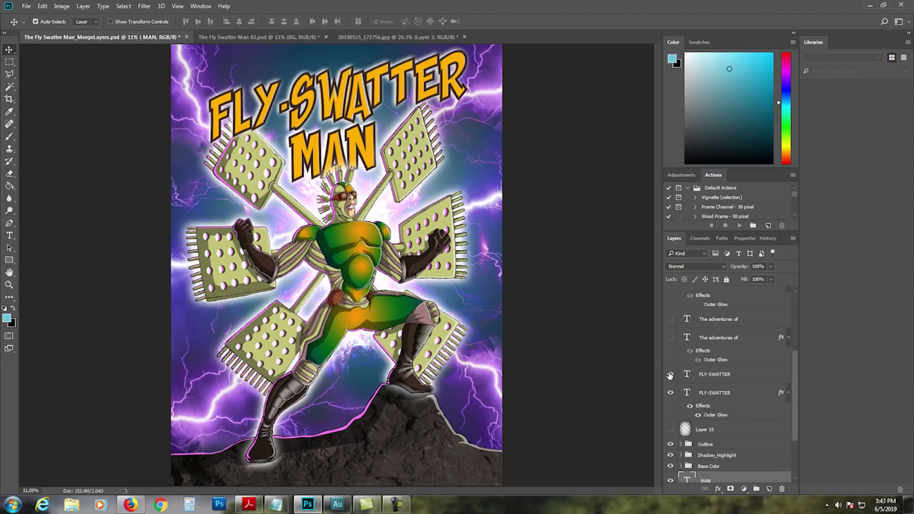
left_click_drag(675, 337, 670, 319)
scroll(787, 338, "up", 2)
scroll(787, 338, "up", 1)
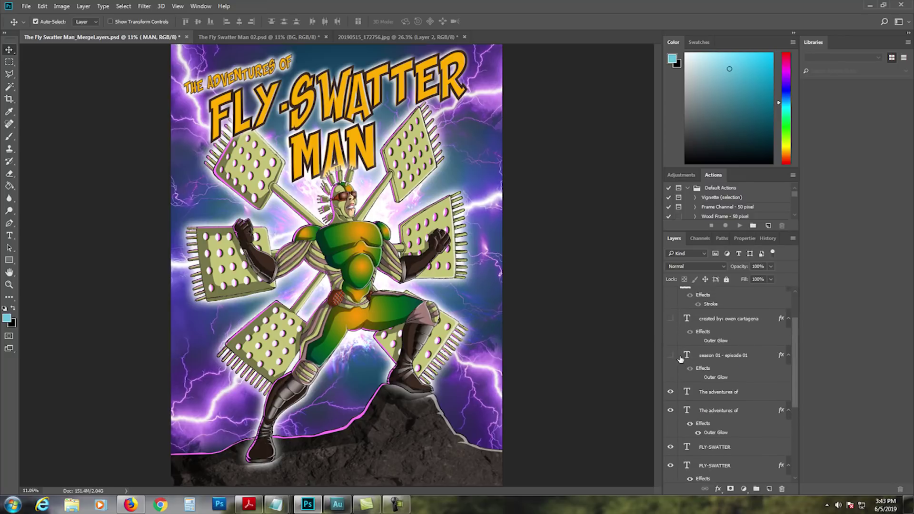
left_click_drag(671, 358, 671, 324)
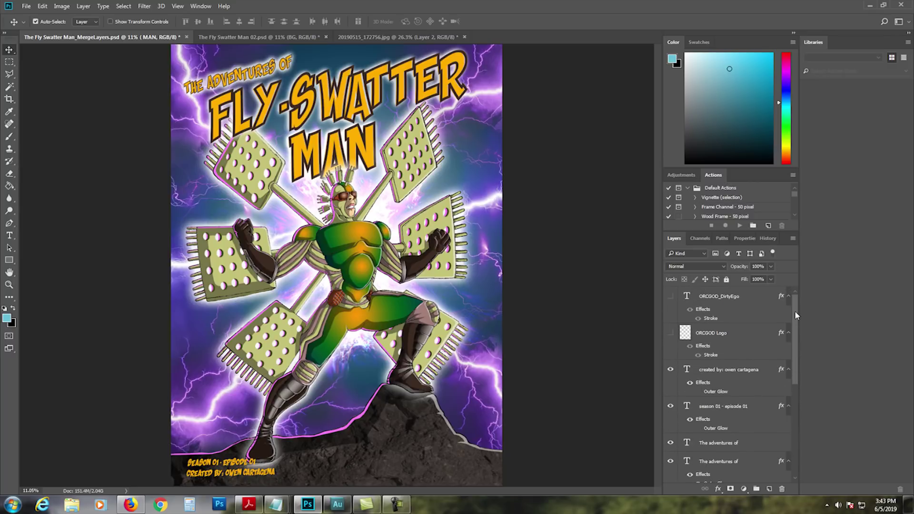
left_click_drag(797, 344, 798, 416)
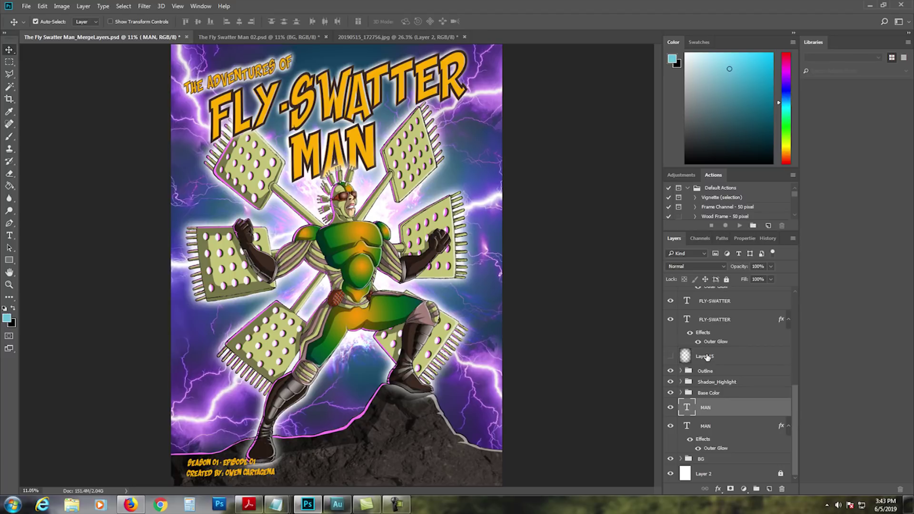
Preview the darkening Layer 15 overlay, then hide it again.
left_click(707, 357)
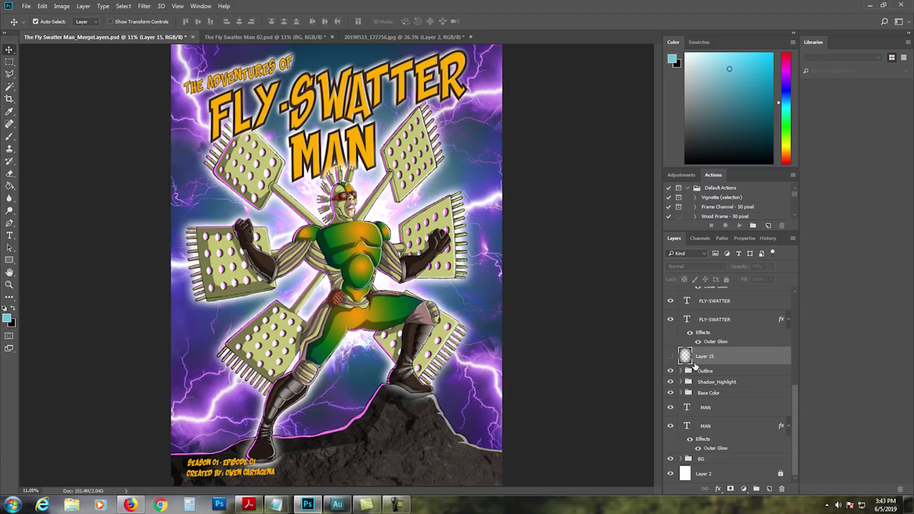
left_click(671, 357)
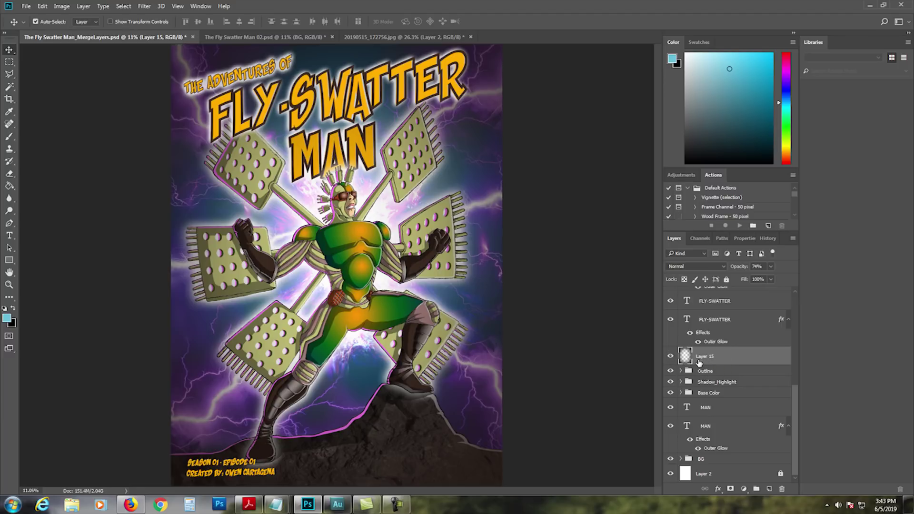
left_click(671, 356)
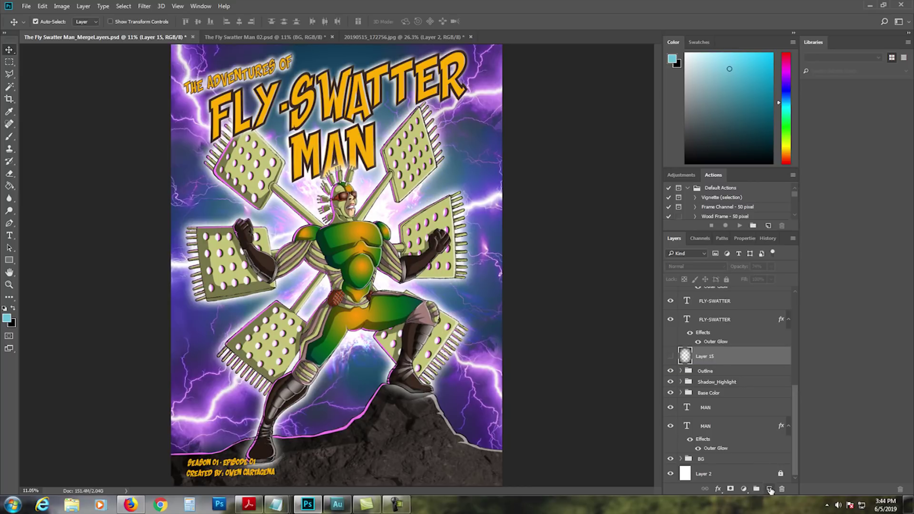
Add a new layer above Layer 15 and fill it solid black with the Paint Bucket.
left_click(769, 489)
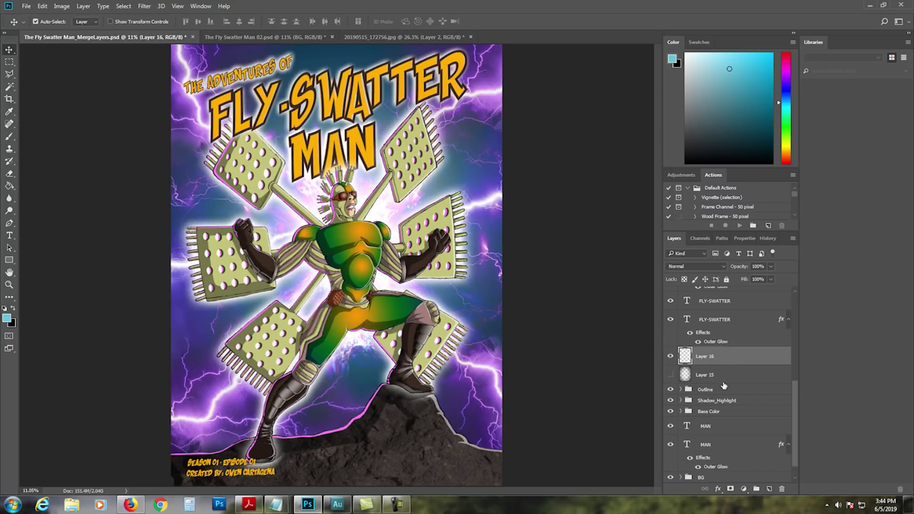
left_click(13, 310)
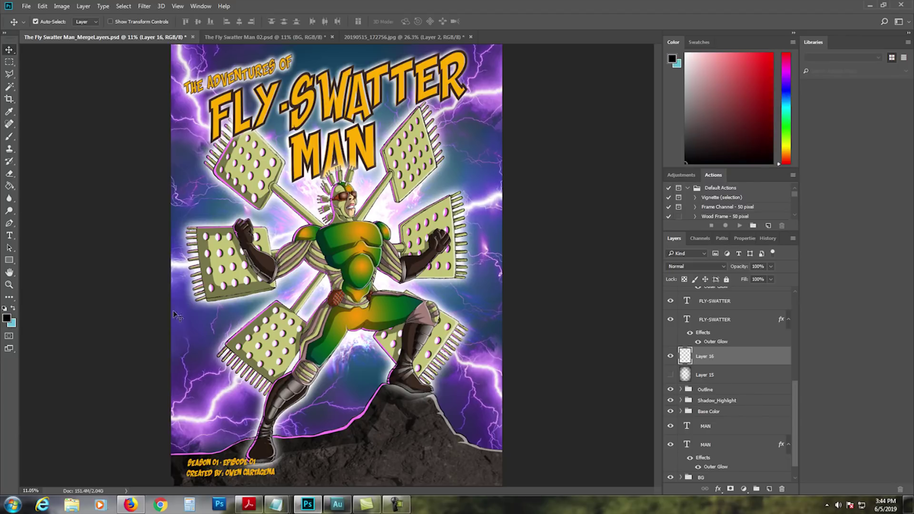
key("g")
left_click(279, 275)
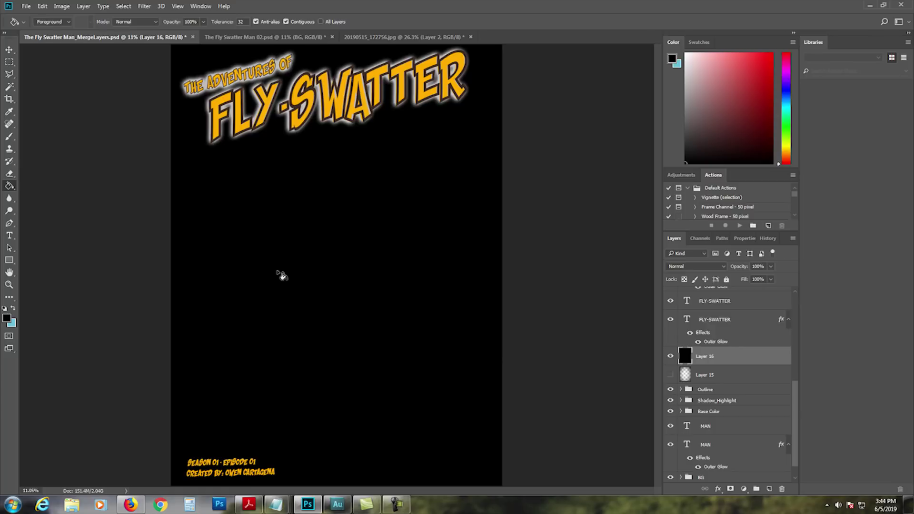
Delete a large elliptical area around the hero from Layer 16's black fill, then deselect.
key("v")
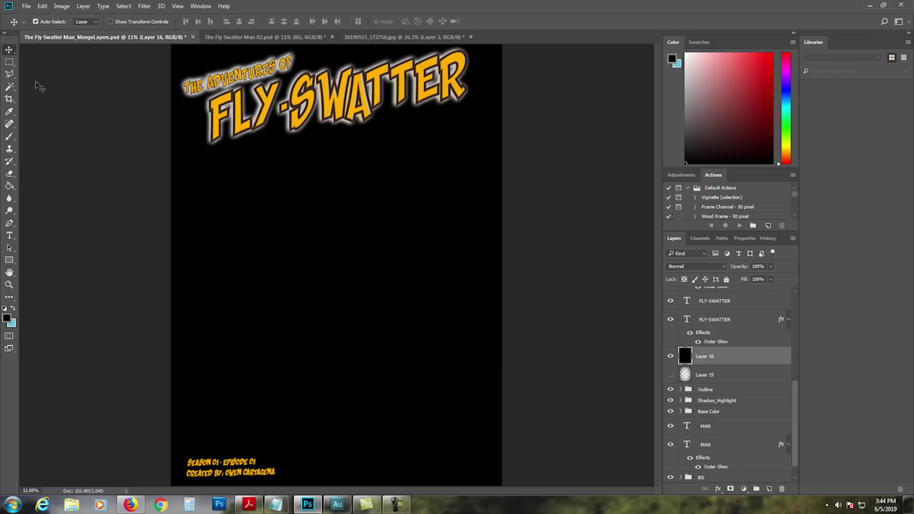
left_click(9, 62)
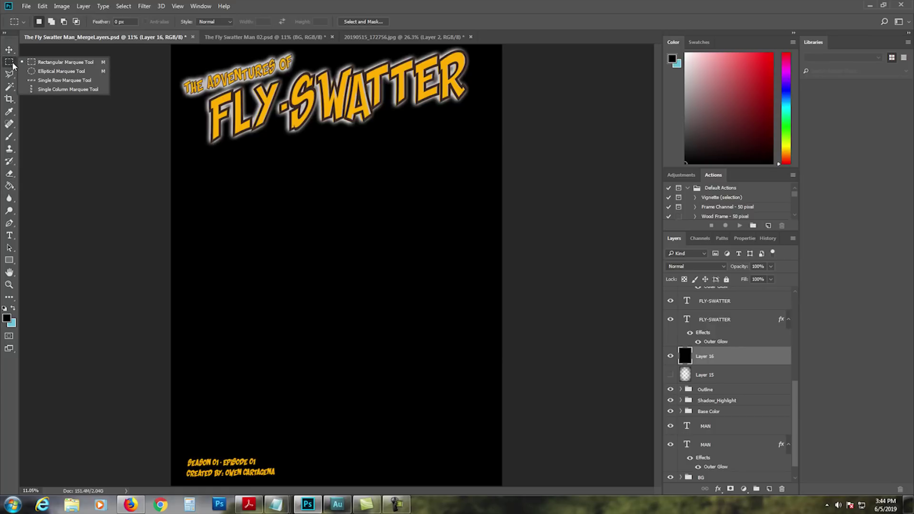
left_click(49, 72)
left_click_drag(196, 62, 475, 471)
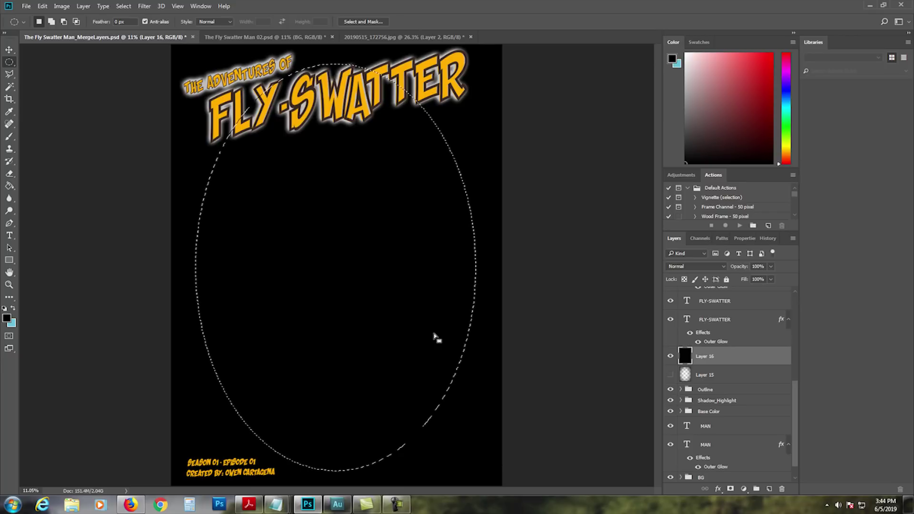
key("Delete")
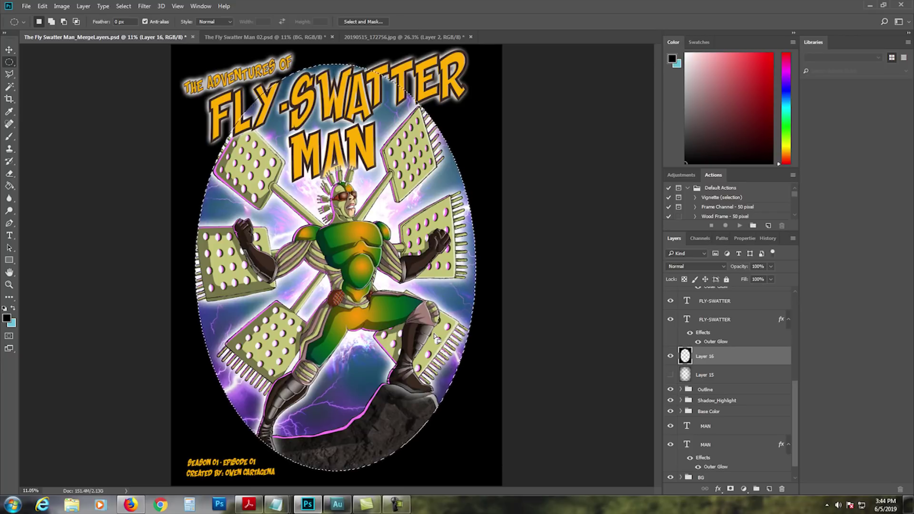
key("ctrl+d")
key("v")
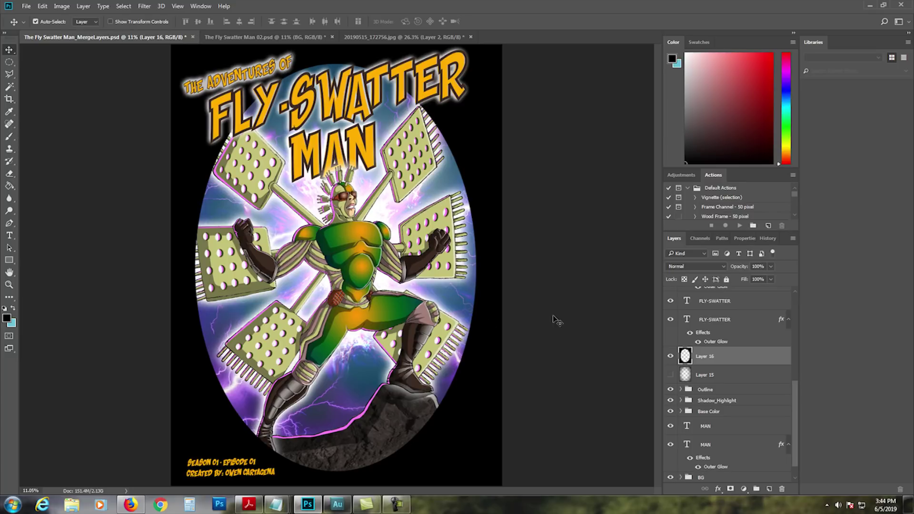
Apply a maximum-radius Gaussian Blur to Layer 16's black oval frame.
left_click(62, 6)
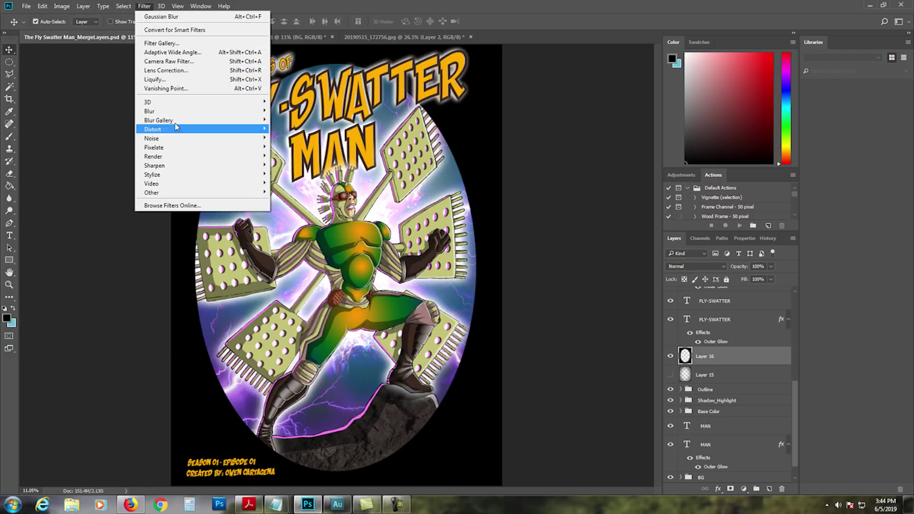
mouse_move(261, 116)
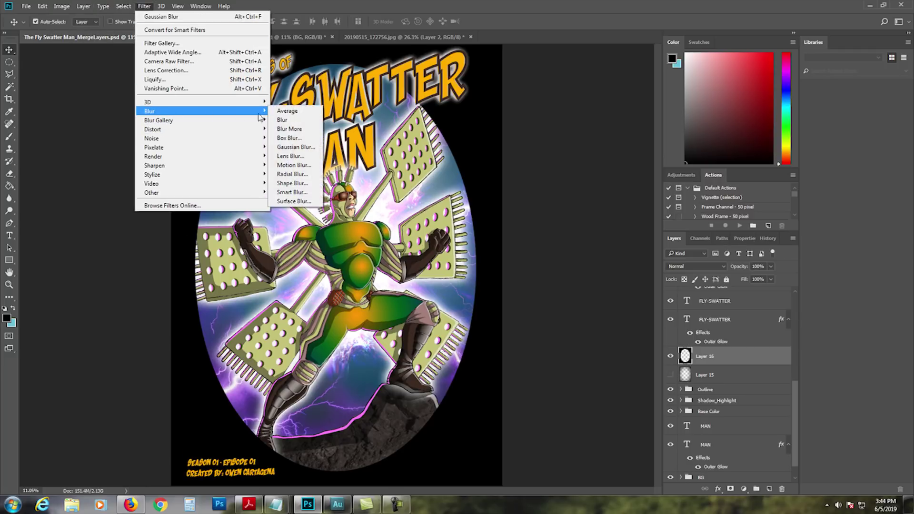
left_click(293, 148)
left_click_drag(434, 262, 482, 265)
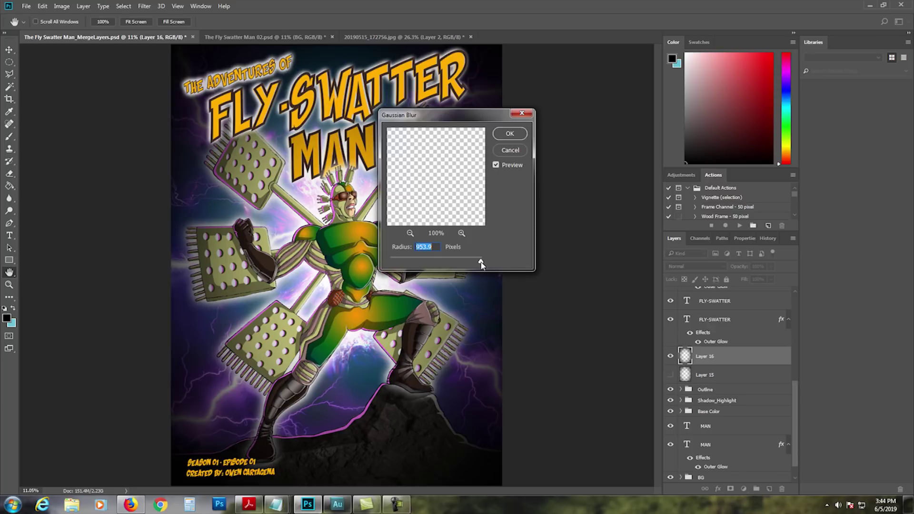
left_click(510, 133)
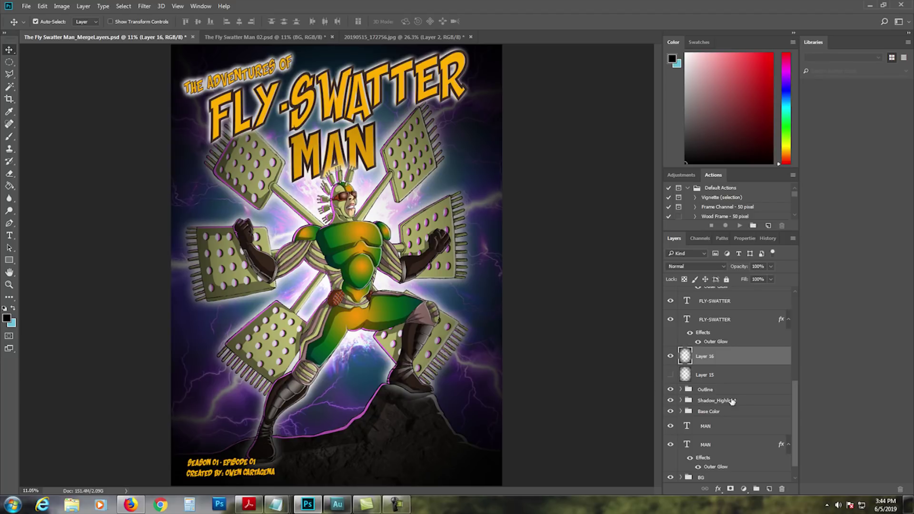
Toggle Layer 15 on and off to compare it with the vignette.
left_click(723, 375)
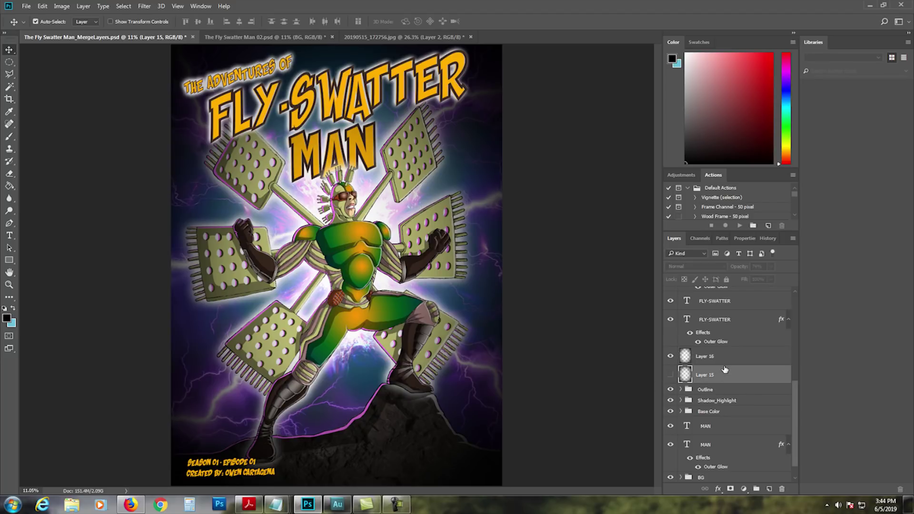
left_click(670, 374)
left_click(671, 375)
Set Layer 16 to Normal blend at 72% opacity, then show Layer 15 and hide Layer 16.
left_click(718, 361)
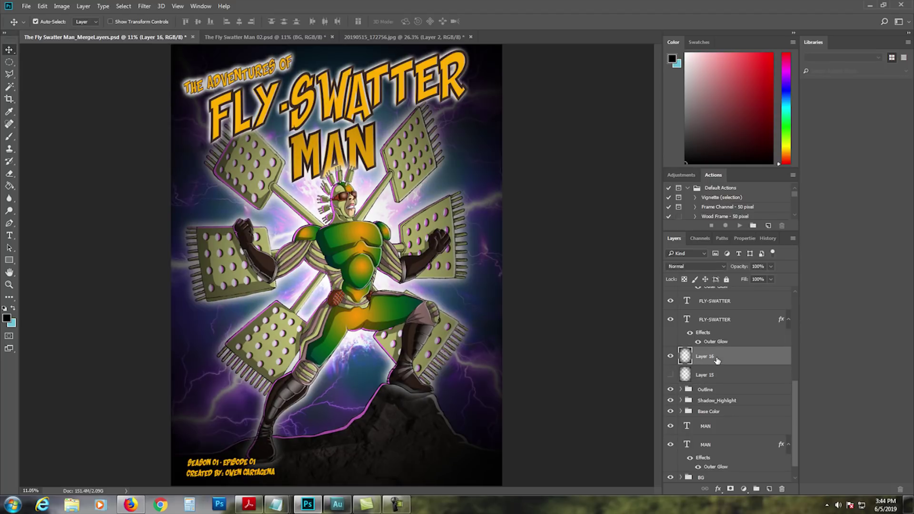
left_click(715, 267)
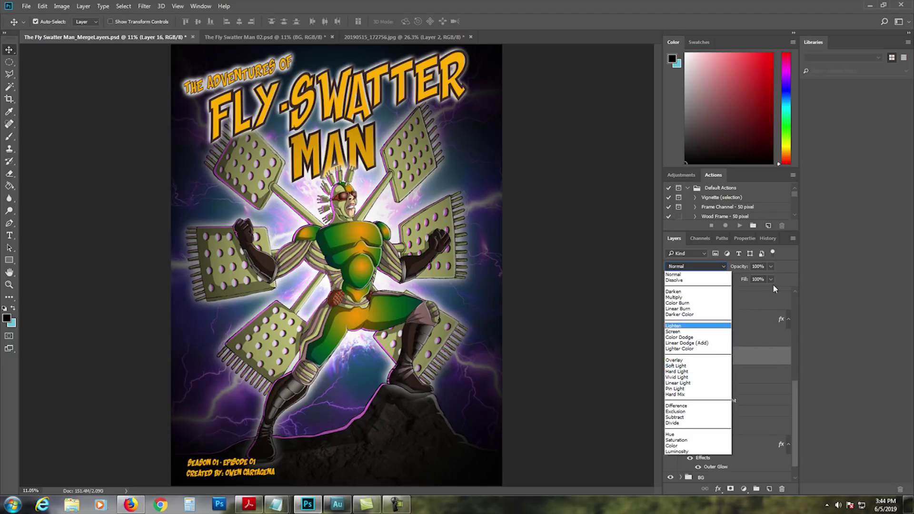
left_click(789, 267)
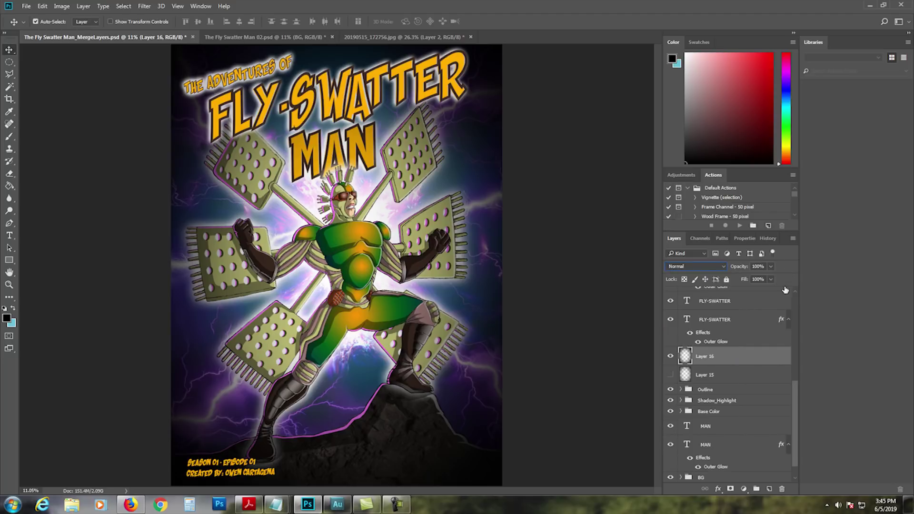
left_click(771, 267)
left_click_drag(772, 278, 759, 279)
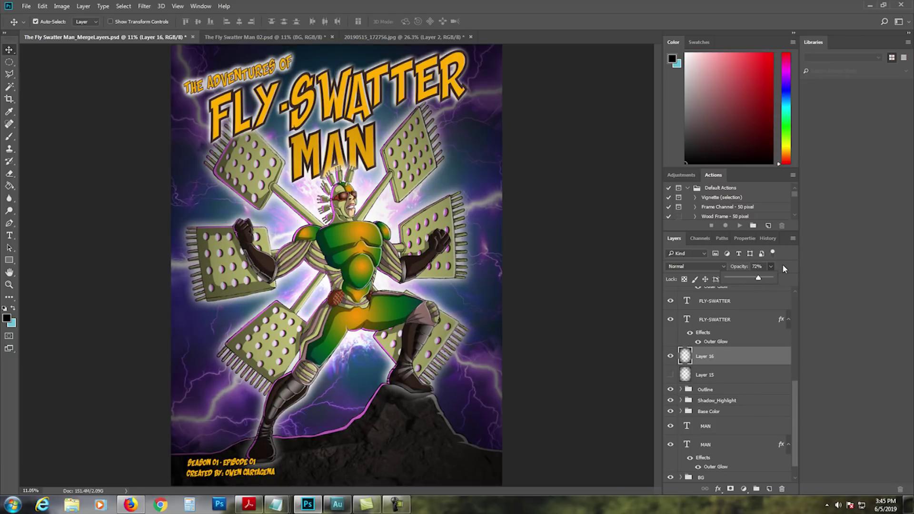
left_click(783, 268)
left_click(670, 375)
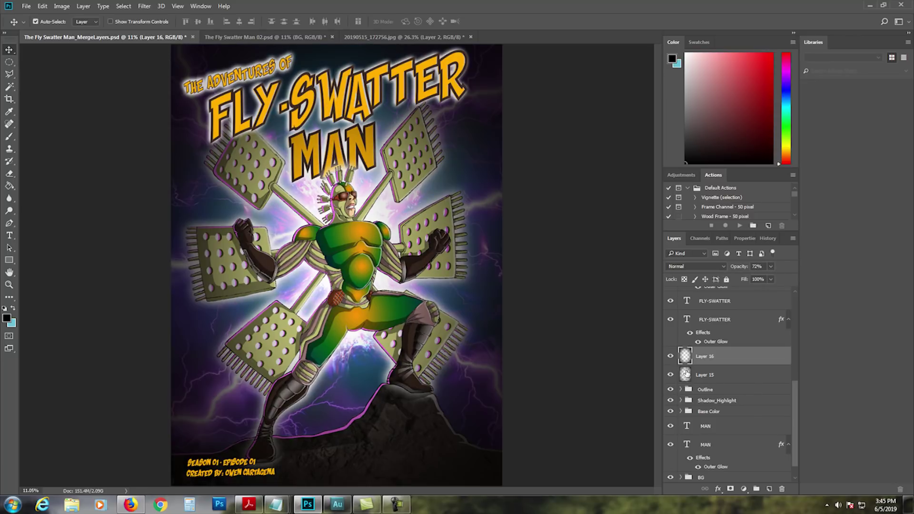
left_click(670, 356)
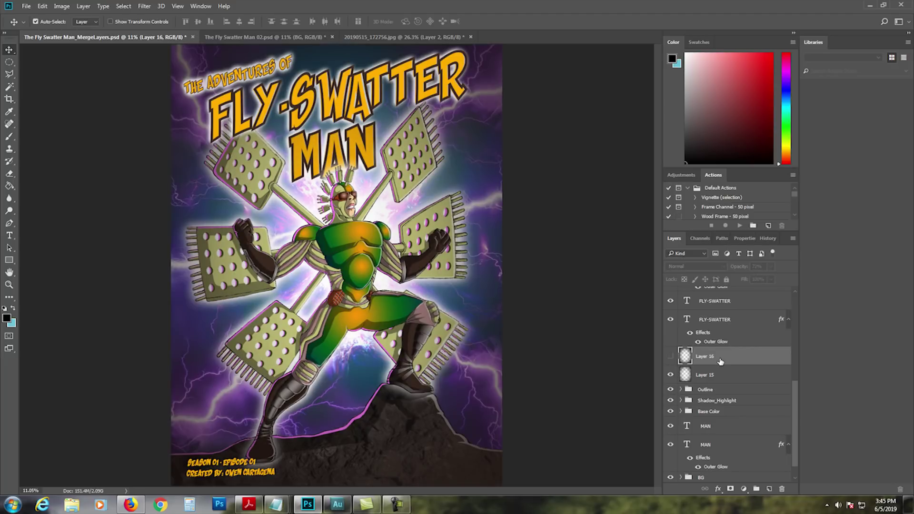